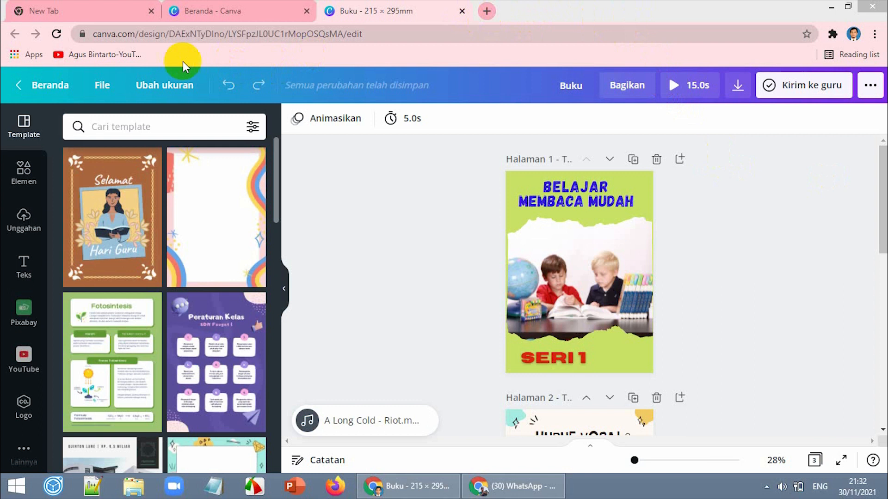
Step: Open canva.com in a new browser tab
click(485, 10)
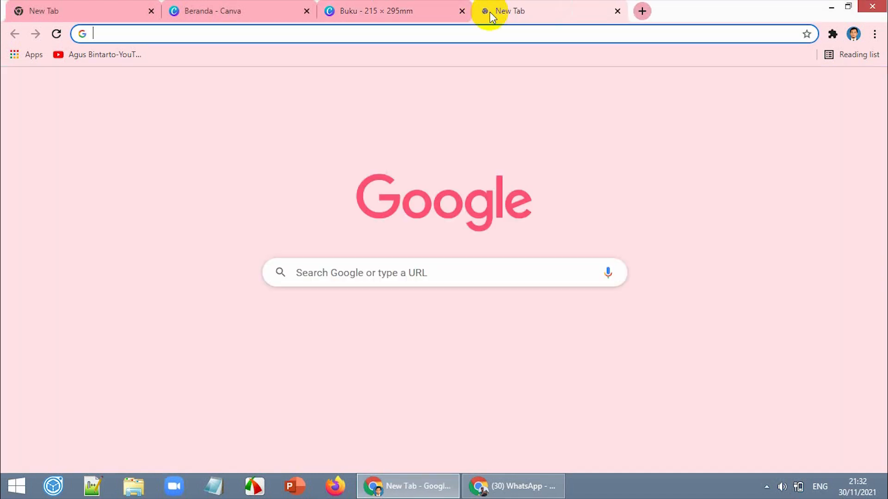
click(535, 36)
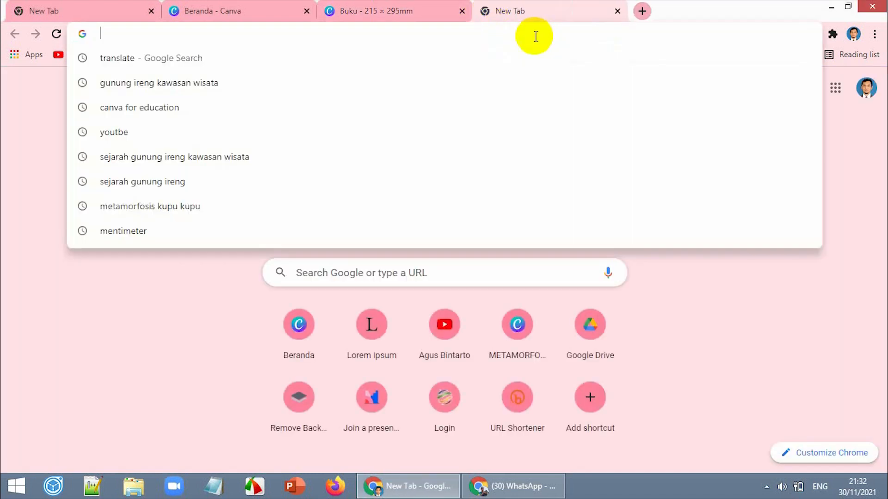
text(can)
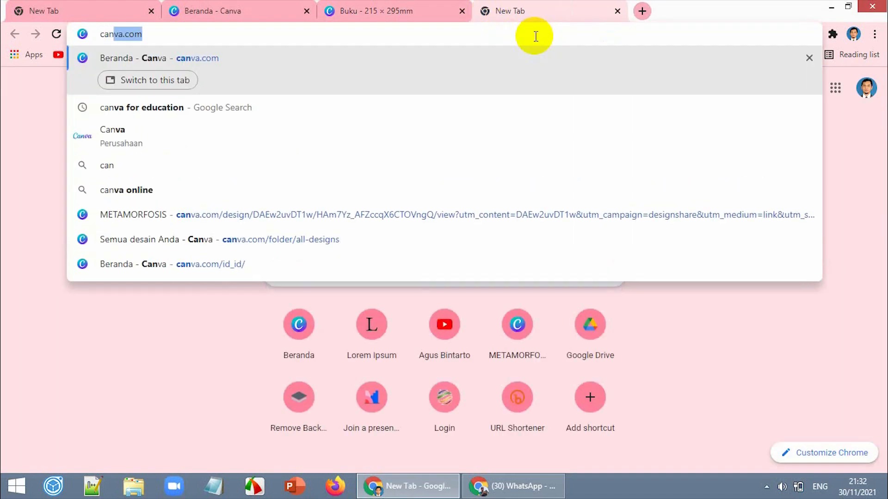
text(va.com)
key(Return)
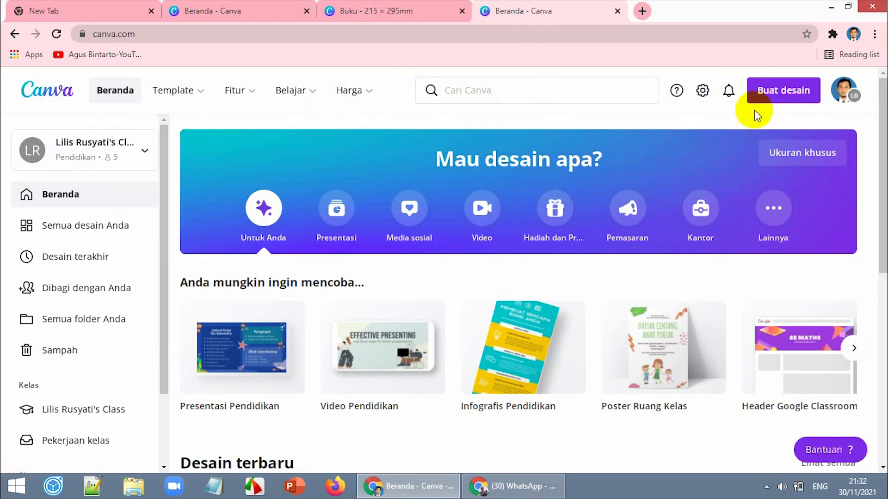
Step: Create a new blank design of the type Sampul eBook, found by searching for "eboo"
click(782, 95)
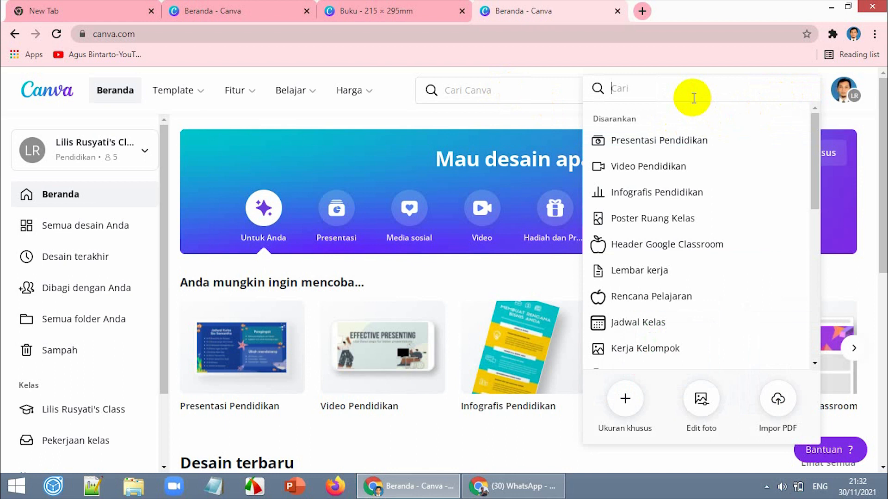
text(eboo)
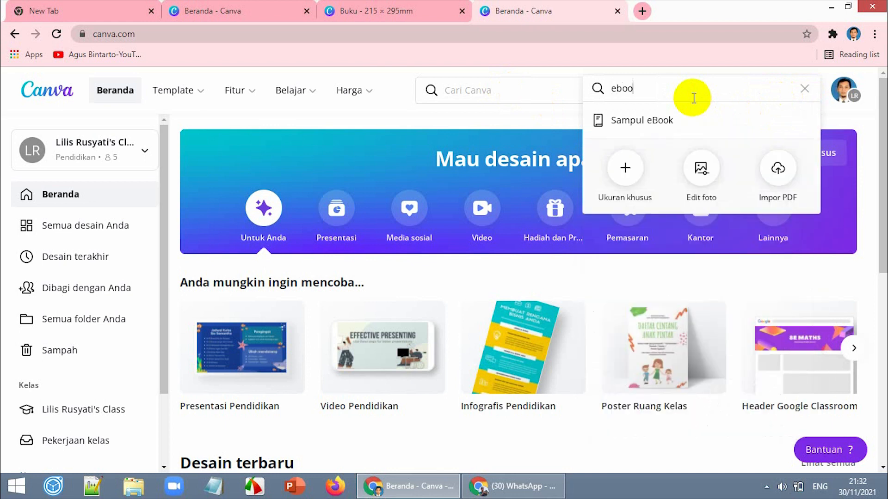
click(659, 125)
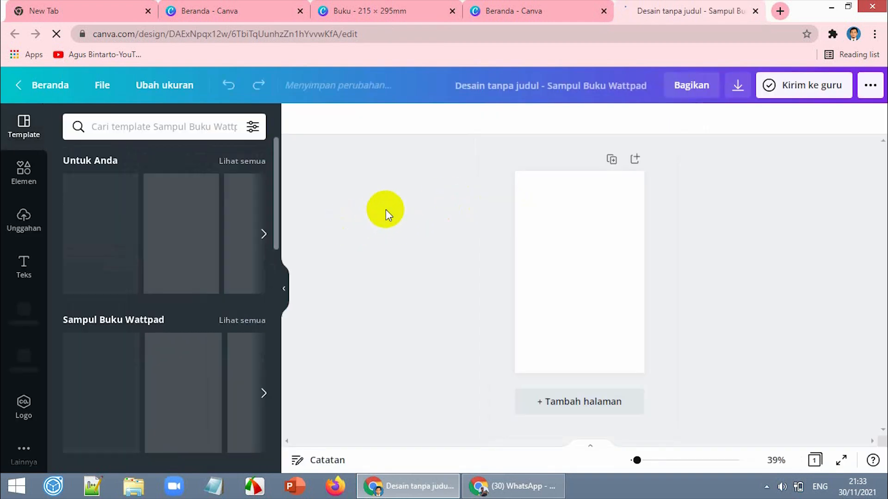
mouse_move(277, 188)
mouse_down()
mouse_move(286, 307)
mouse_move(270, 178)
mouse_up()
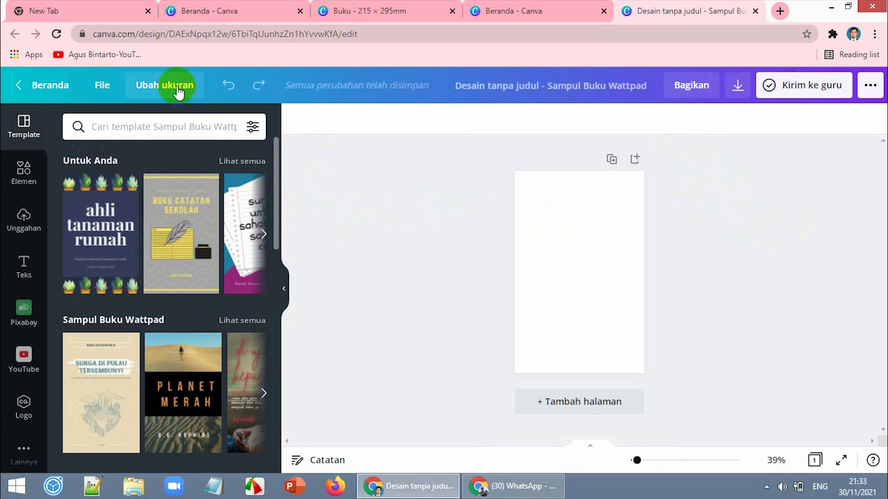
click(585, 246)
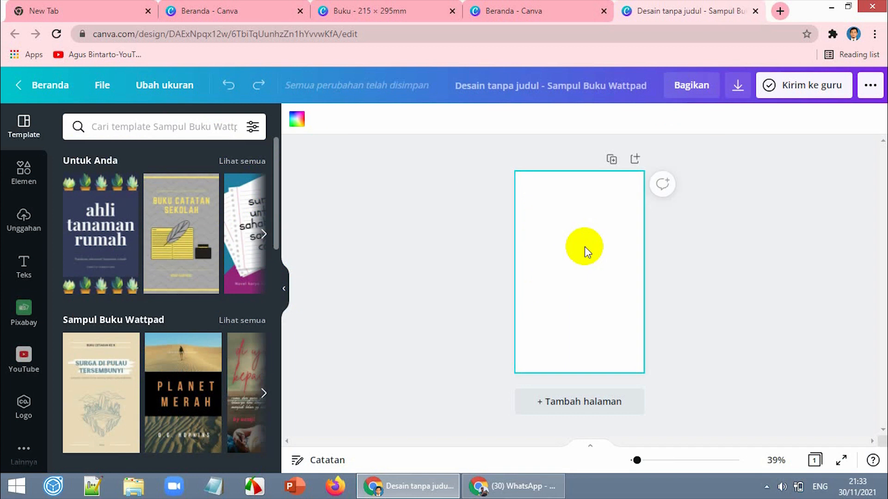
Step: Set the design's custom resize unit to mm and its width to 215
click(178, 87)
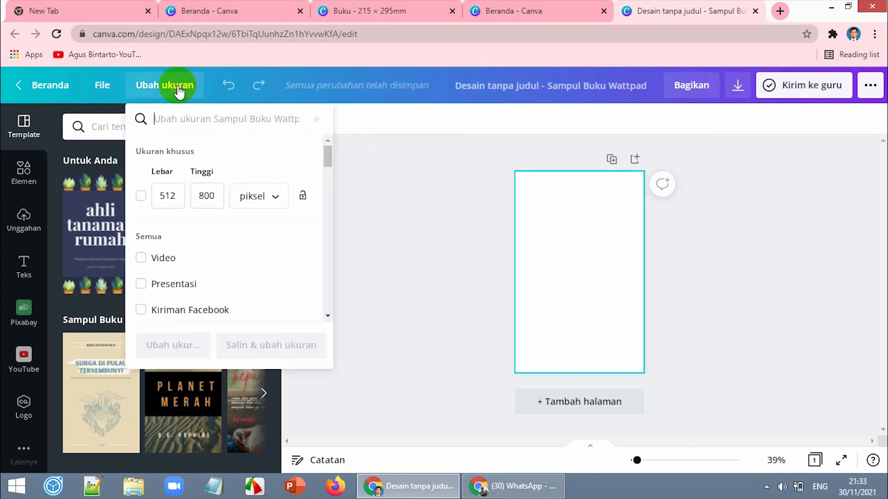
click(275, 203)
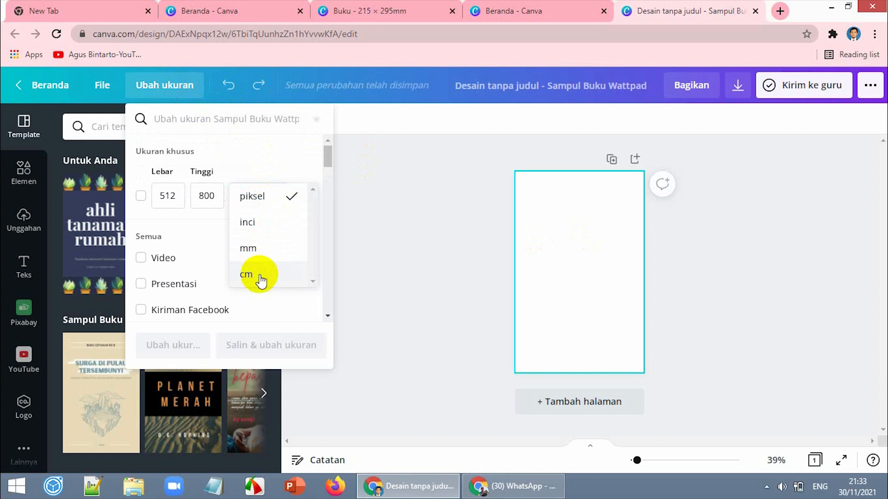
click(263, 252)
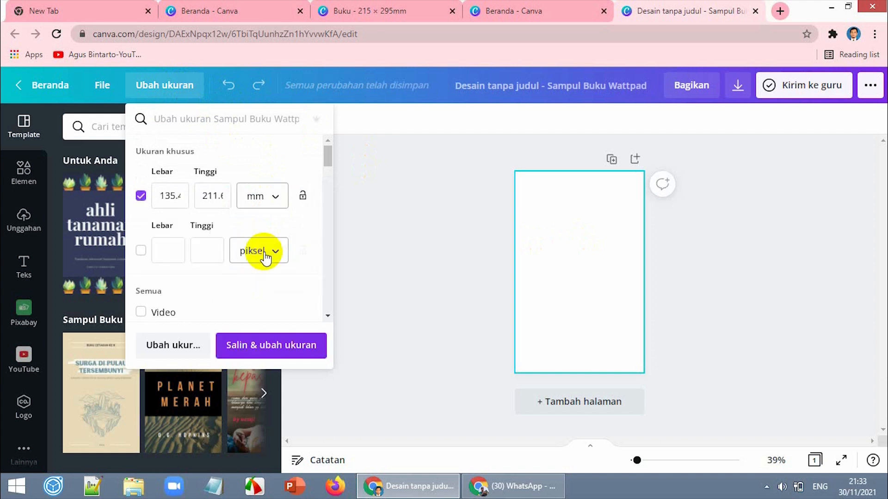
click(157, 194)
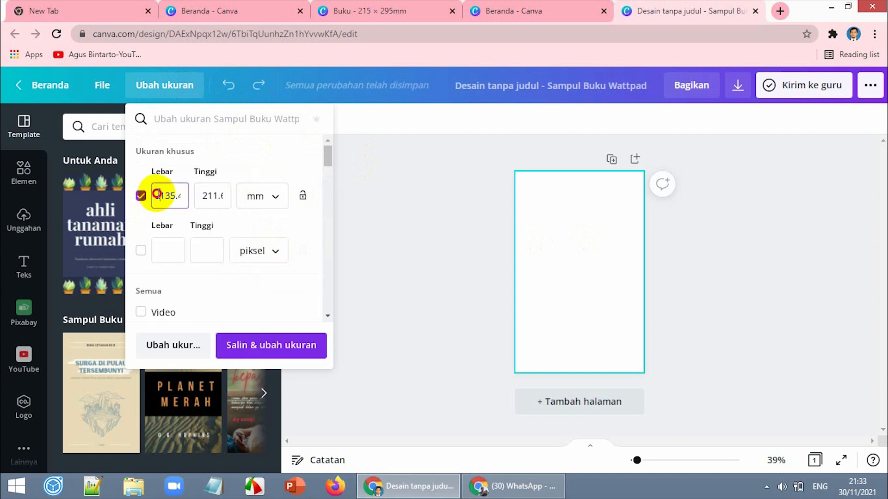
drag(157, 194, 202, 193)
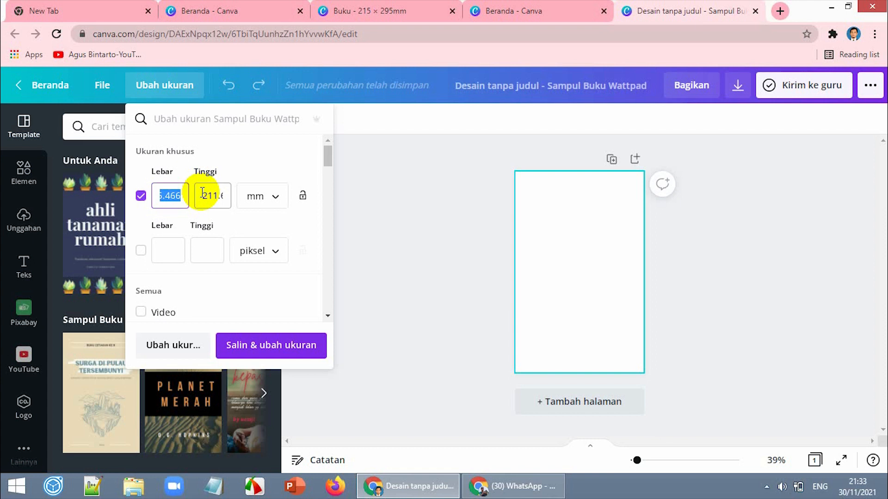
text(21.5)
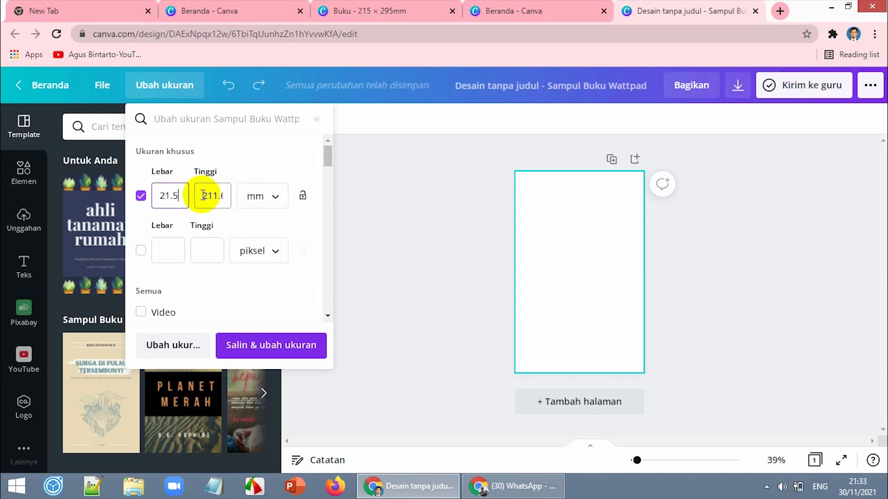
click(174, 195)
double_click(174, 195)
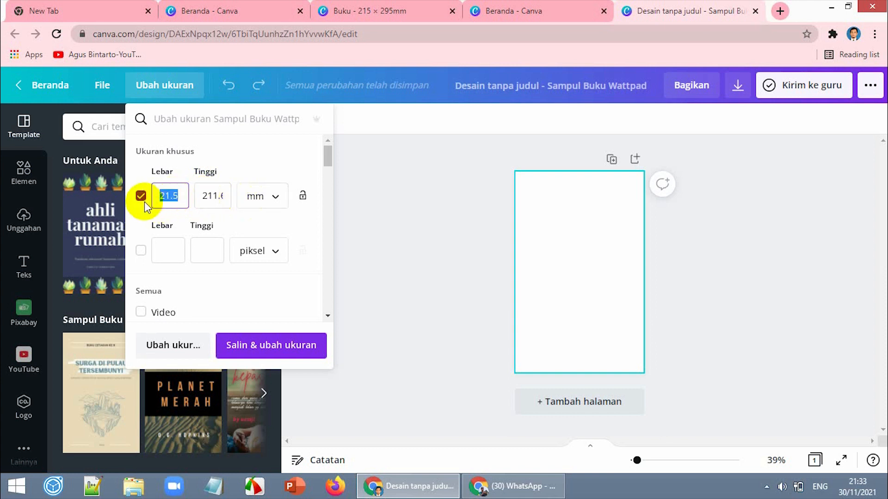
text(215)
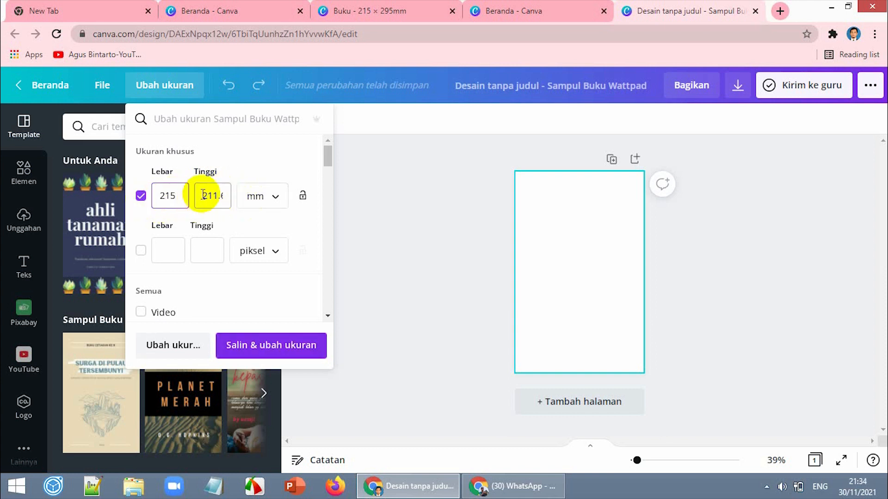
Step: Set the custom height to 295 mm and create a resized copy of the design
double_click(203, 195)
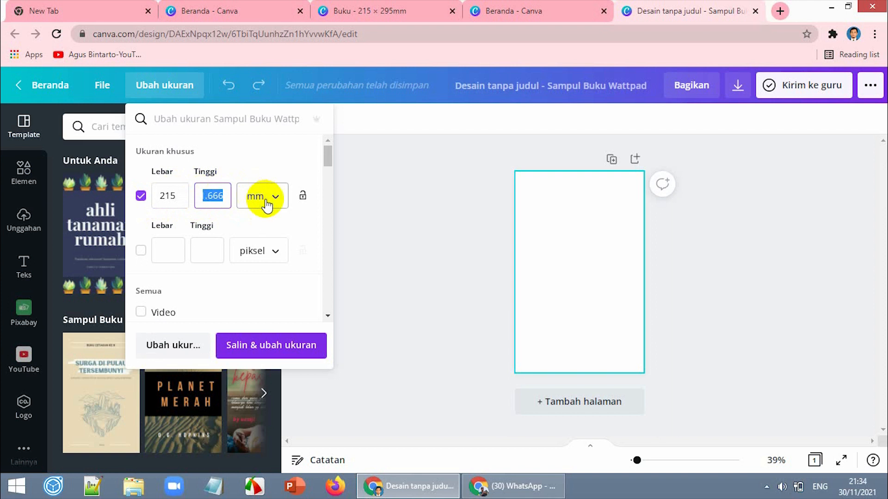
text(295)
click(287, 348)
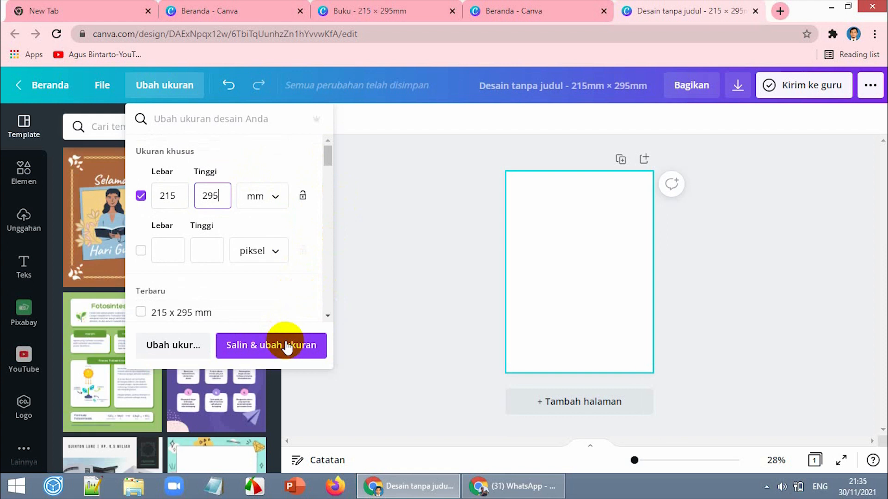
click(269, 345)
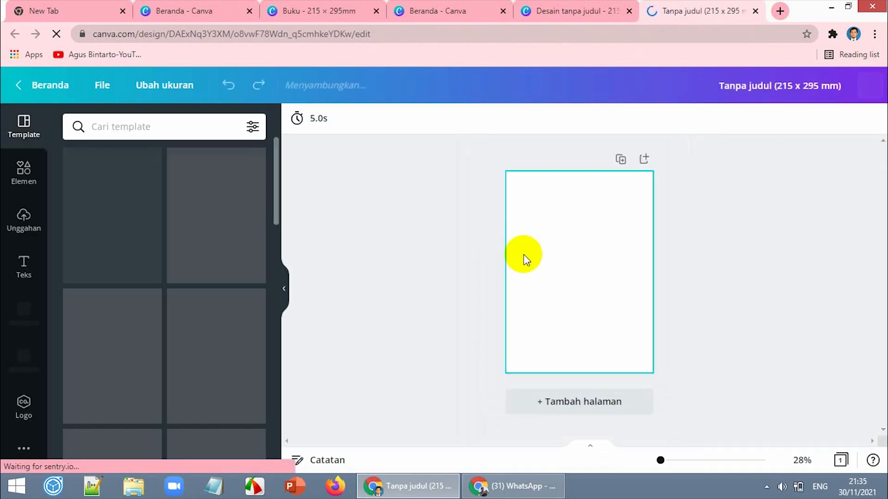
Step: Check the custom width and height of the new design copy in its resize settings
click(579, 246)
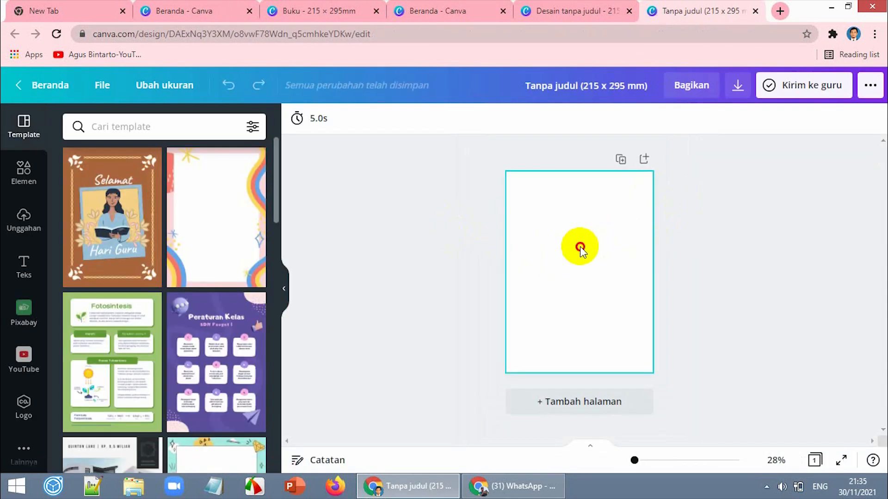
click(172, 87)
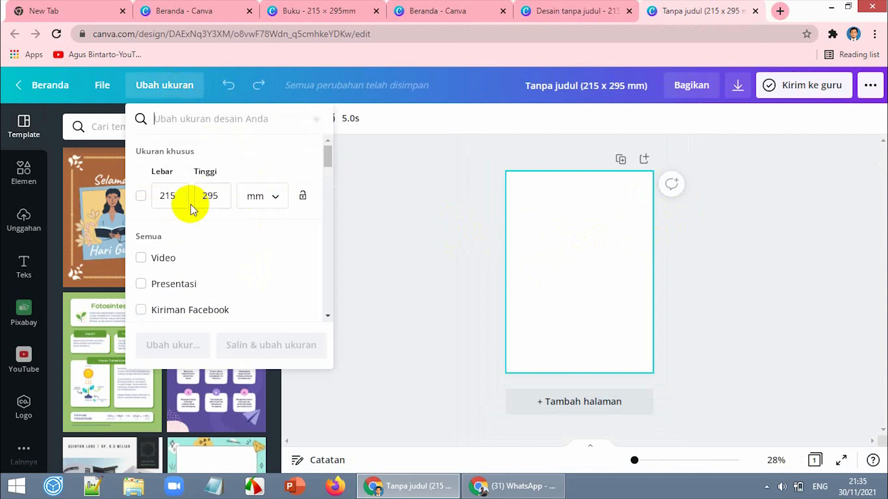
click(416, 252)
click(526, 241)
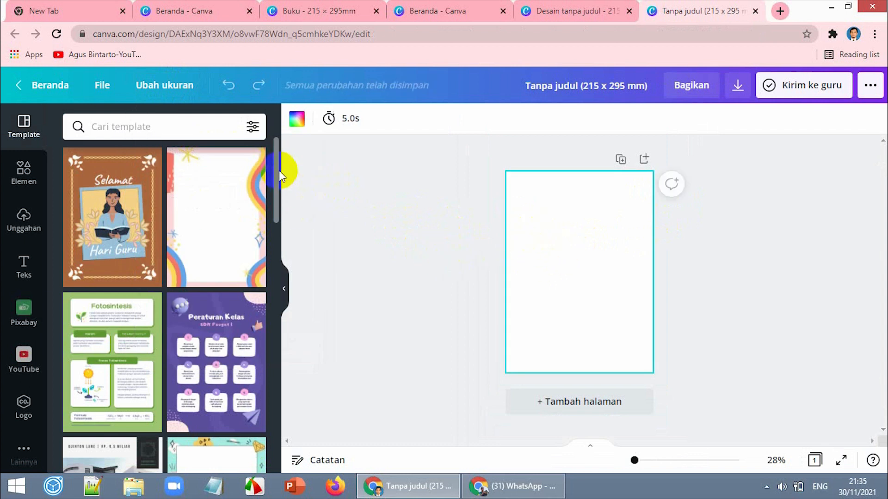
Step: Search the templates for "canva" and browse the results
mouse_move(280, 173)
mouse_down()
mouse_move(294, 241)
mouse_move(298, 364)
mouse_move(294, 148)
mouse_move(284, 208)
mouse_move(293, 215)
mouse_up()
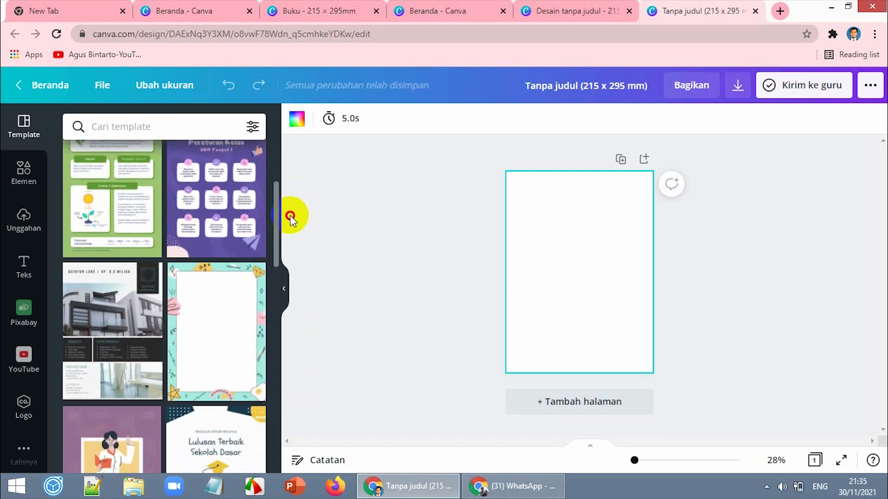
click(184, 127)
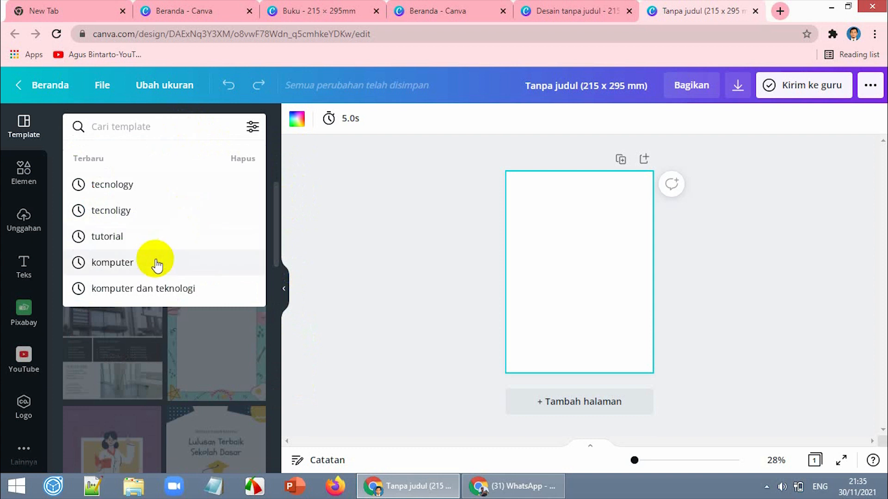
click(141, 250)
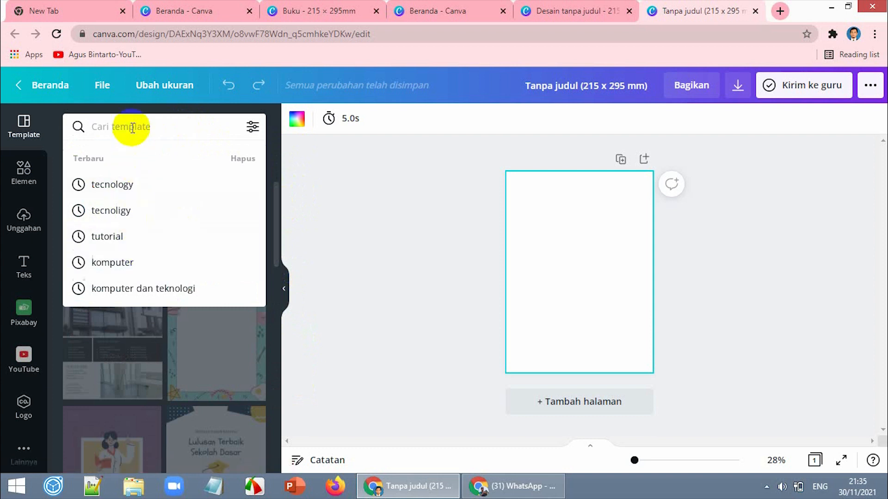
text(canva)
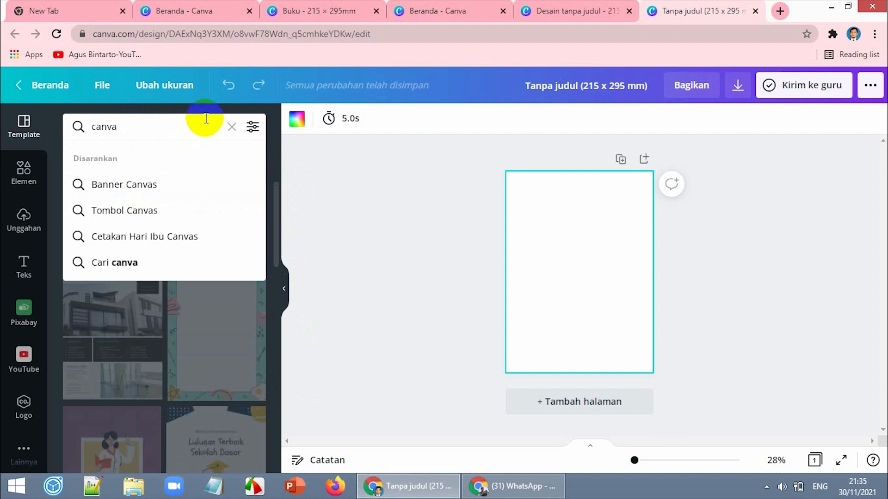
key(Return)
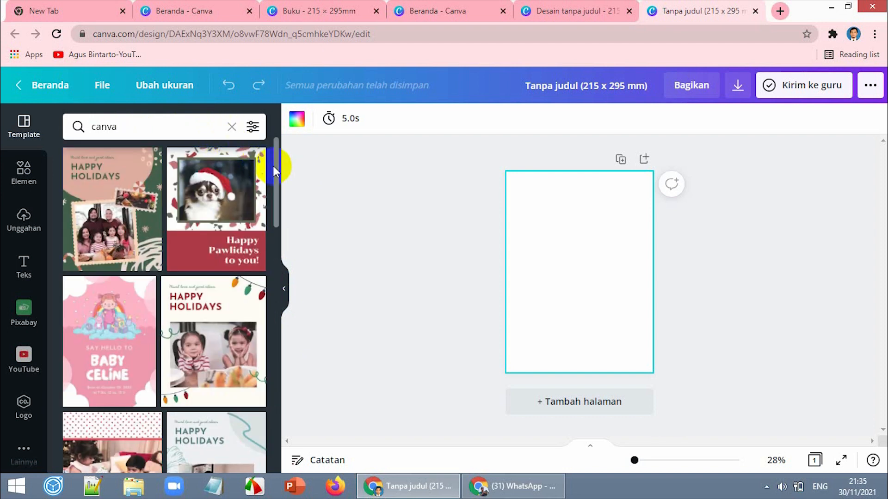
drag(274, 166, 290, 303)
Step: Search the templates for "tecnology" using the recent search term and look through the results
click(163, 128)
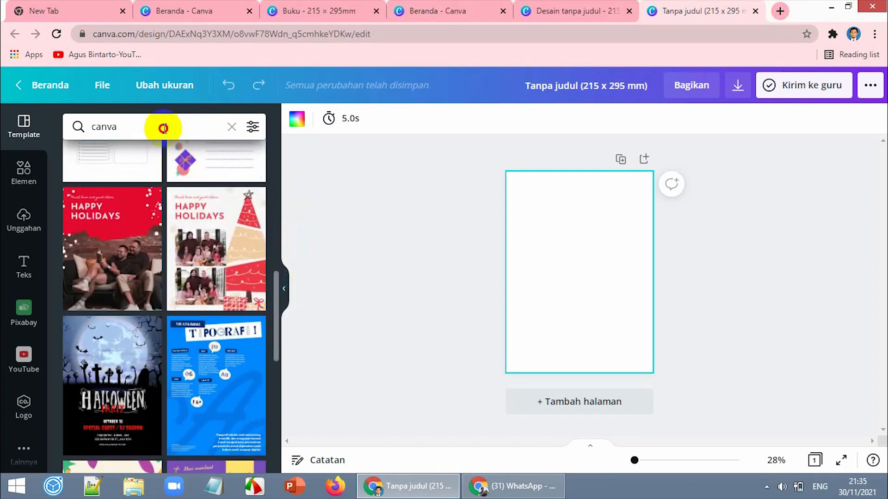
text(tec)
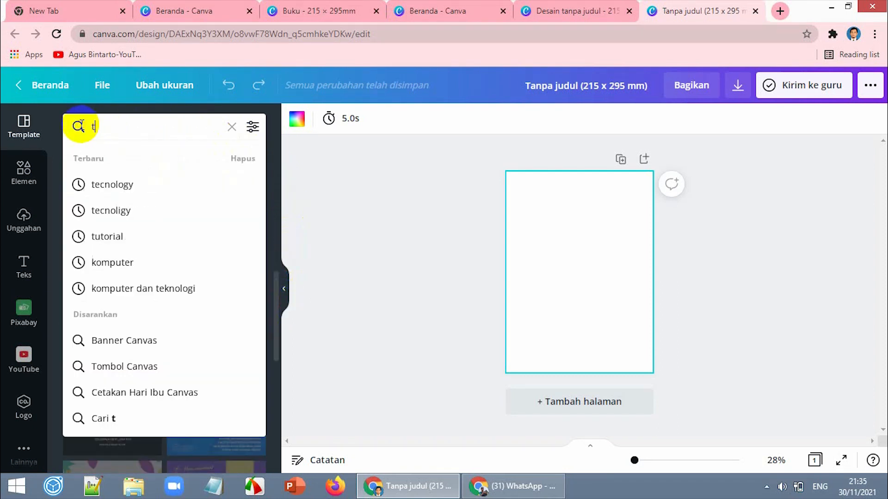
click(95, 184)
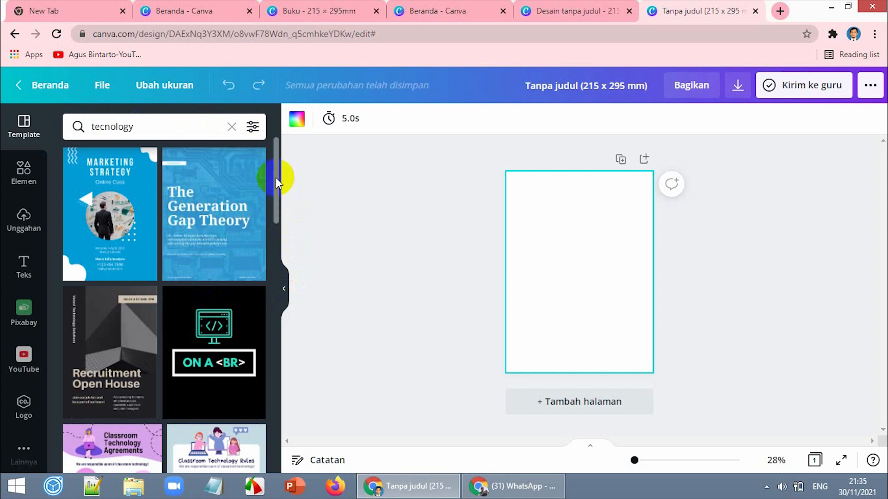
drag(275, 177, 274, 150)
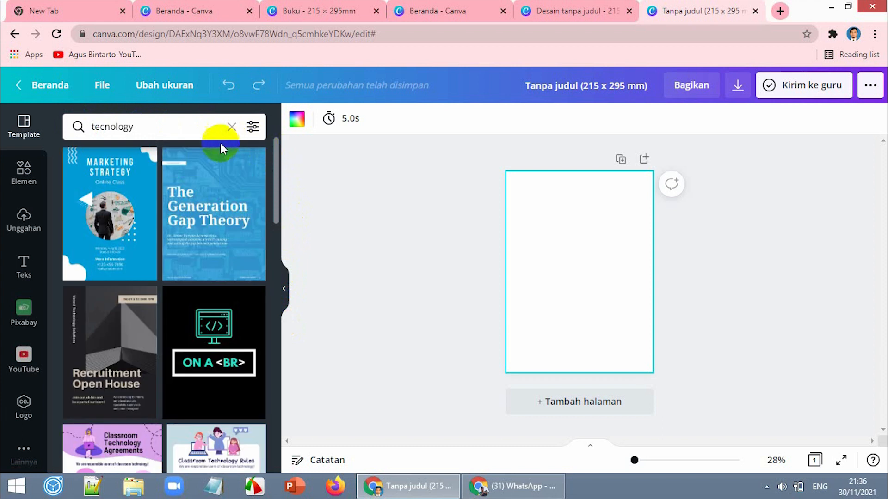
Step: Clear the template search and apply the purple "Apa Makna Hari Guru Untukmu?" template to the blank page
click(231, 126)
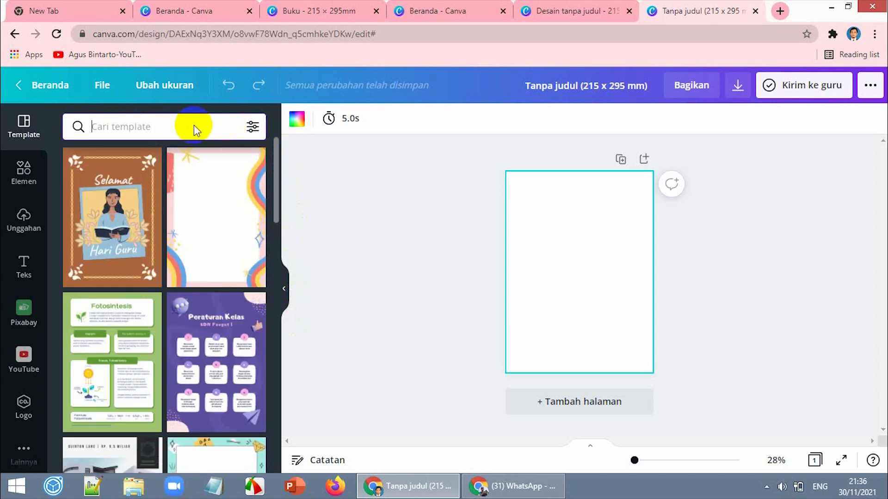
drag(275, 194, 287, 299)
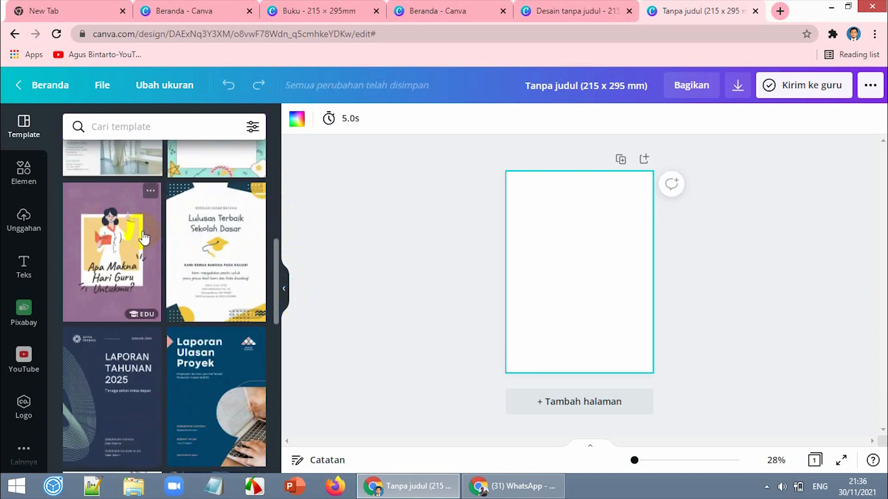
click(111, 234)
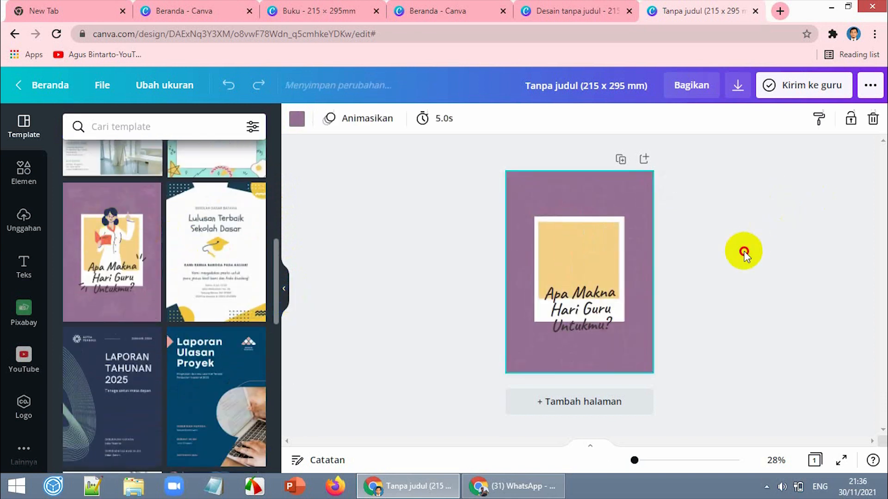
Step: Delete the "Apa Makna Hari Guru Untukmu?" text from the purple cover page
click(617, 182)
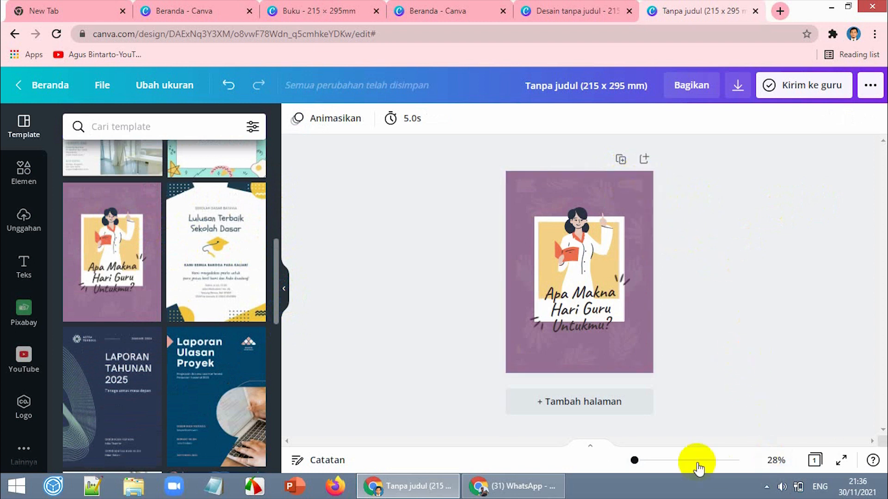
drag(633, 460, 639, 462)
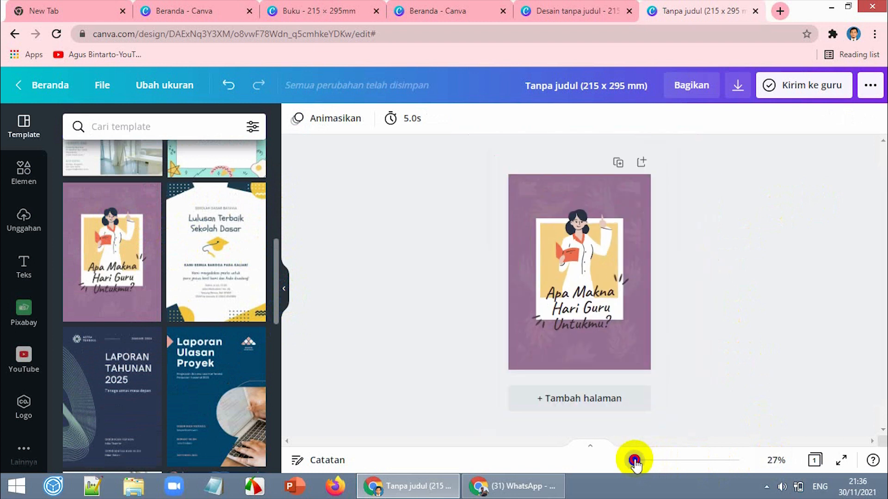
drag(635, 461, 636, 462)
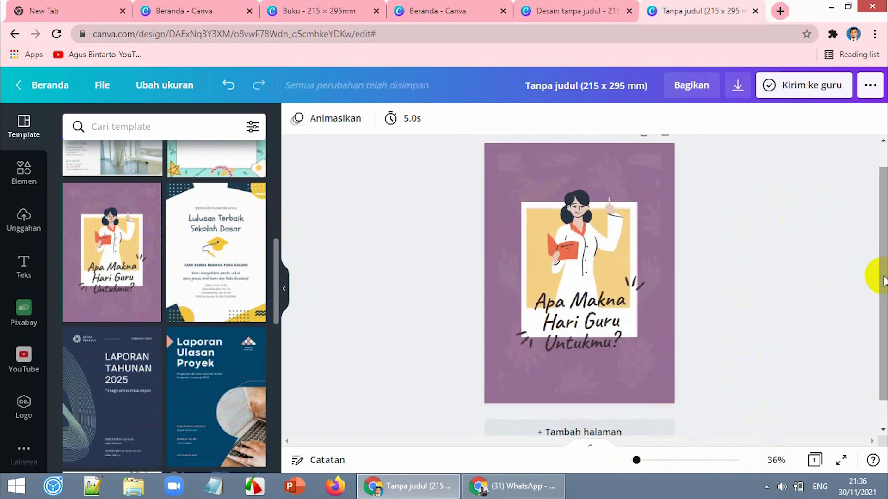
drag(872, 271, 872, 257)
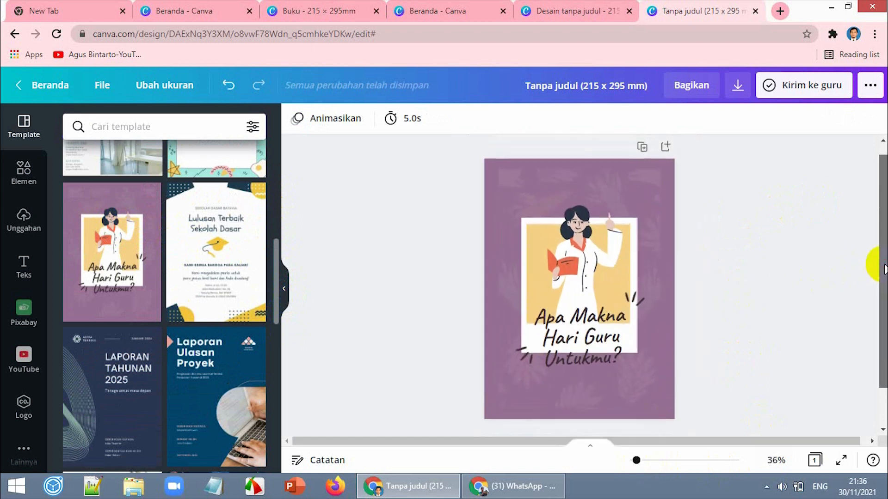
click(601, 335)
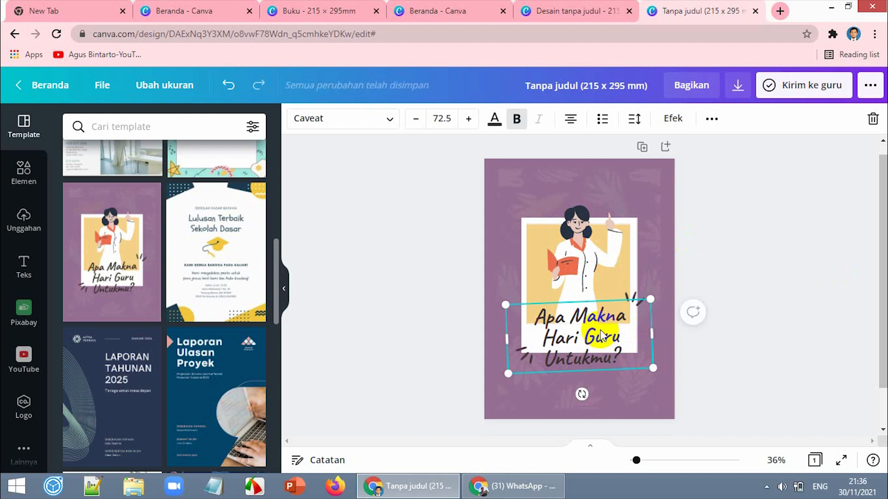
key(Delete)
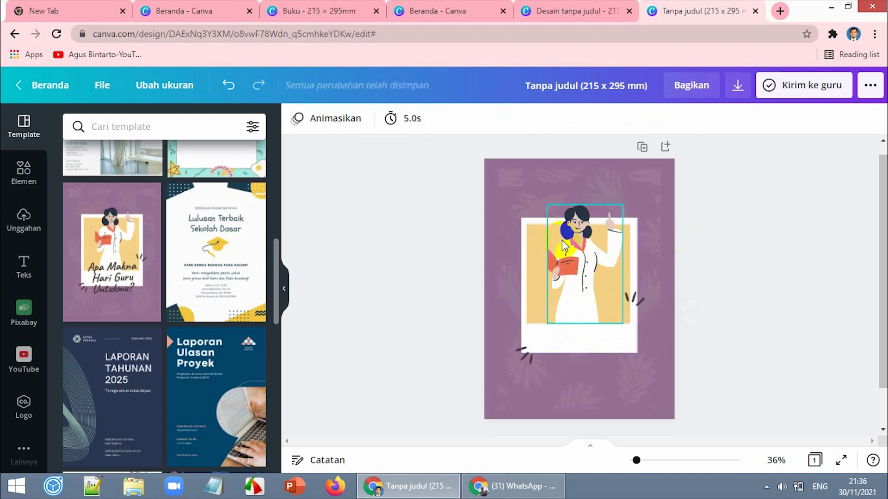
Step: Add a heading reading "Belajar Asyik" and "dengan Canva" on two lines, placed above the illustration at the cover's top edge
click(27, 267)
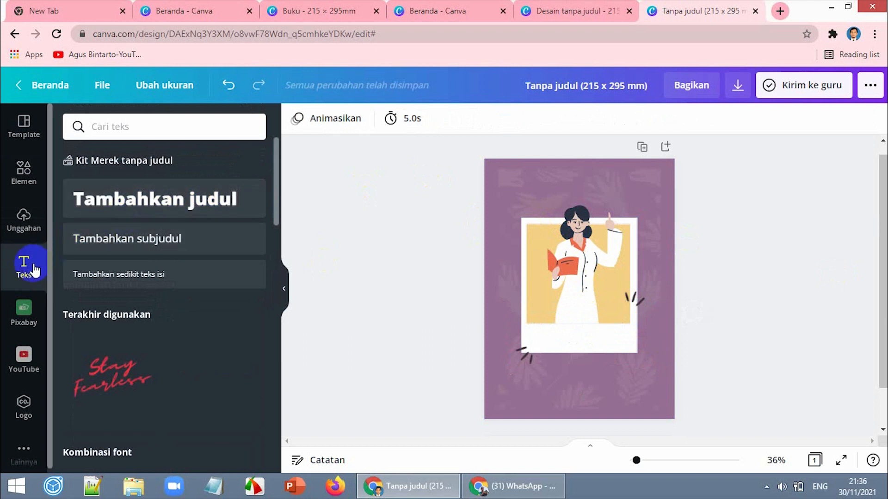
click(145, 202)
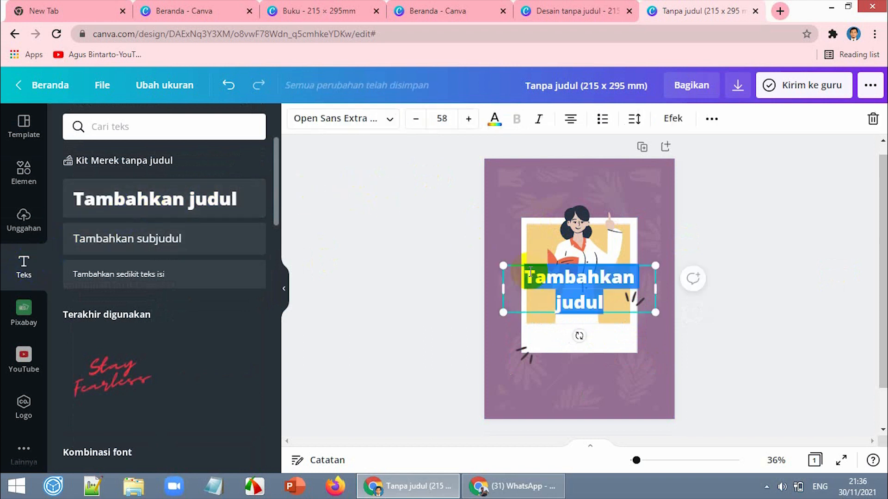
drag(557, 262, 562, 166)
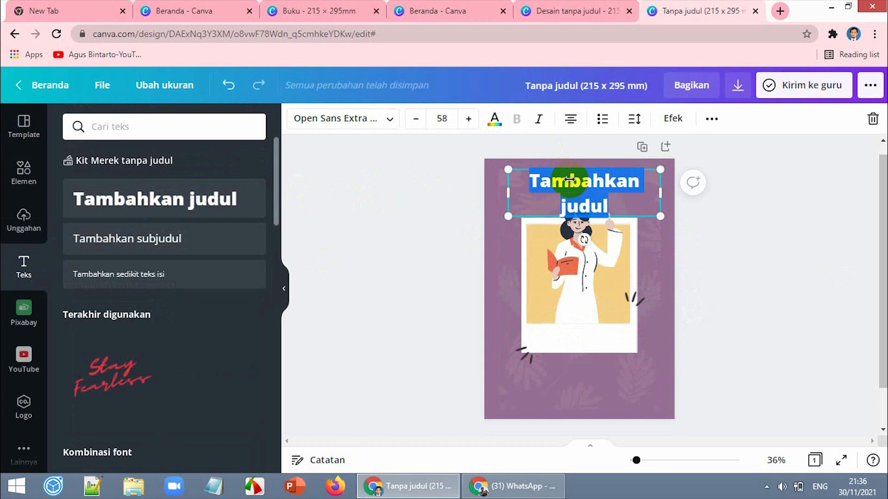
text(Bela)
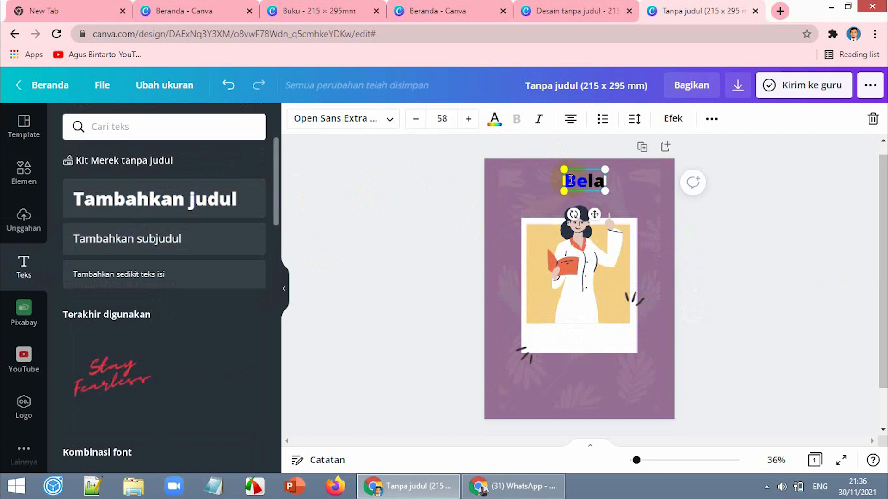
text(jar Asyi)
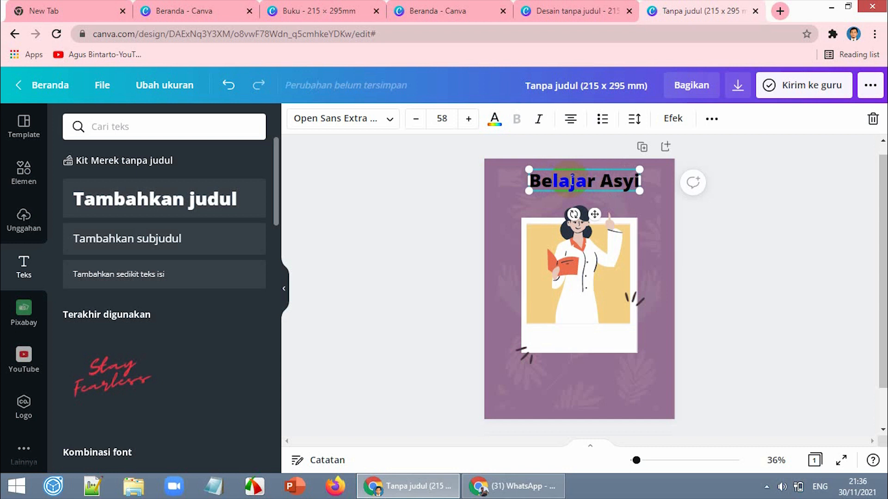
text(k)
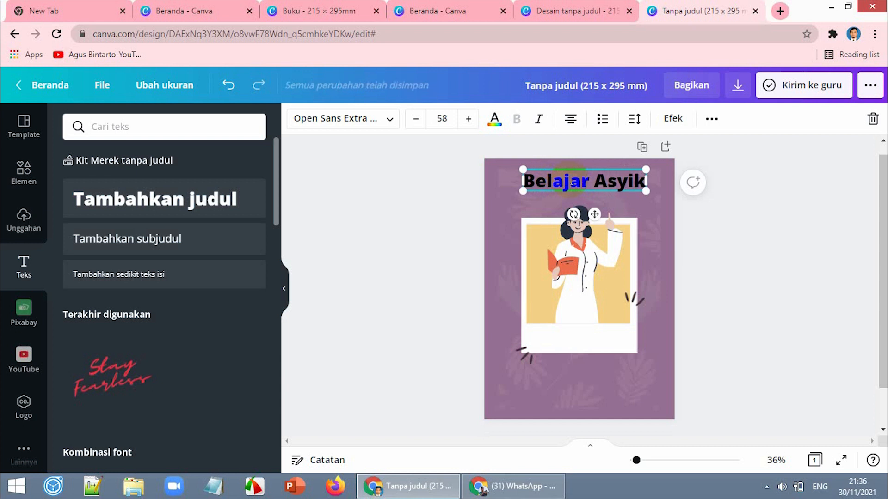
key(Return)
text(dengan)
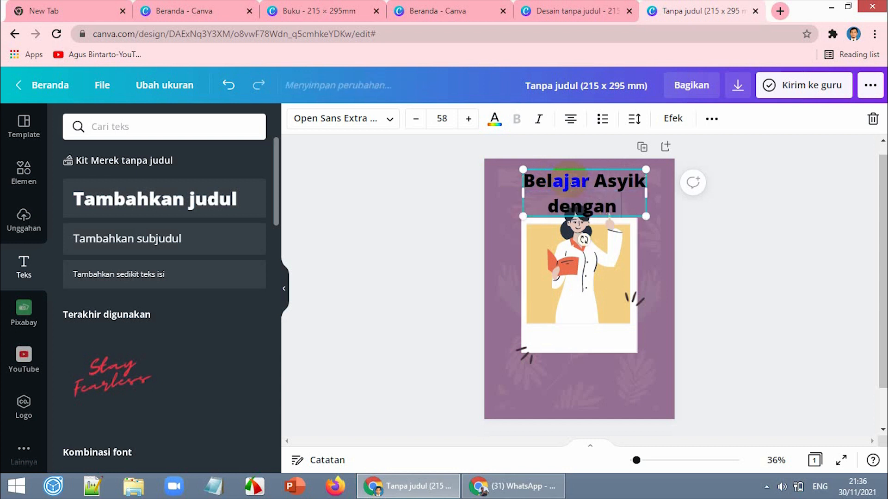
text( Canva)
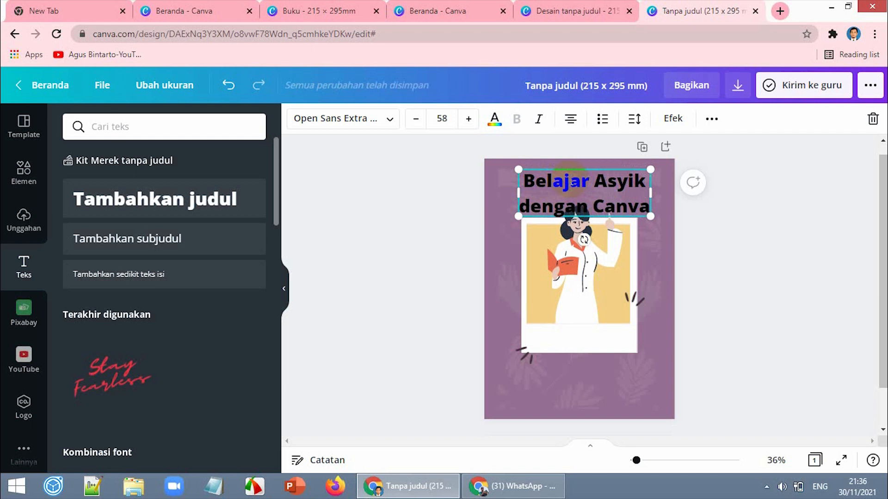
drag(573, 184, 575, 165)
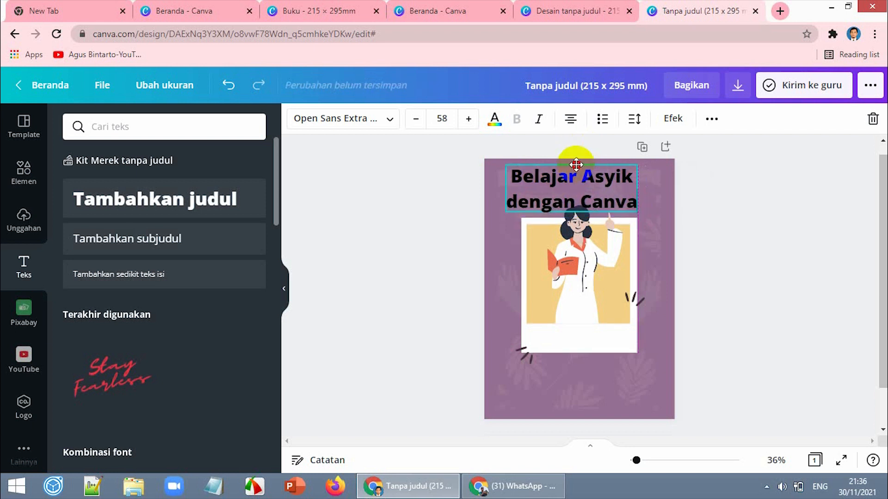
Step: Change the cover title's text colour to the custom yellow #F8FD11
click(494, 119)
click(76, 187)
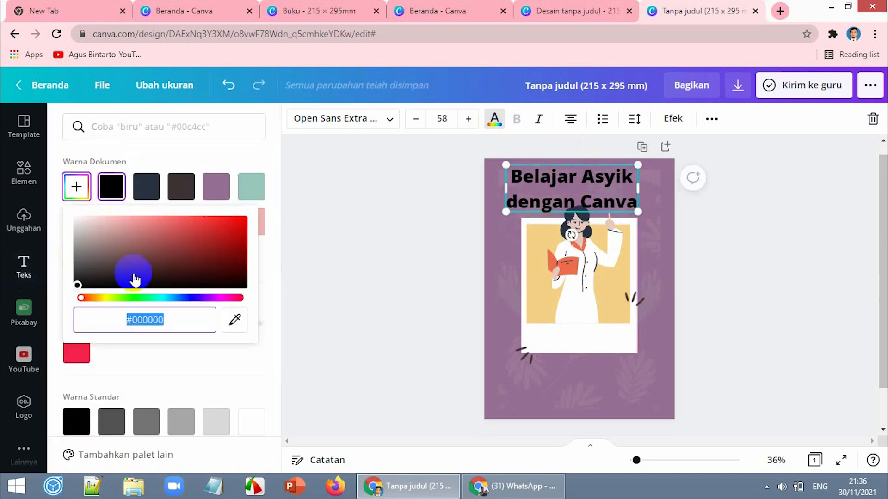
drag(79, 297, 237, 220)
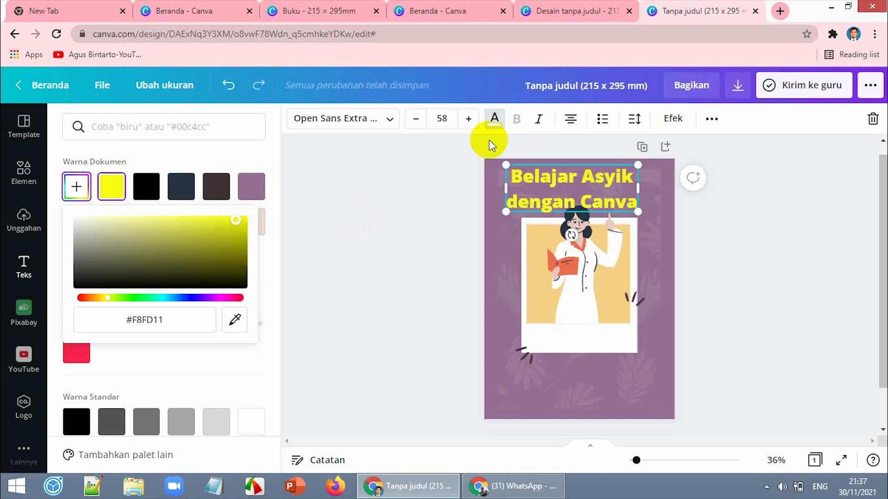
Step: Try the Gagalin font on the cover title
click(388, 121)
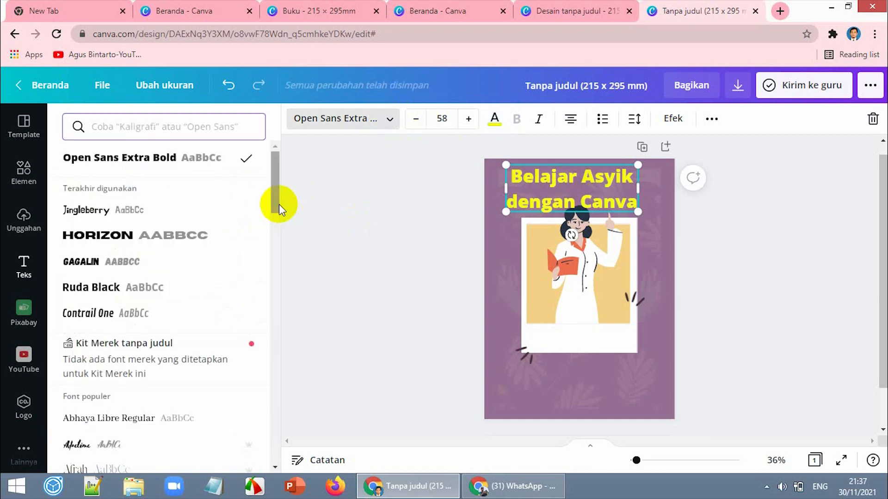
drag(272, 180, 324, 365)
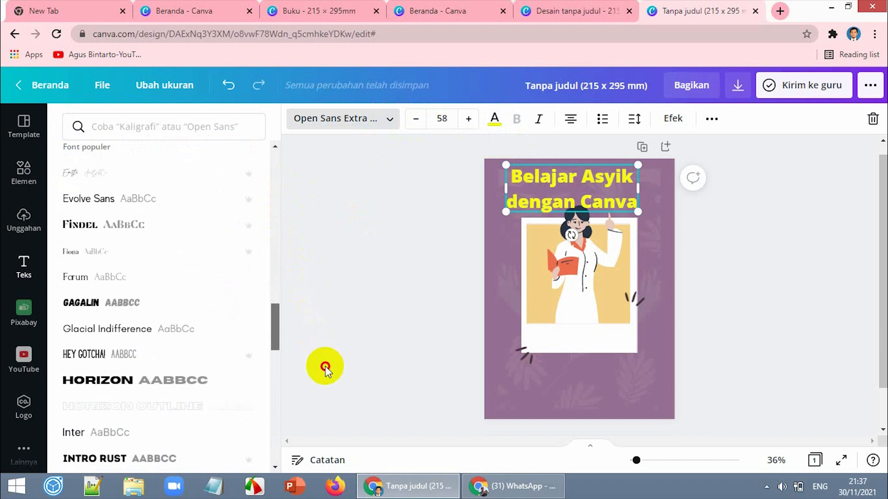
click(115, 303)
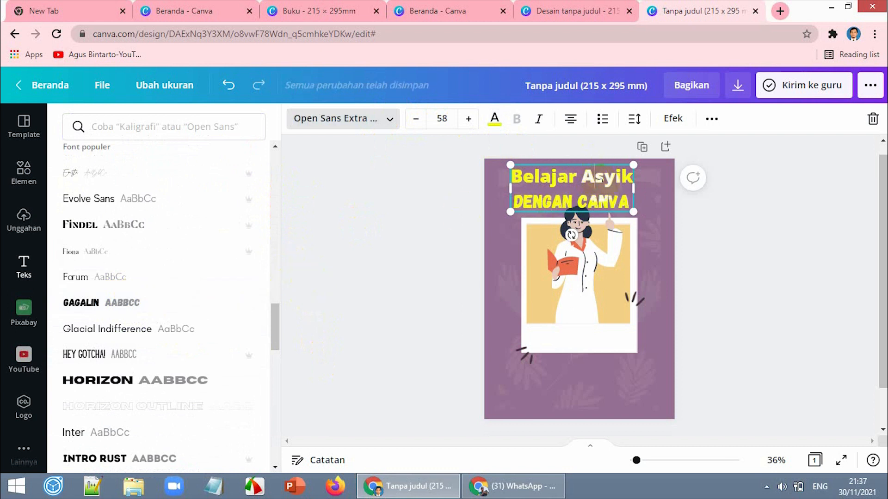
click(549, 164)
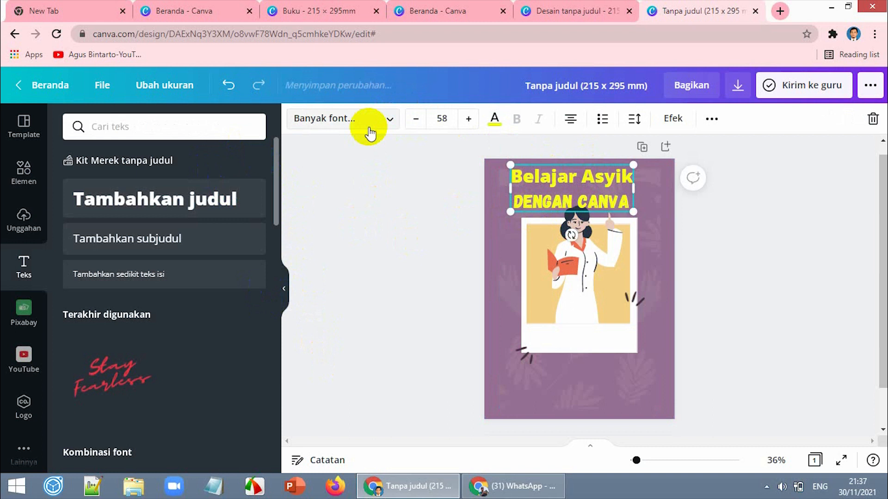
Step: Apply the Shrikhand font to the whole title and enlarge it to about size 67.1, centred at the cover's top
click(384, 121)
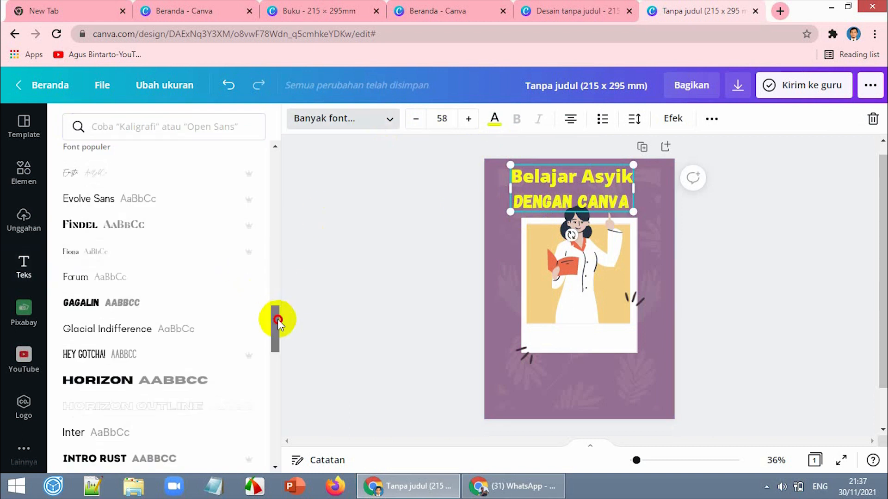
drag(278, 317, 289, 452)
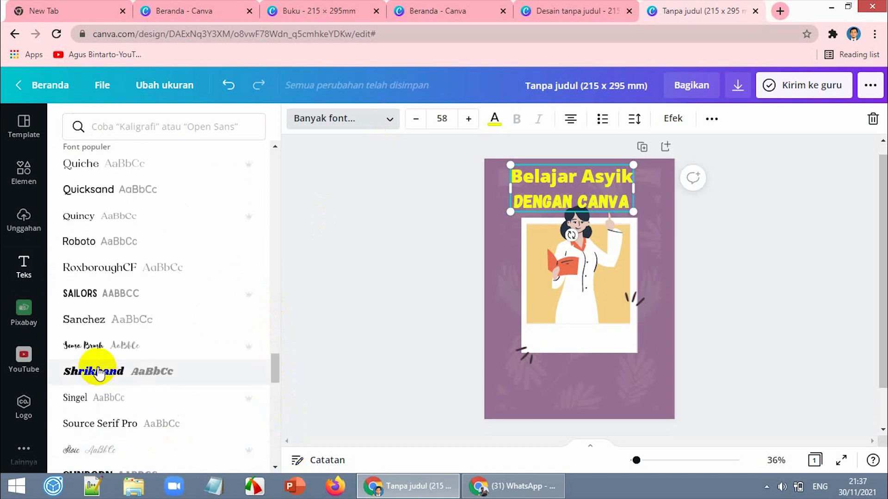
click(174, 370)
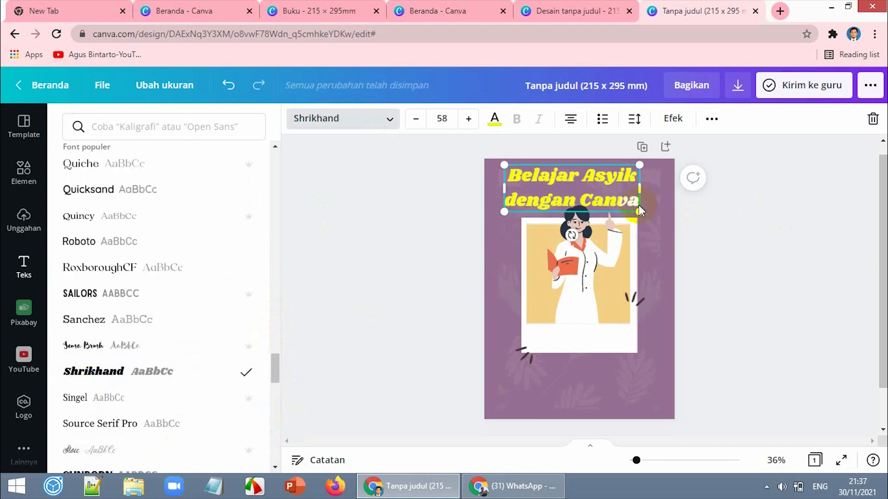
drag(636, 210, 656, 219)
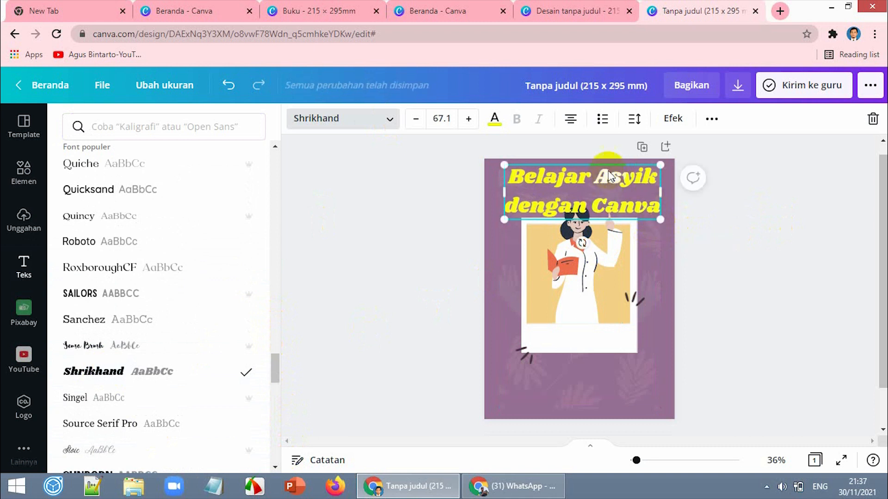
drag(610, 180, 604, 178)
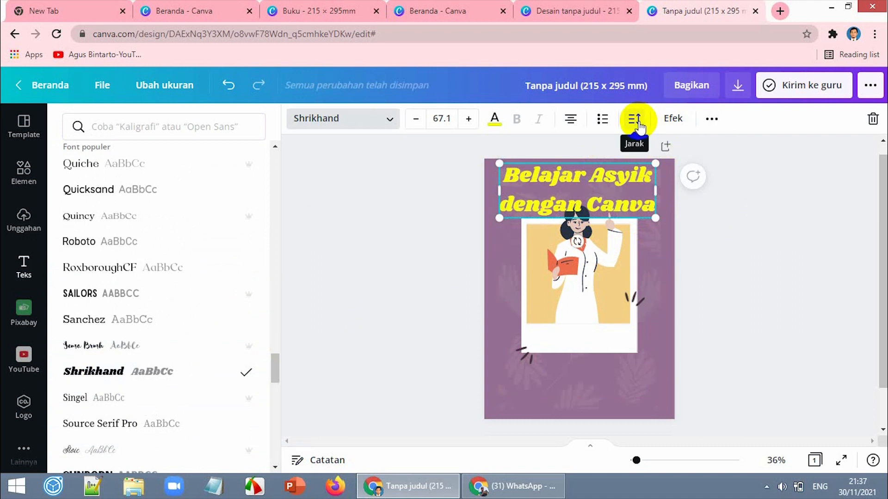
Step: Set the title's letter spacing to -23 and tighten its line spacing to slightly below 1.02, with the text box anchored at its top
click(637, 122)
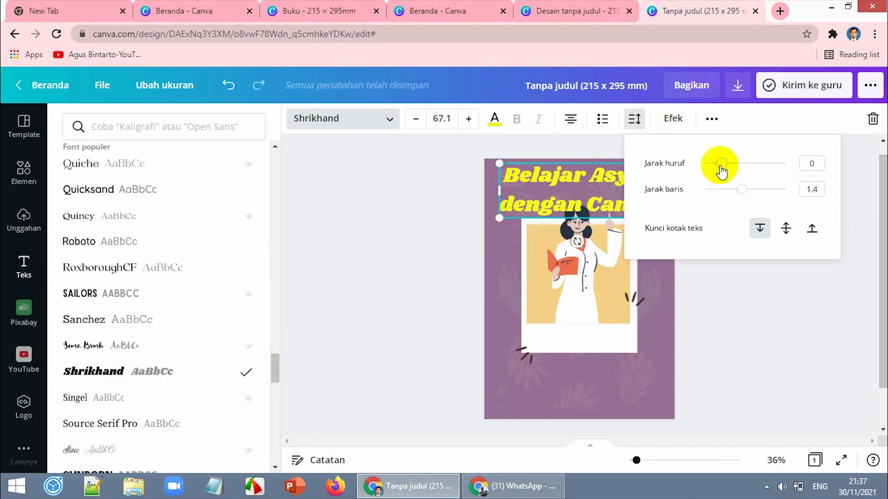
drag(721, 167, 727, 193)
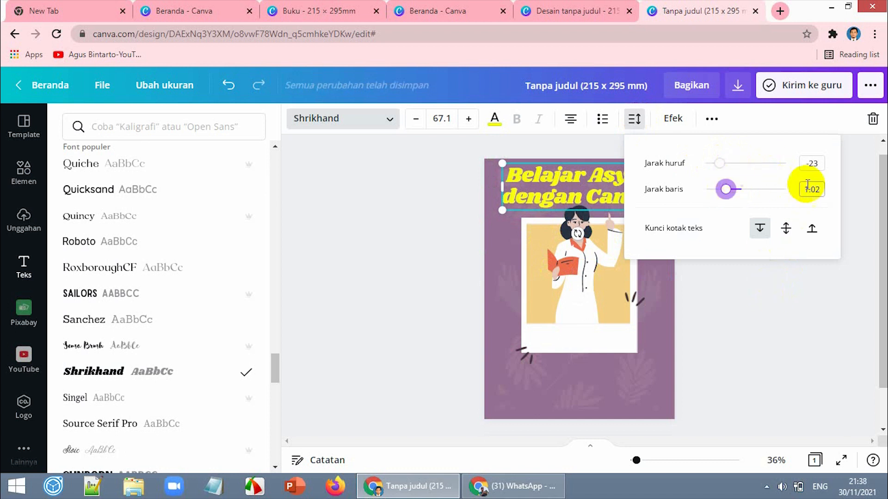
click(786, 234)
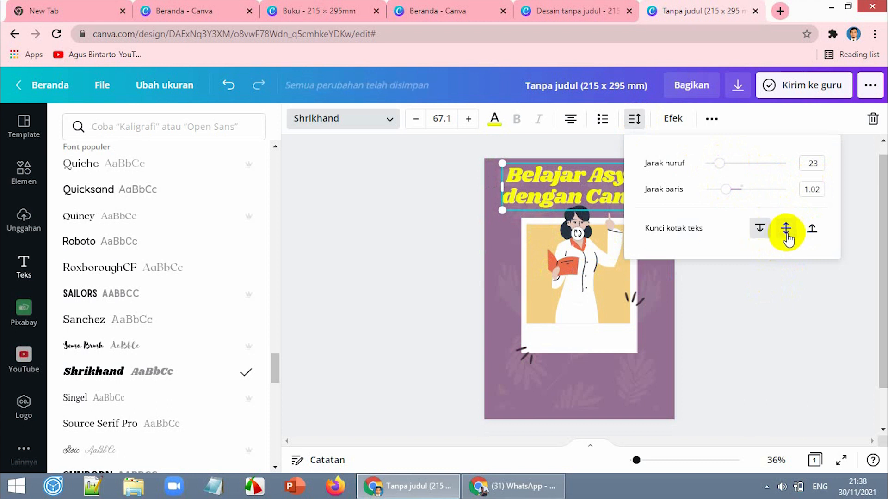
mouse_move(731, 190)
mouse_down()
mouse_move(740, 190)
mouse_move(723, 192)
mouse_move(739, 188)
mouse_move(720, 192)
mouse_move(746, 190)
mouse_move(721, 191)
mouse_up()
click(811, 228)
click(759, 228)
click(776, 286)
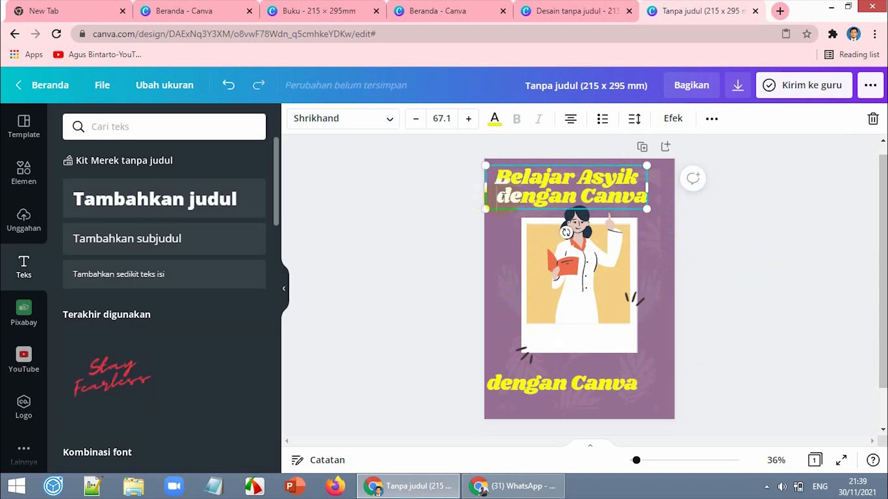
Step: Widen the title box and fit it within the page width, and delete the spare "dengan Canva" text near the page's bottom
drag(652, 193, 701, 194)
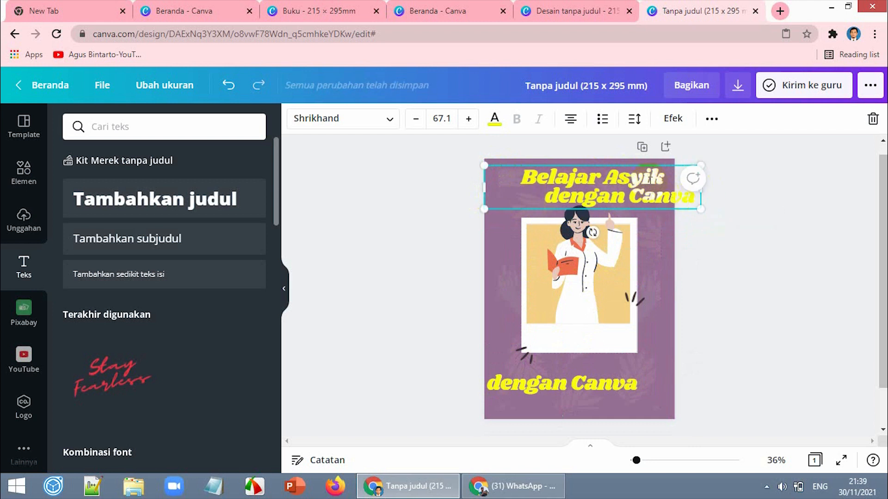
drag(635, 164, 604, 165)
click(679, 324)
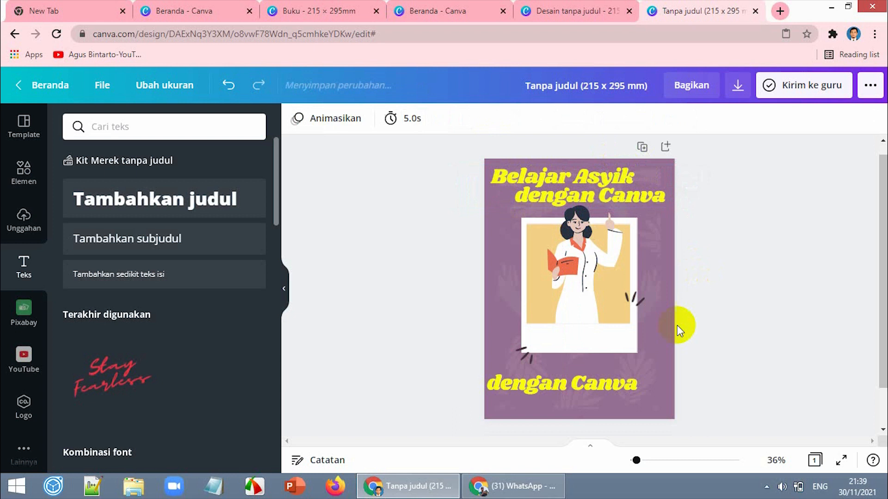
click(620, 380)
key(Delete)
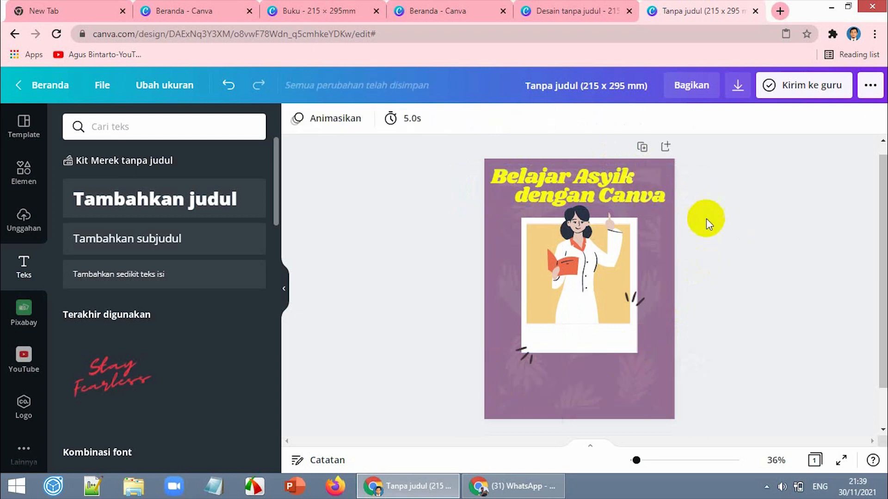
Step: Add a subheading text box to the cover and place it below the polaroid frame, near the page's bottom
click(134, 251)
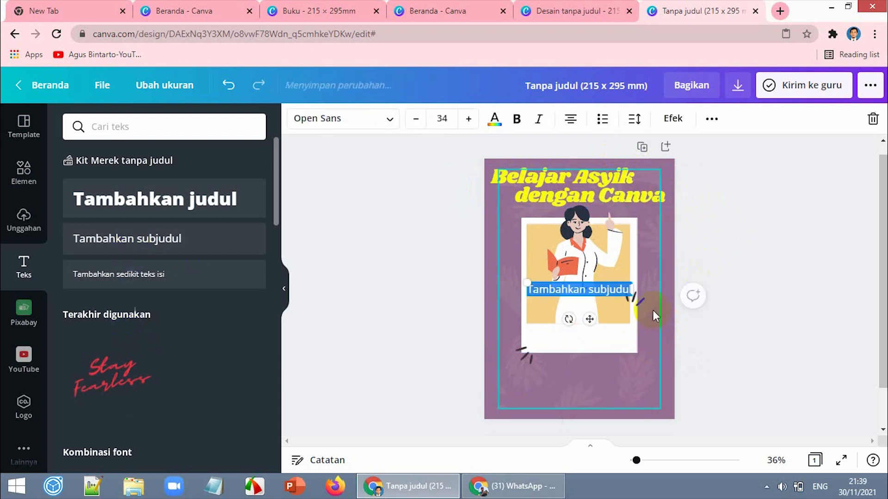
click(619, 290)
drag(608, 283, 622, 301)
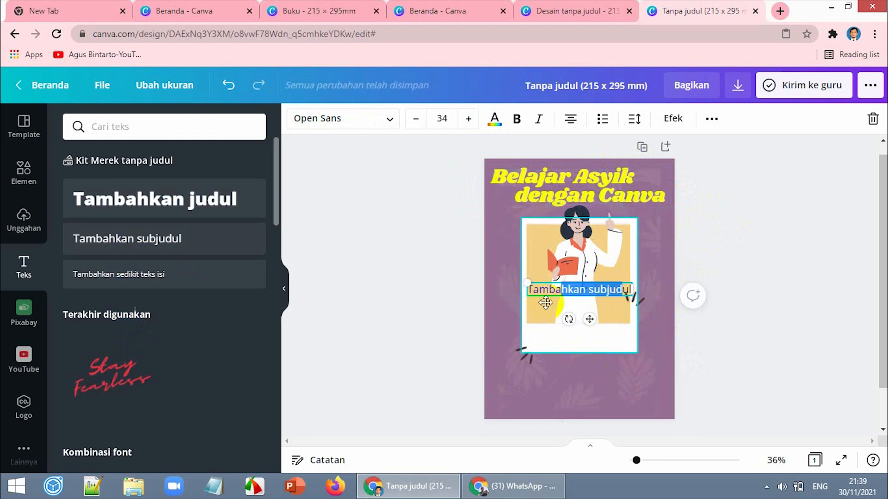
drag(536, 281, 527, 377)
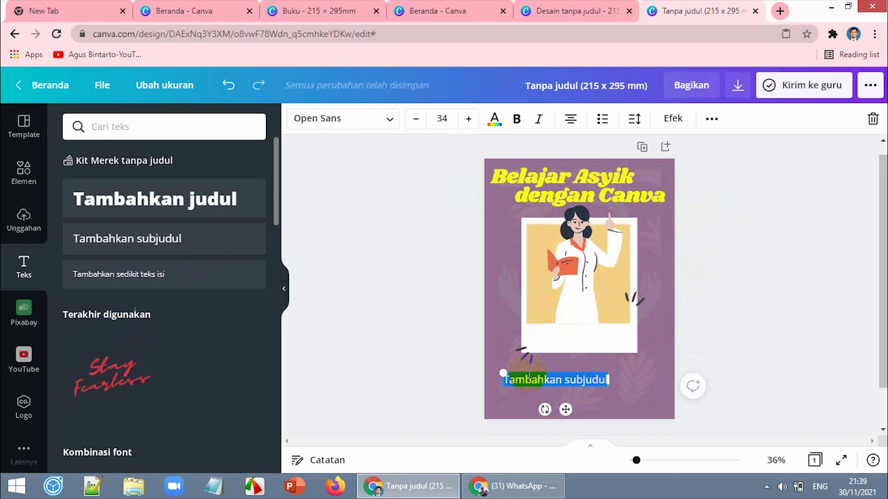
Step: Replace the subheading text with "Disusun Oleh" followed by the author's full name, and widen its box to fit one line
text(Disusun OlehAgus Bintarto)
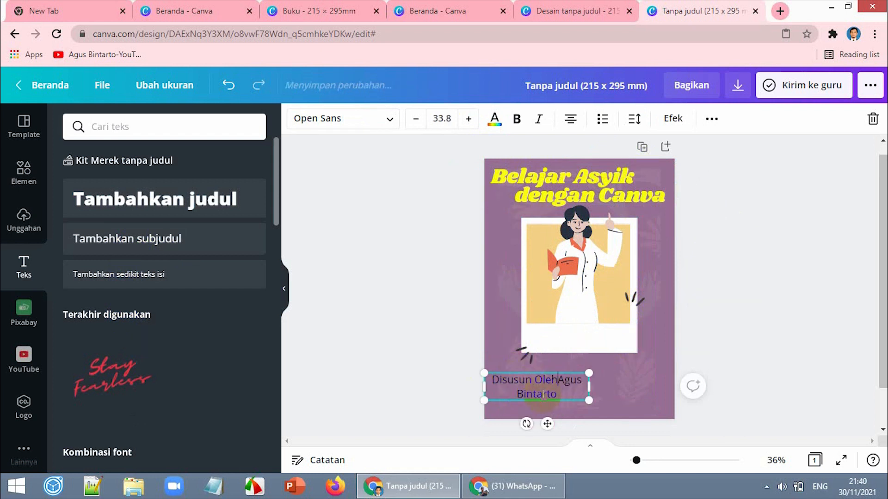
click(558, 380)
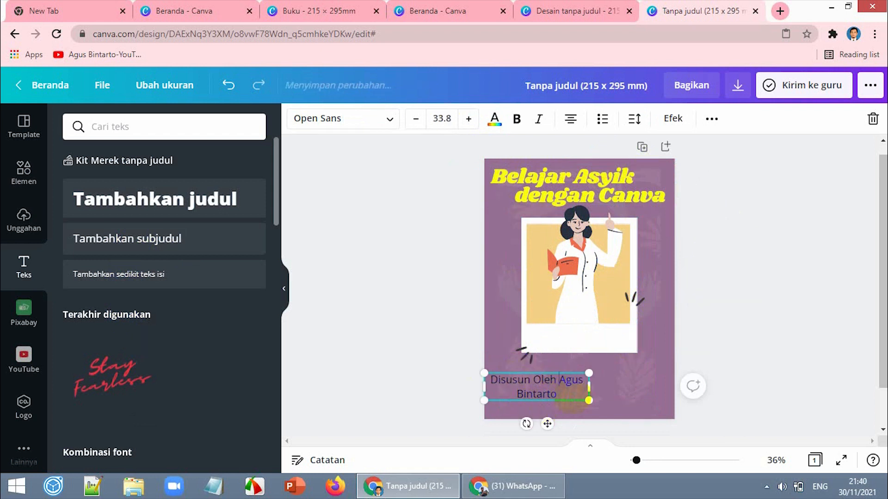
drag(591, 388, 627, 384)
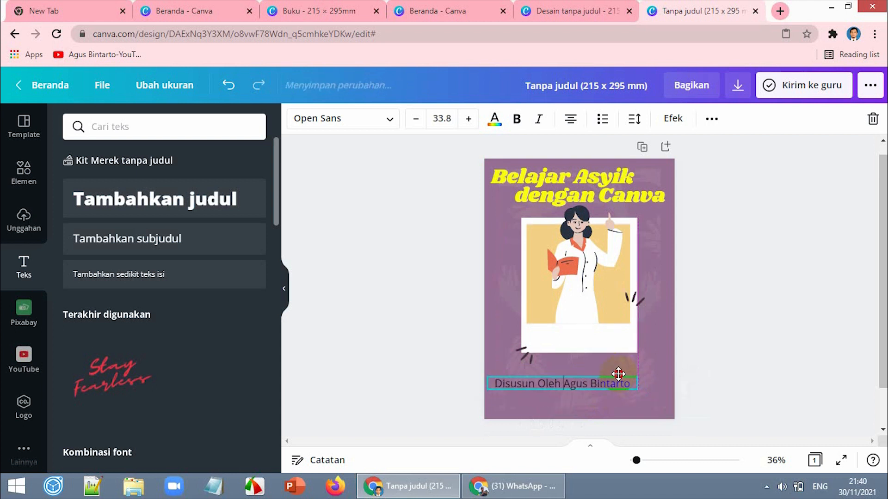
Step: Delete the woman illustration, the polaroid frame and both black accent-line graphics from the cover
click(616, 294)
key(Delete)
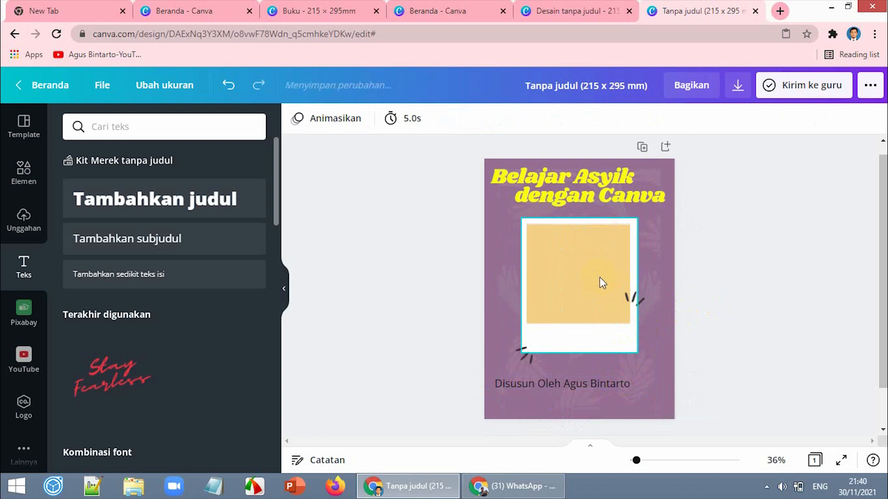
click(594, 276)
key(Delete)
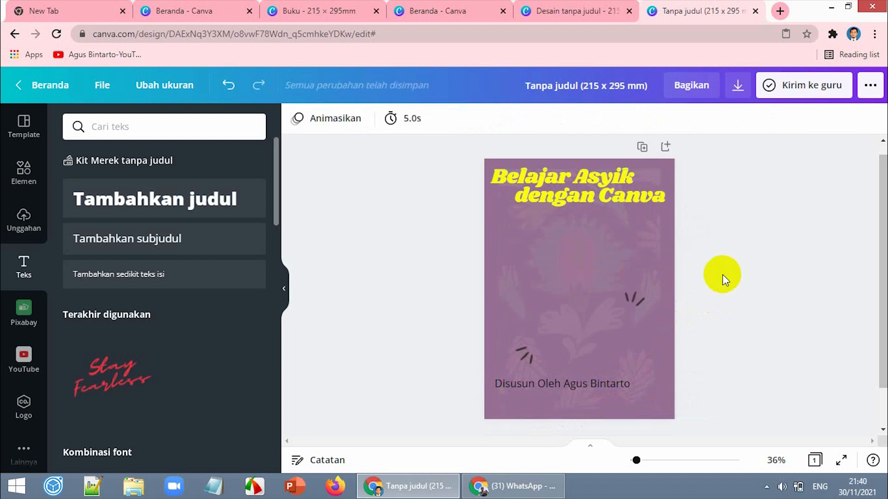
click(636, 299)
key(Delete)
click(529, 358)
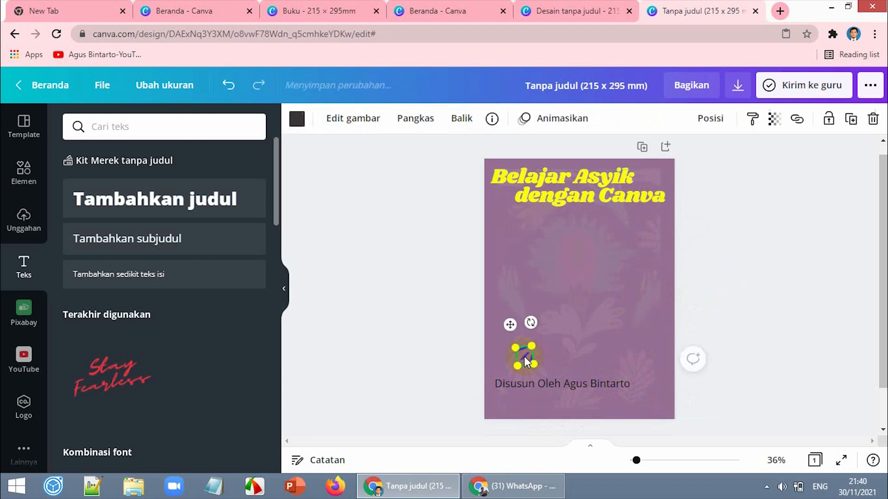
key(Delete)
Step: Try removing the cover's purple background and undo the removal
click(664, 282)
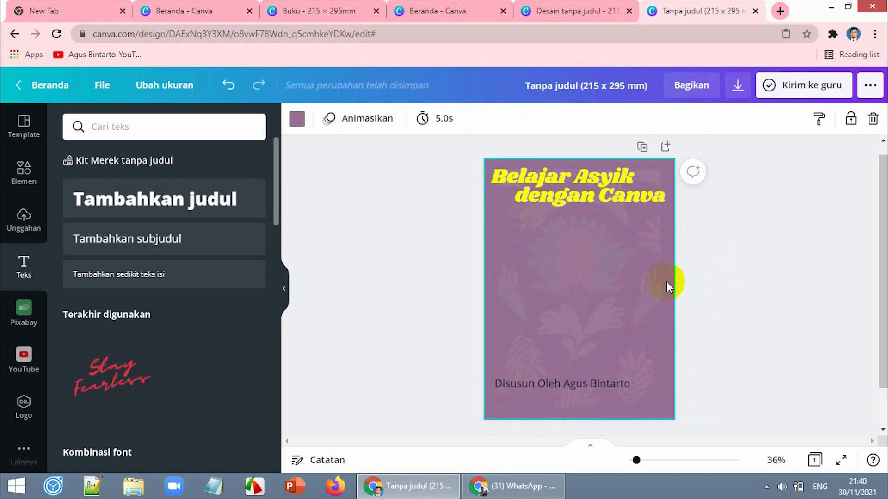
click(625, 277)
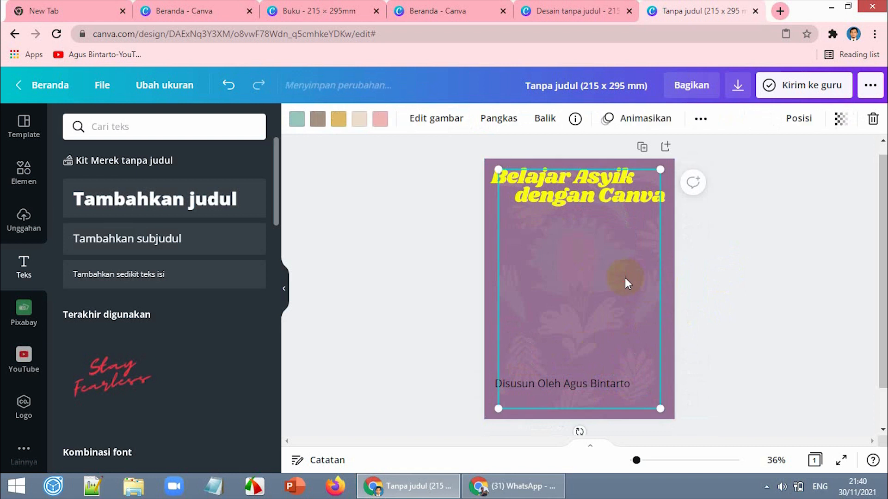
click(665, 264)
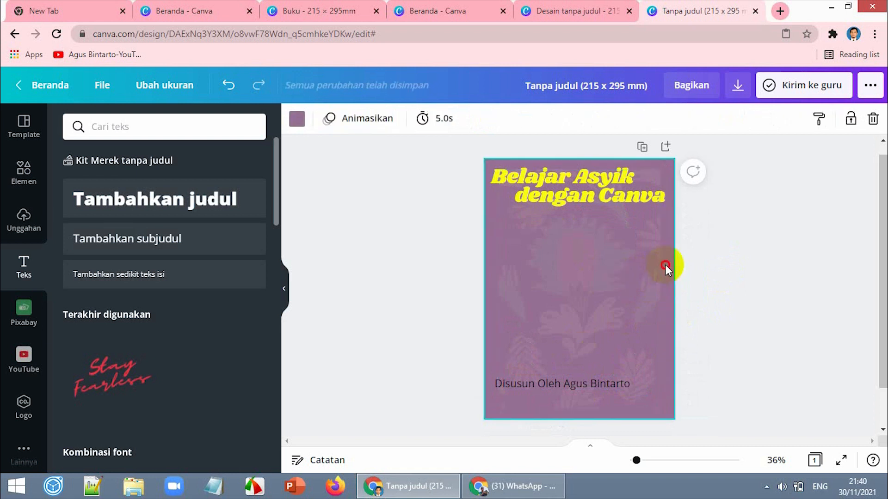
key(Delete)
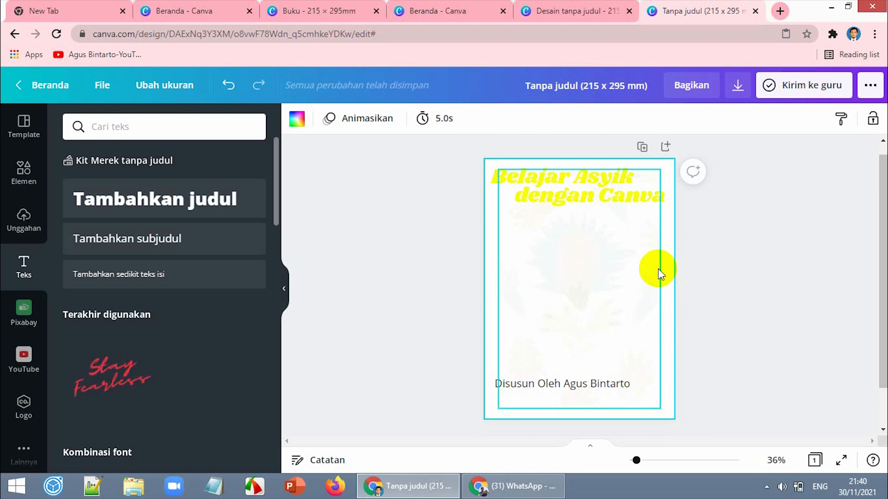
click(658, 268)
key(ctrl+z)
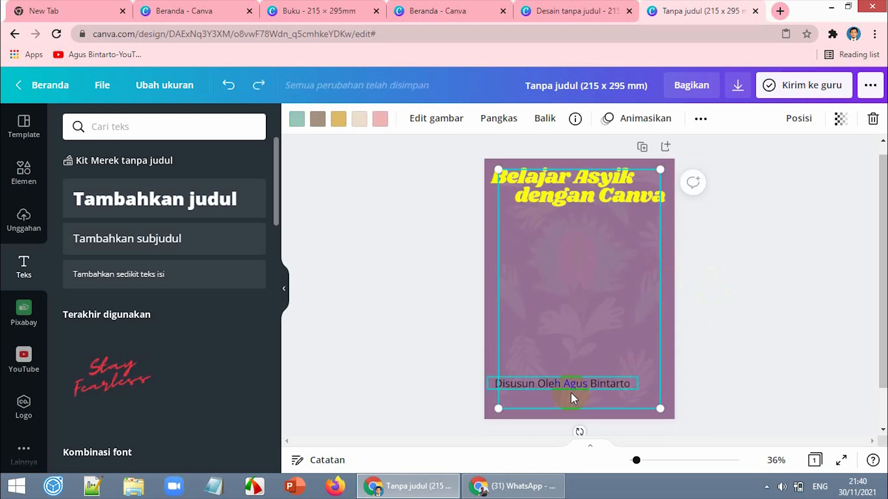
Step: Format the "Disusun Oleh" author line in the title's yellow, with bold and italic
click(577, 384)
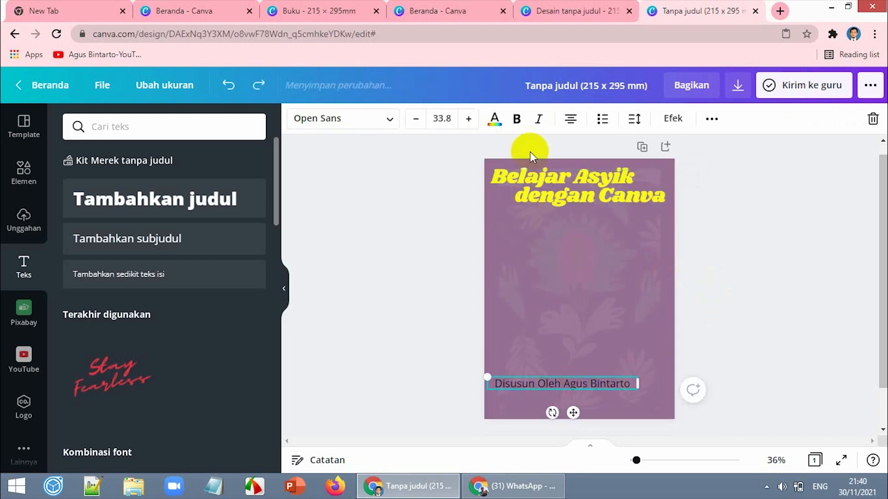
click(495, 120)
click(146, 222)
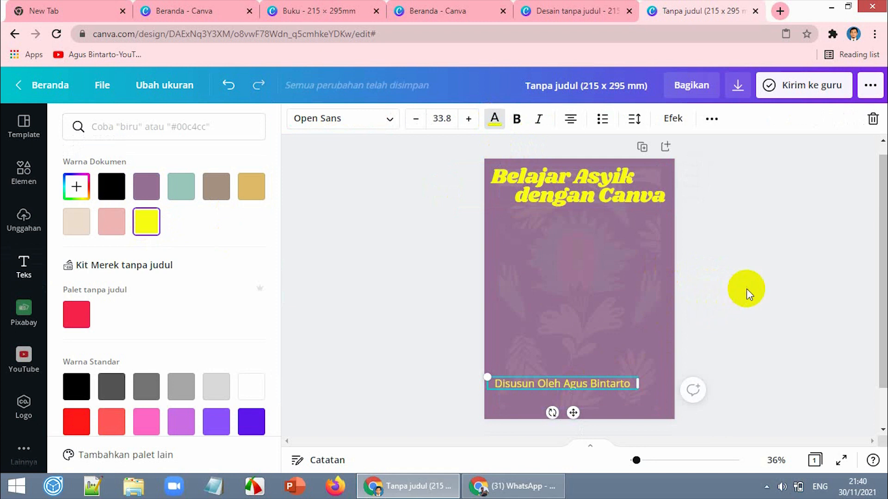
click(516, 119)
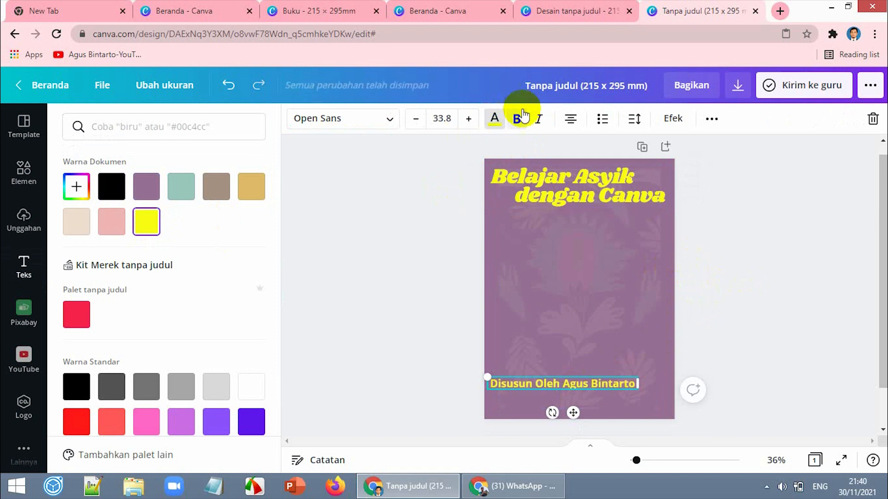
click(538, 119)
click(737, 303)
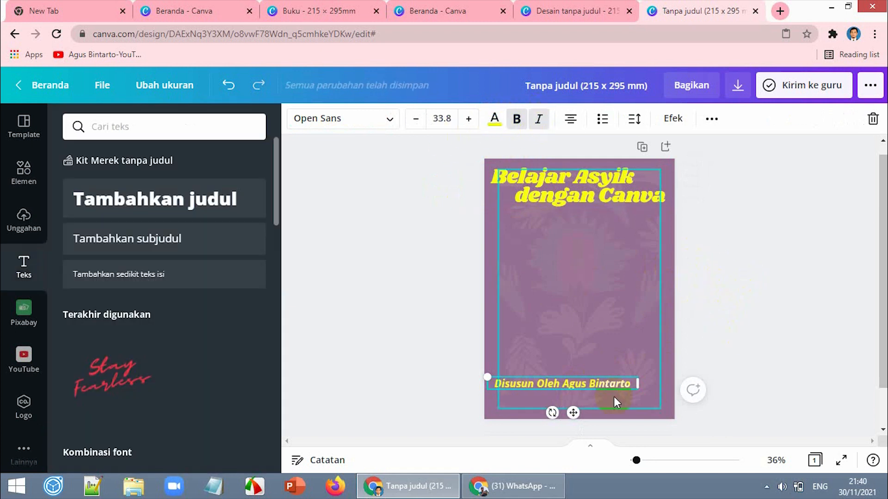
click(743, 342)
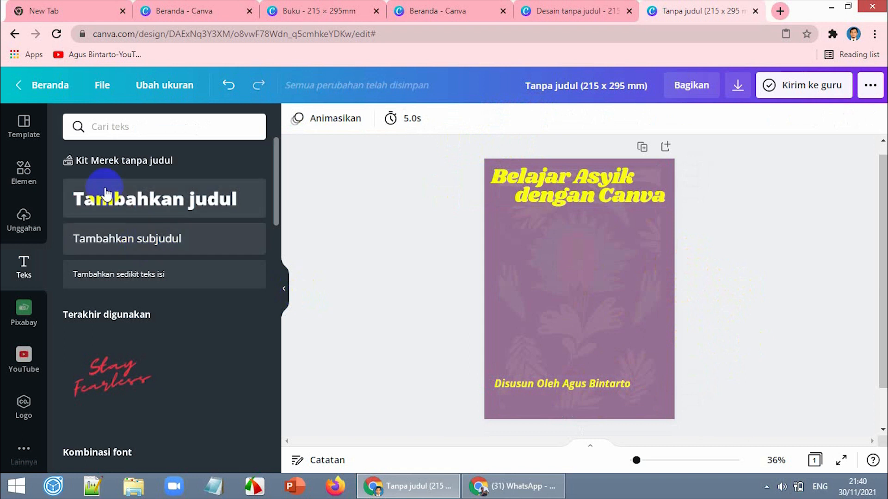
Step: Examine the recently used elements and the full Kisi grid collection for a suitable photo placeholder
click(24, 171)
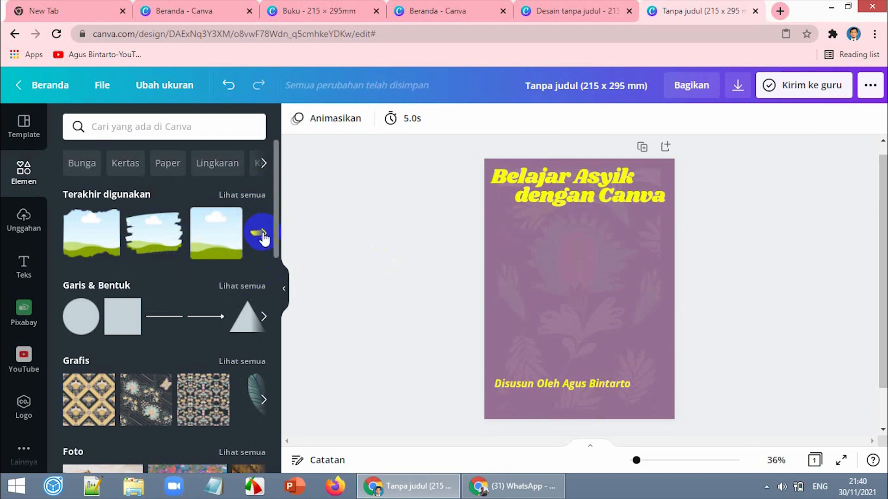
click(255, 196)
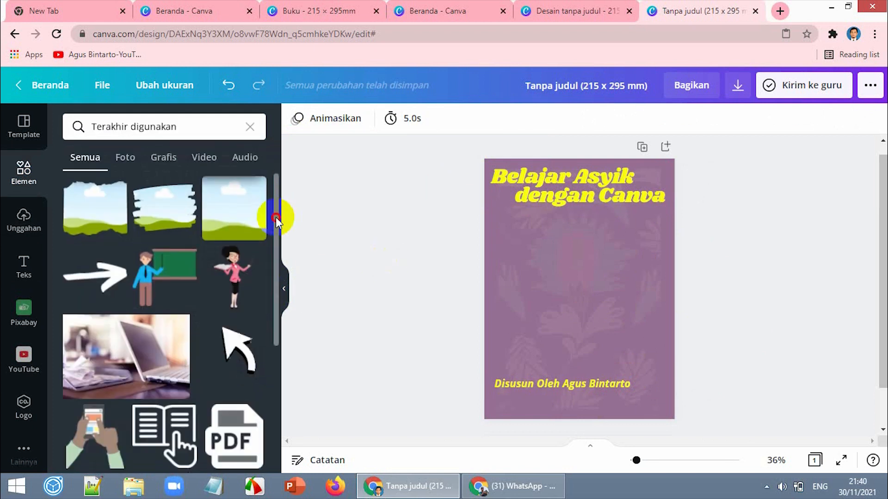
drag(277, 198, 301, 213)
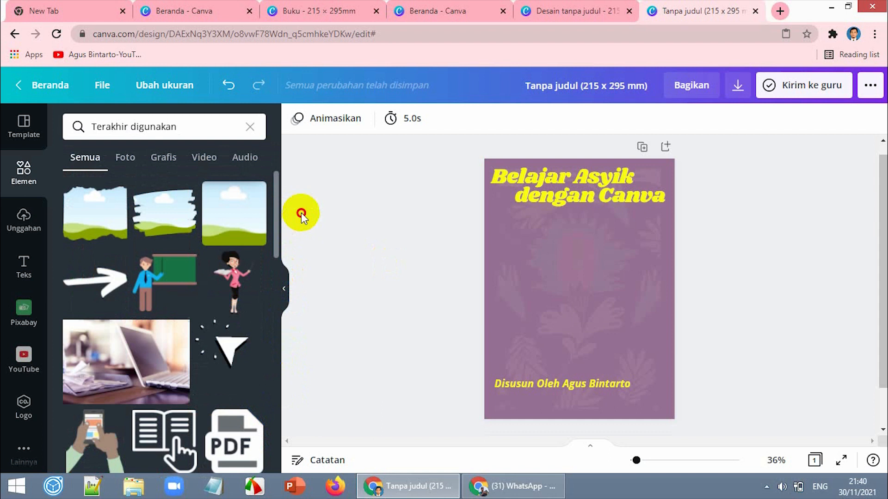
click(24, 171)
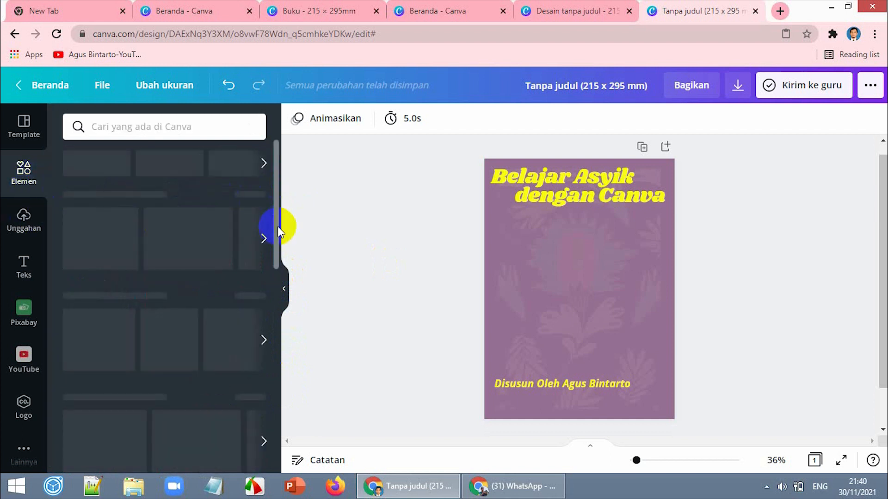
drag(277, 224, 285, 483)
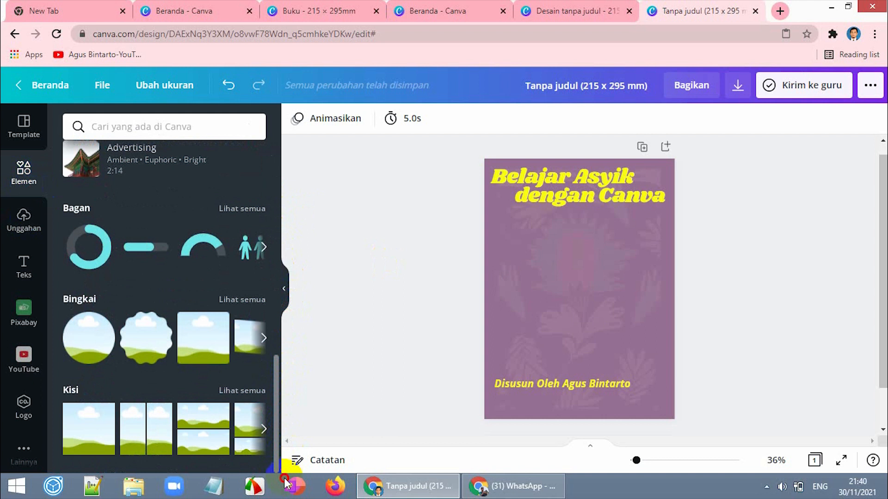
click(255, 392)
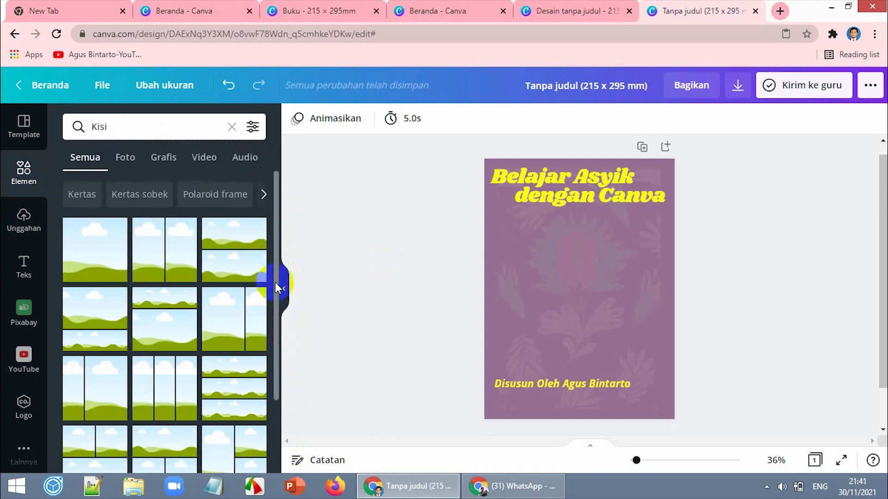
drag(276, 287, 274, 391)
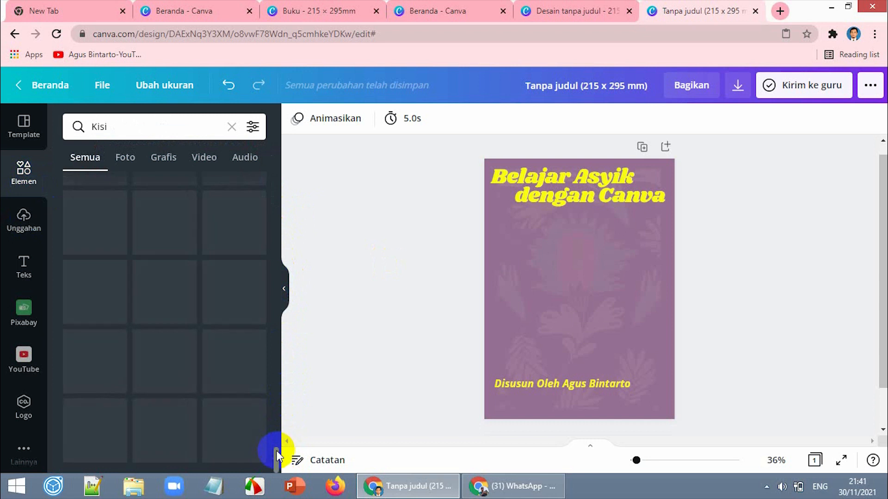
mouse_move(281, 416)
mouse_down()
mouse_move(292, 166)
mouse_move(286, 387)
mouse_move(268, 454)
mouse_move(270, 417)
mouse_up()
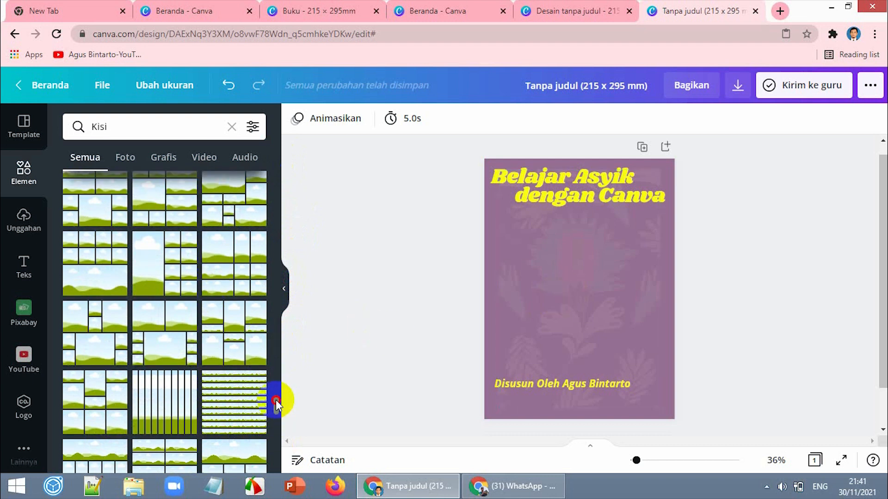
drag(276, 400, 283, 212)
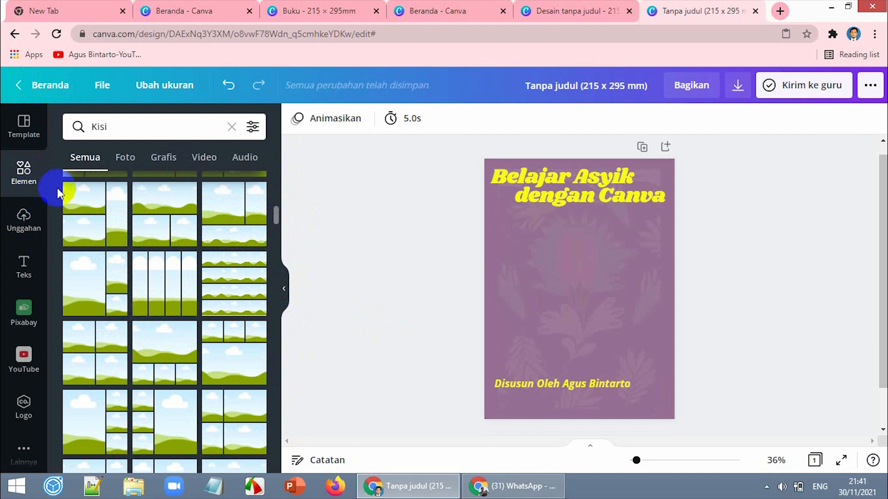
Step: Add the recently used torn-paper photo frame and enlarge it to the full page width between the title and author line
click(23, 171)
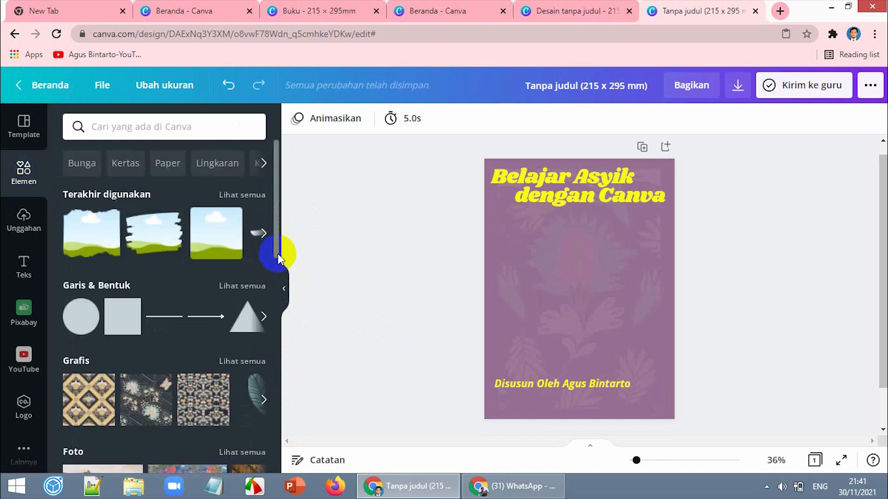
click(244, 202)
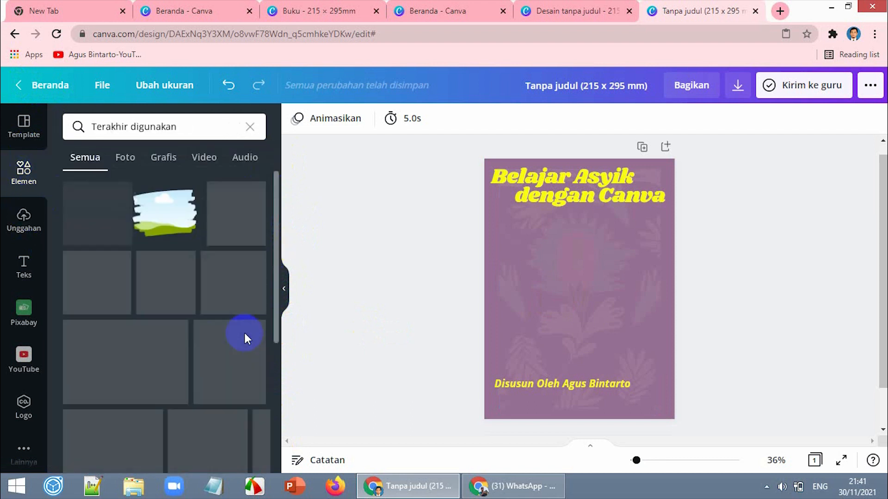
click(210, 238)
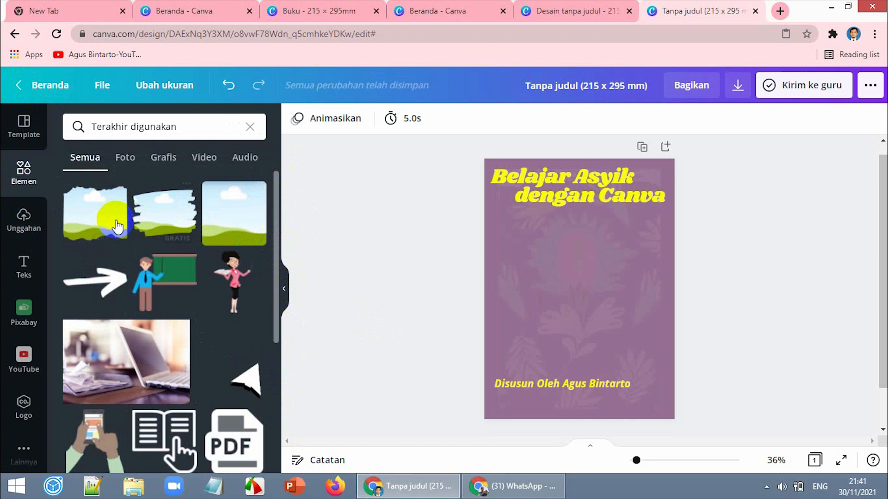
drag(557, 290, 513, 273)
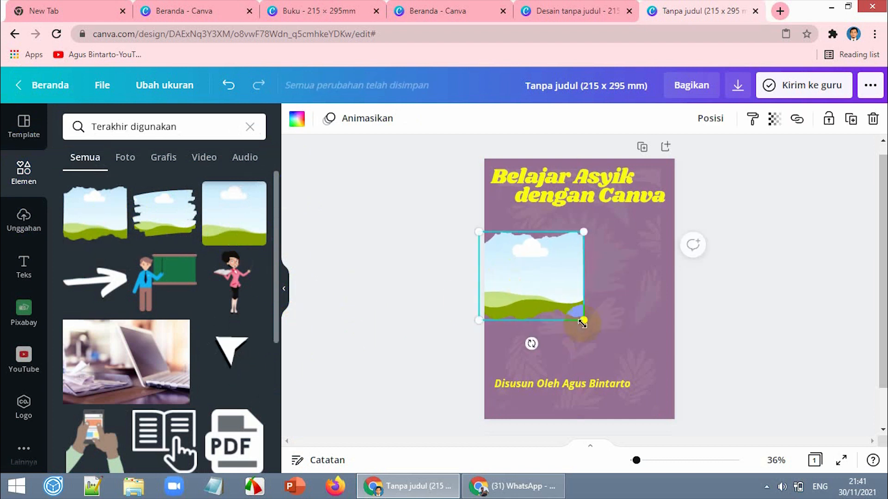
drag(584, 316, 604, 299)
click(739, 306)
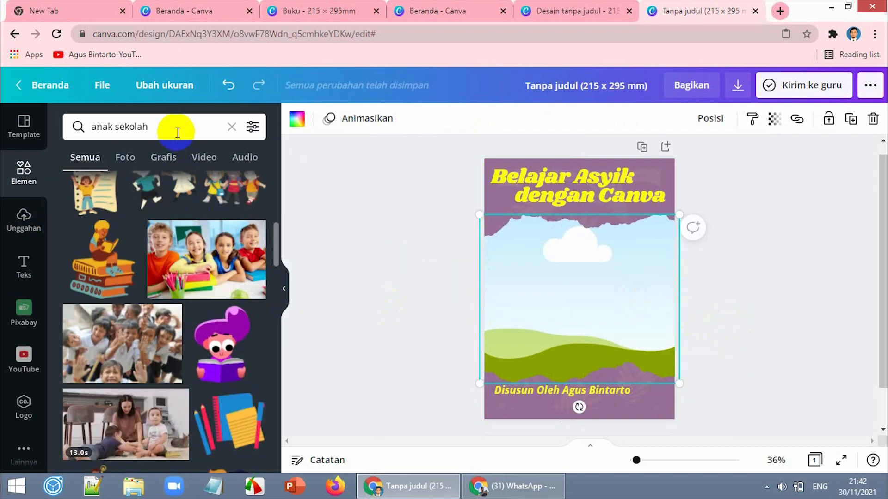
Step: Search the elements for "sekolah canva" and fill the torn-paper frame with the photo of a schoolgirl painting
click(159, 118)
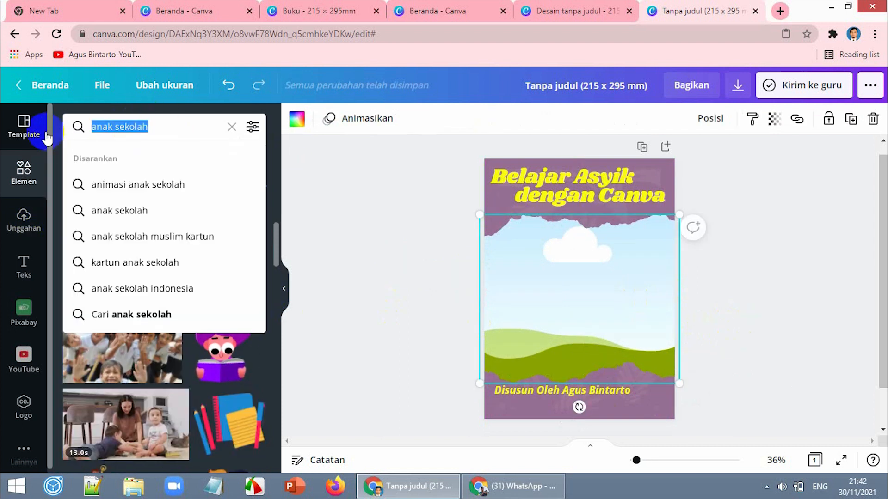
text(sekol)
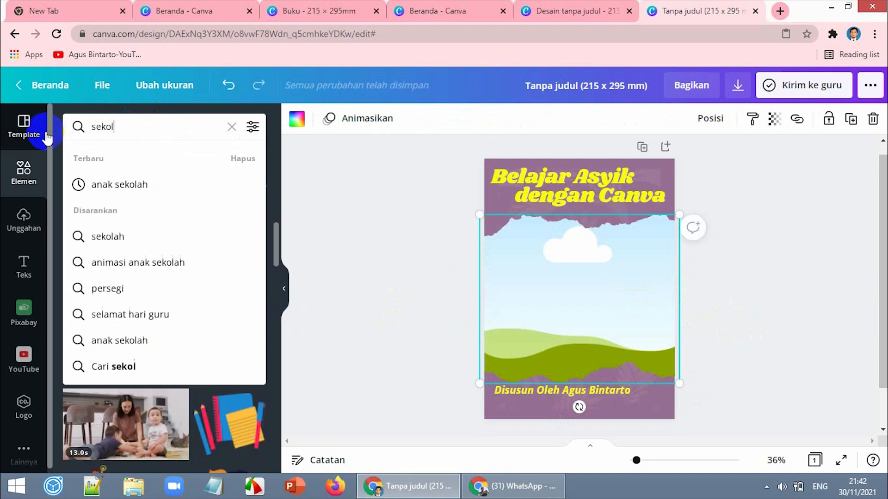
text(ah canva)
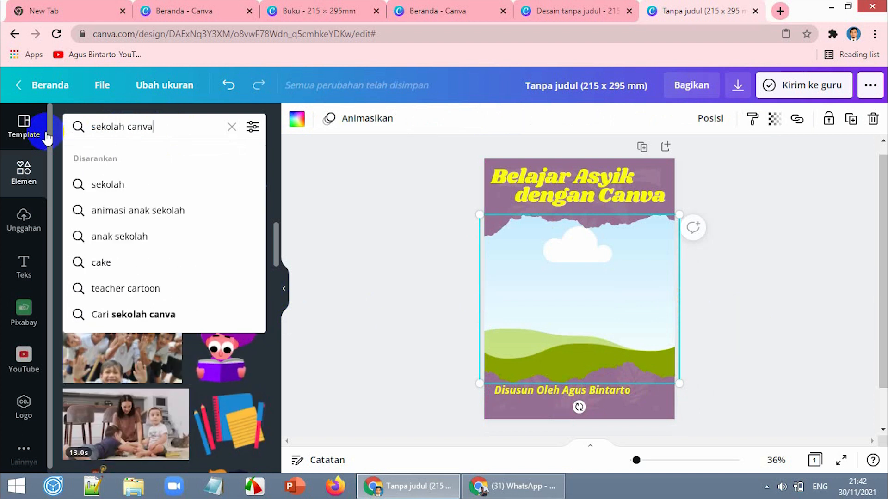
key(Return)
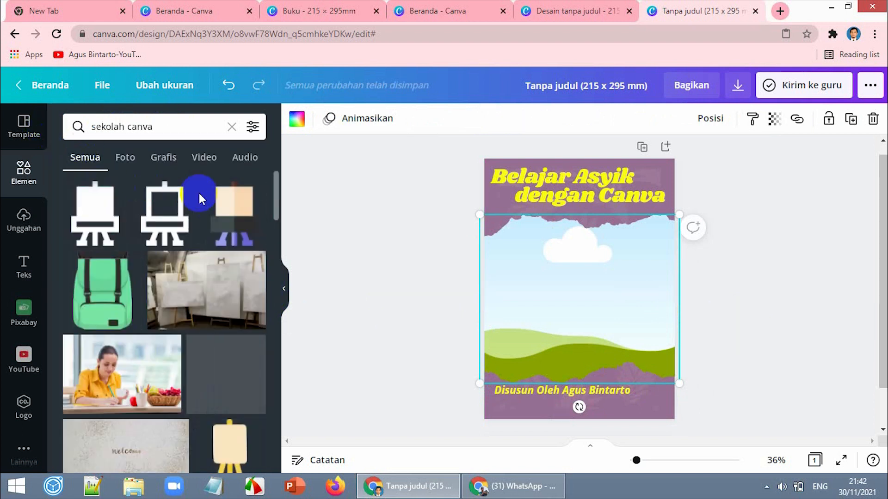
drag(276, 197, 276, 242)
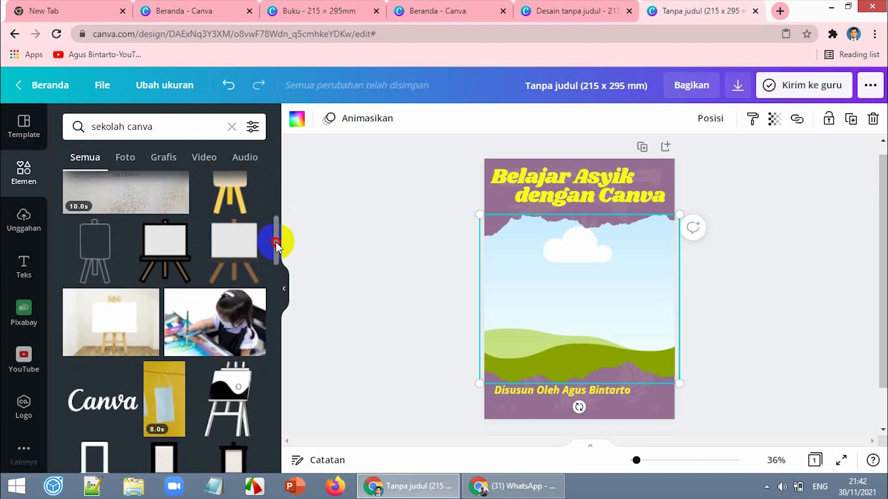
click(219, 335)
drag(602, 298, 571, 272)
click(748, 309)
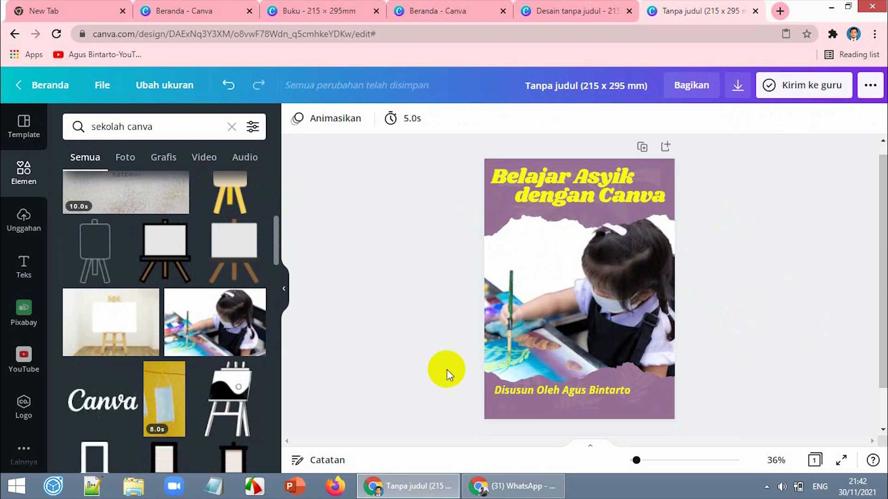
Step: Search the elements for "logo canva" and add the round gradient Canva logo to the cover
click(28, 183)
click(155, 132)
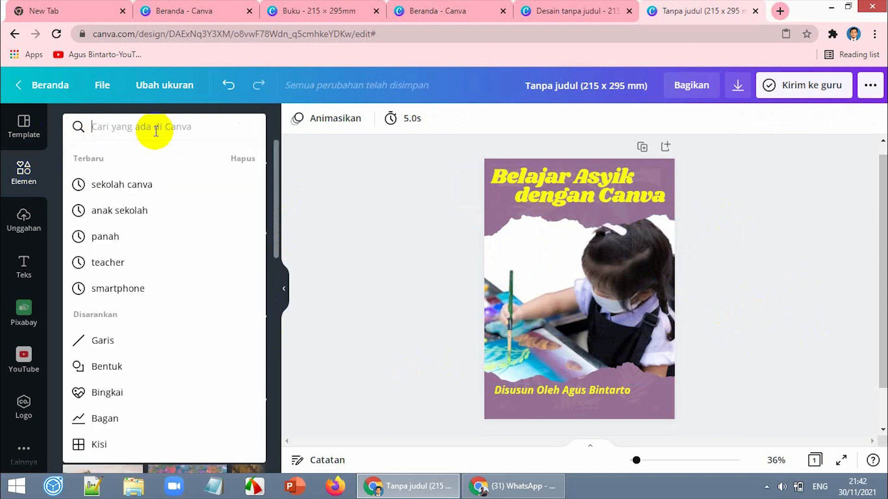
text(logo canva)
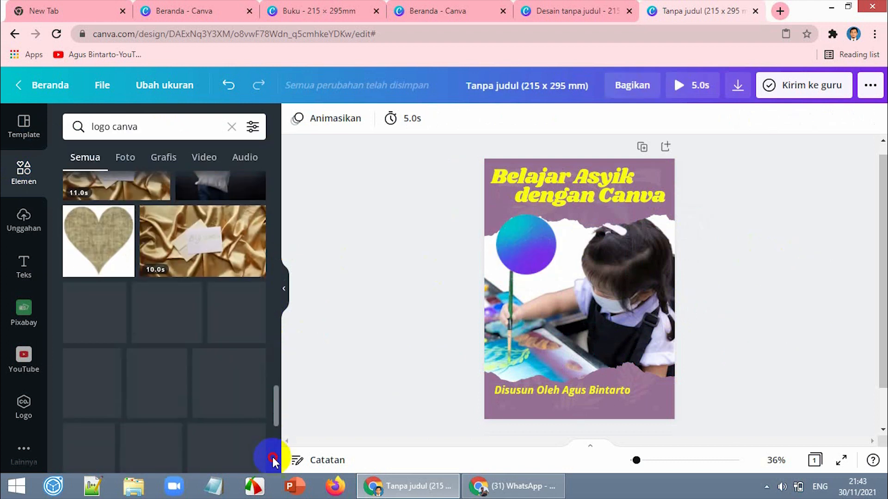
scroll(272, 461, down, 5)
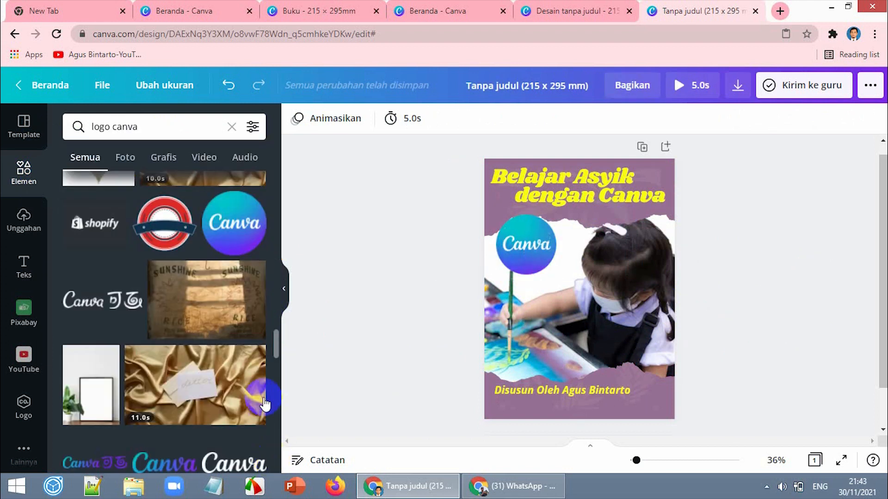
click(236, 226)
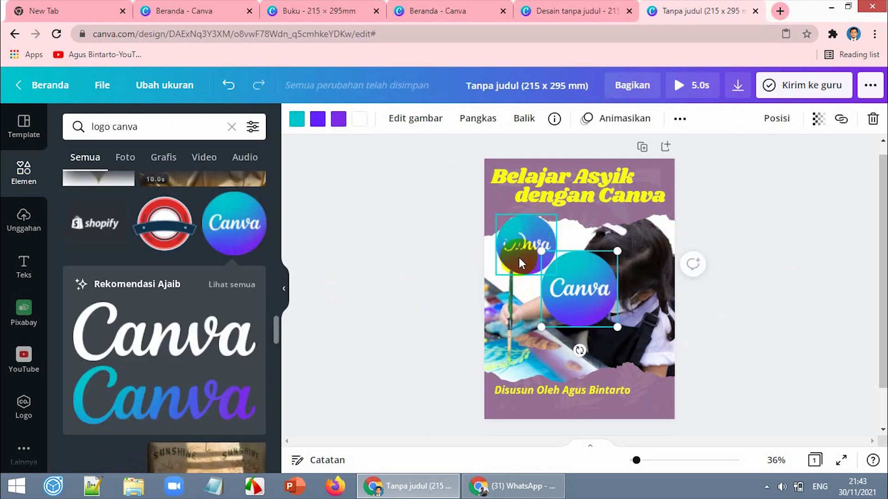
Step: Remove the duplicate Canva logo, then shrink the remaining one and place it over the framed photo's upper-left area
click(517, 251)
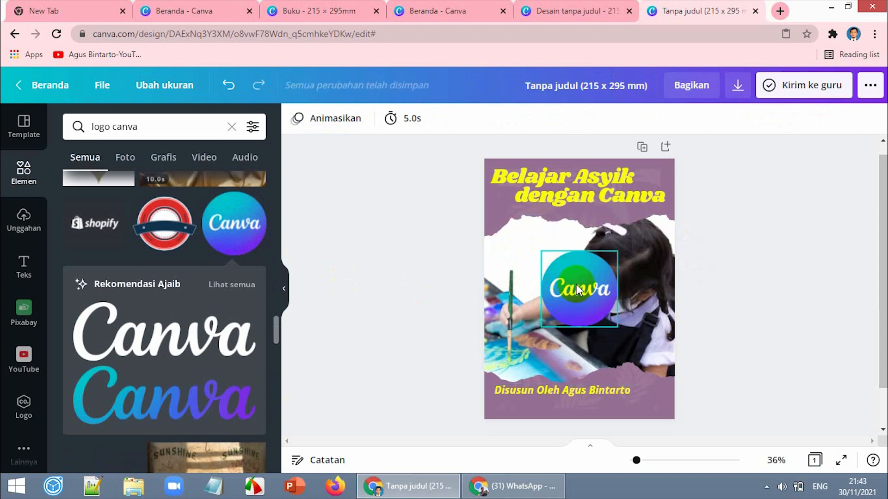
drag(576, 285, 526, 240)
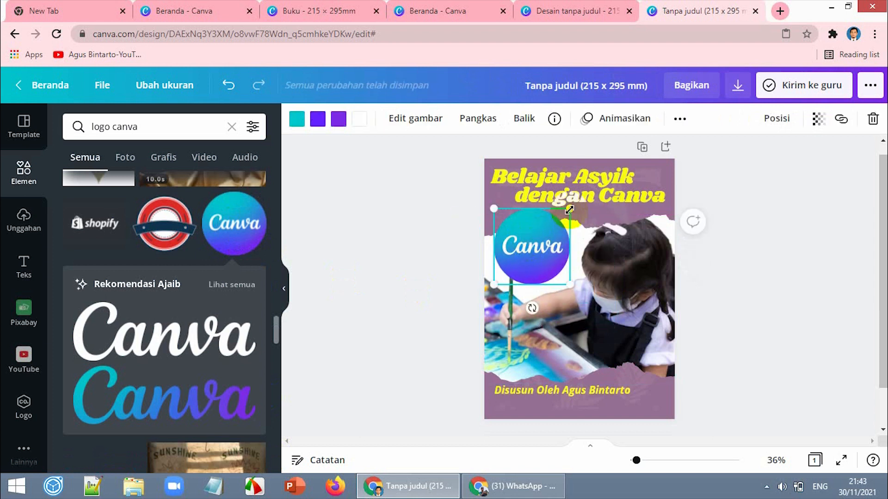
drag(569, 209, 526, 239)
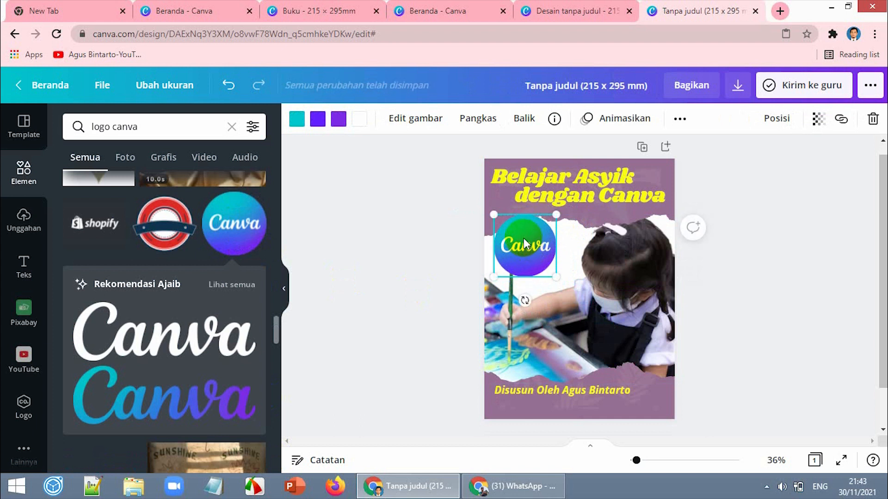
click(741, 225)
Step: Try setting the Canva logo's transparency to 62 and restore it to full opacity
click(518, 235)
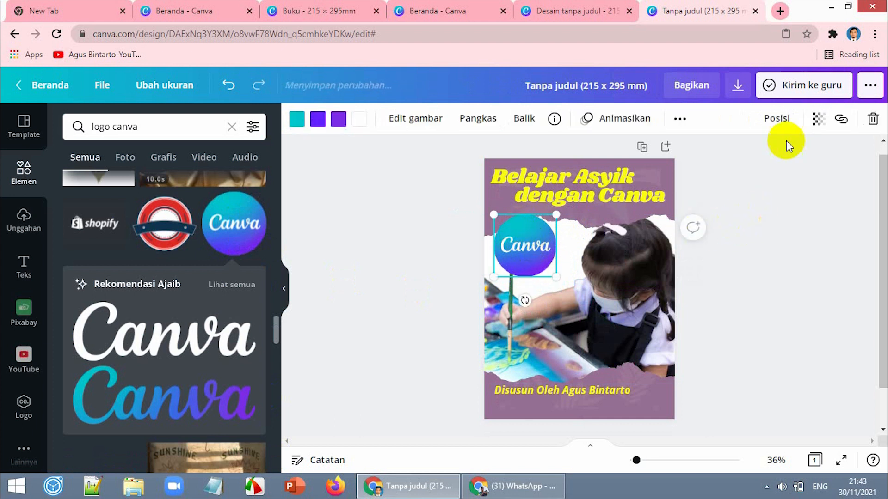
click(821, 121)
drag(775, 159, 732, 160)
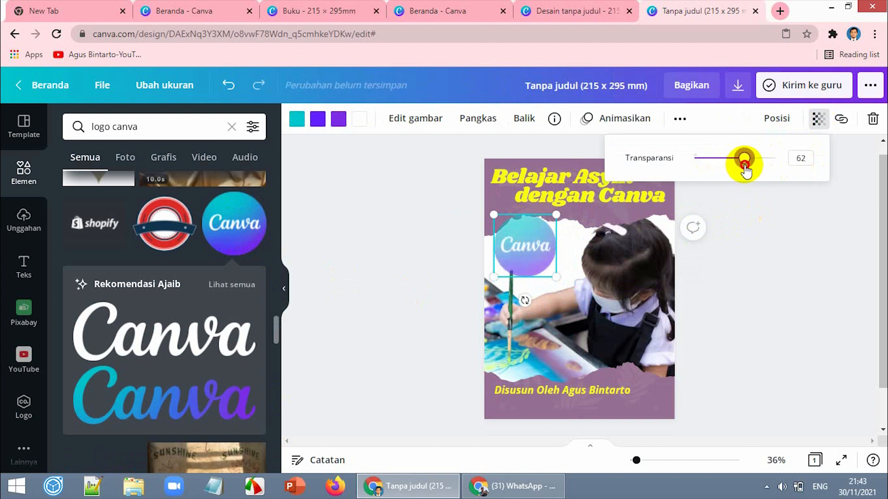
click(800, 222)
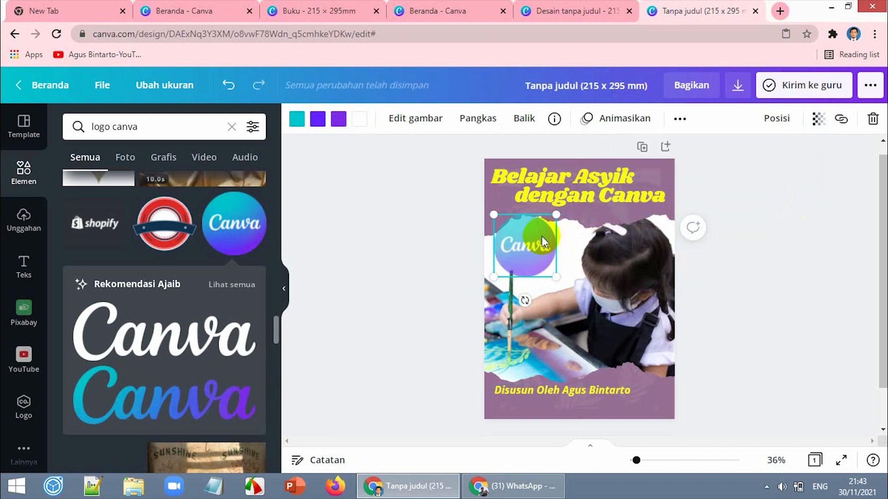
click(815, 123)
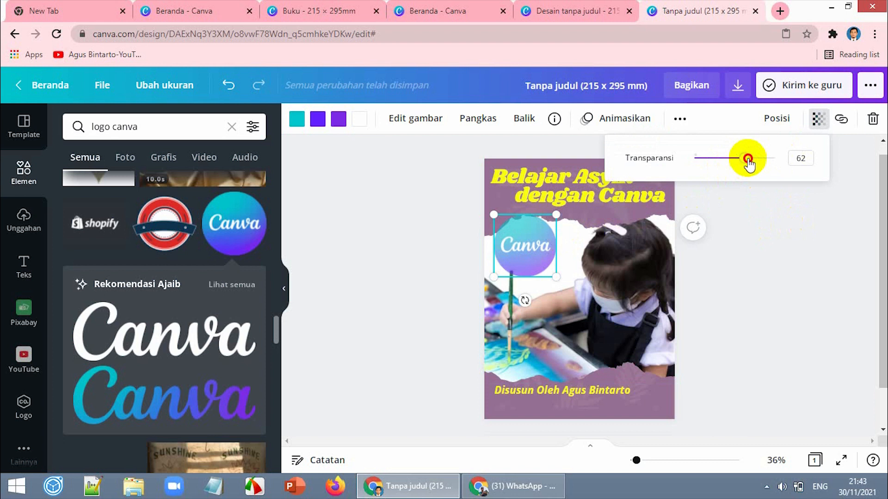
drag(748, 160, 784, 174)
click(559, 238)
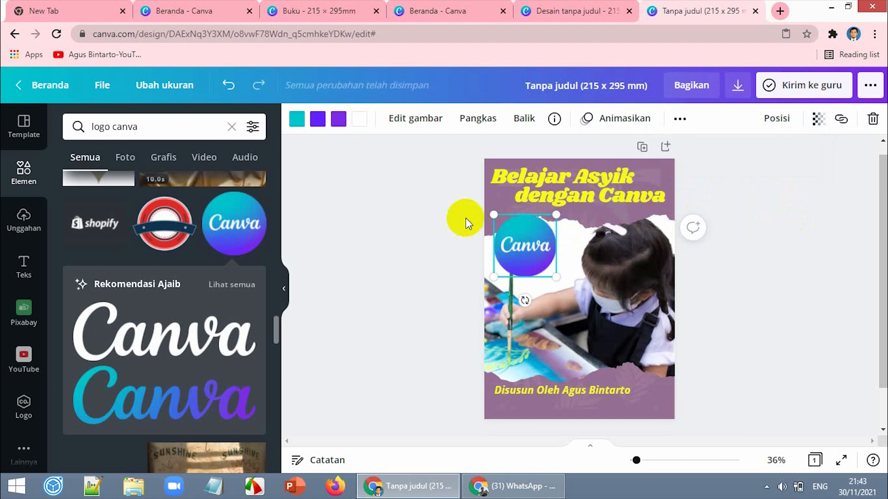
Step: Browse the image effects for the Canva logo and open the full Smartmockups collection
click(402, 127)
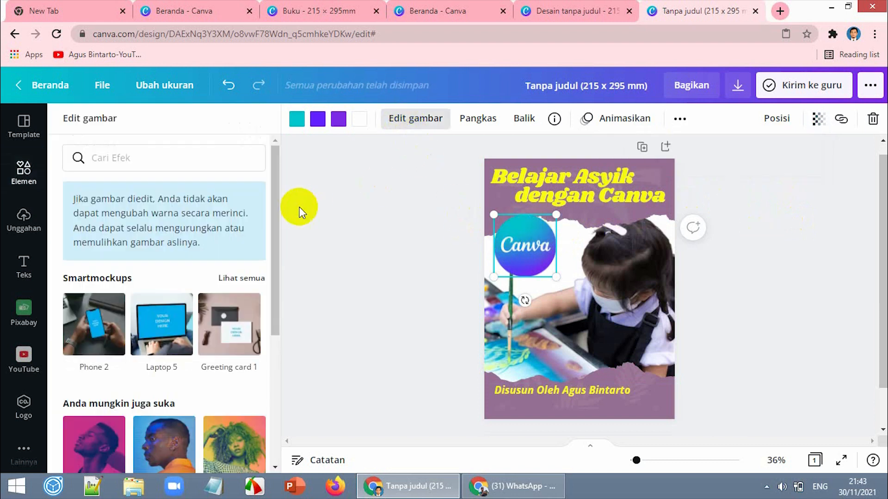
drag(276, 208, 271, 289)
scroll(236, 356, down, 2)
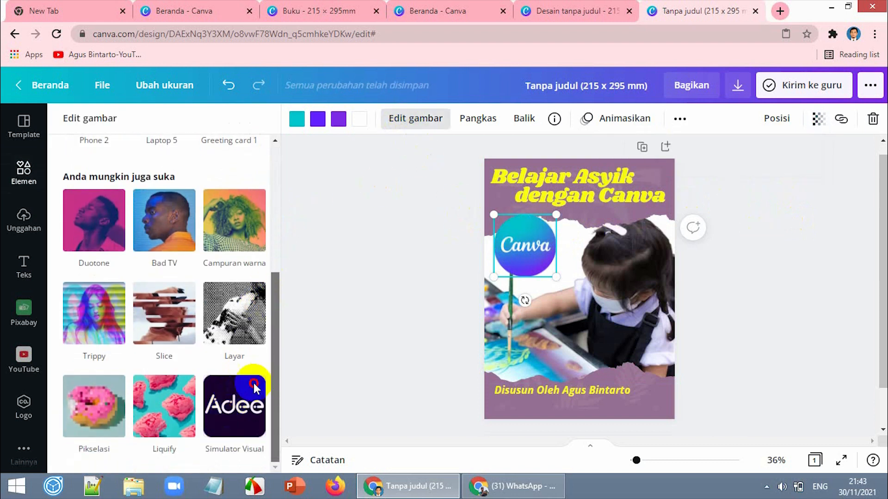
scroll(254, 204, up, 5)
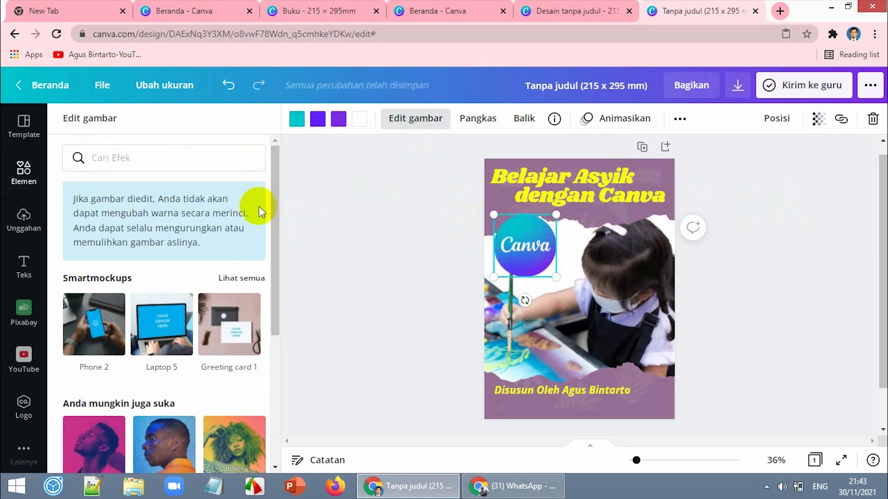
click(249, 280)
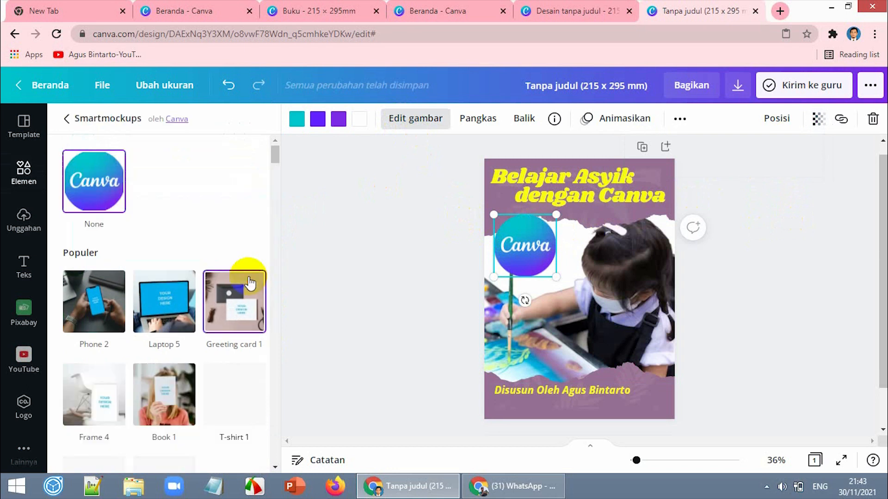
Step: Try the Business card 2 and Greeting card 6 mockups on the Canva logo
scroll(152, 195, down, 5)
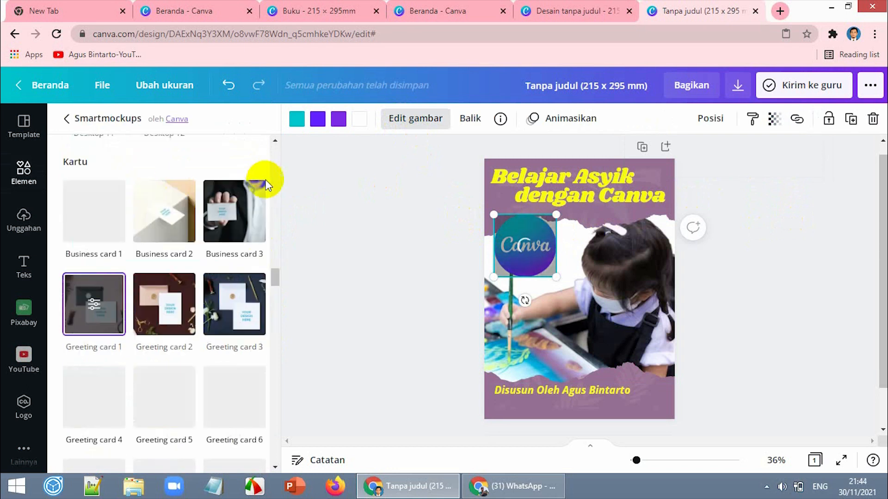
click(104, 224)
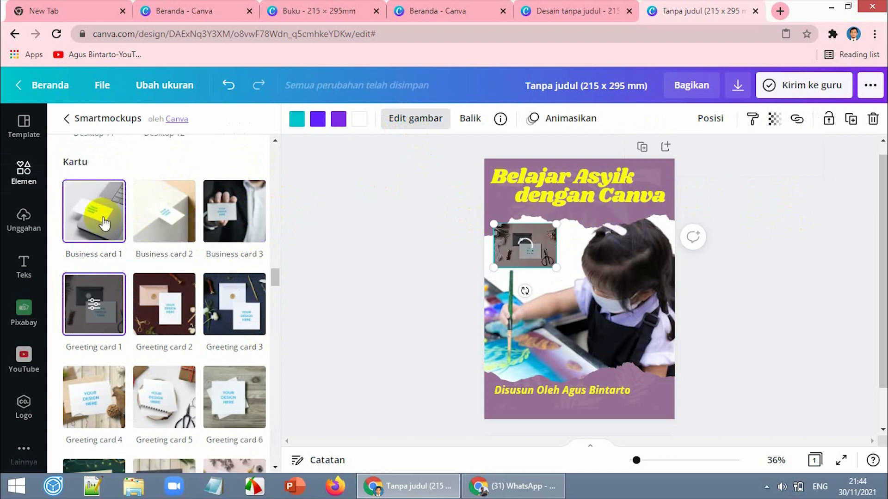
click(175, 238)
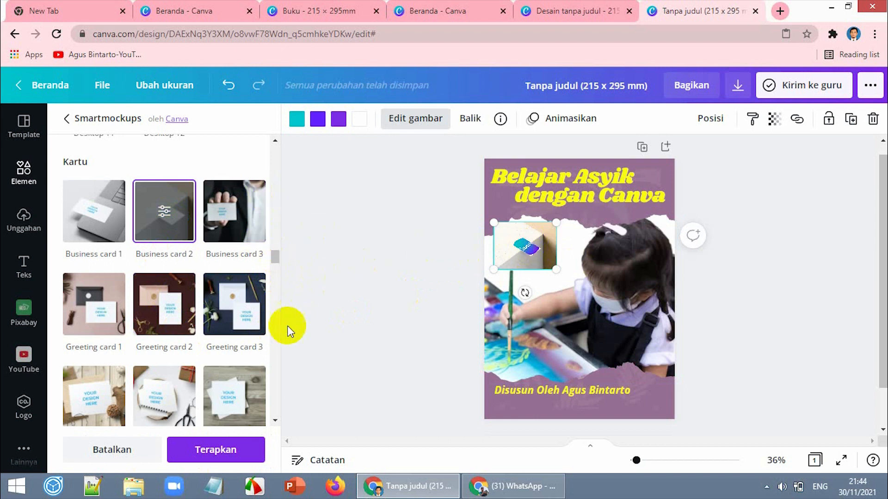
click(229, 398)
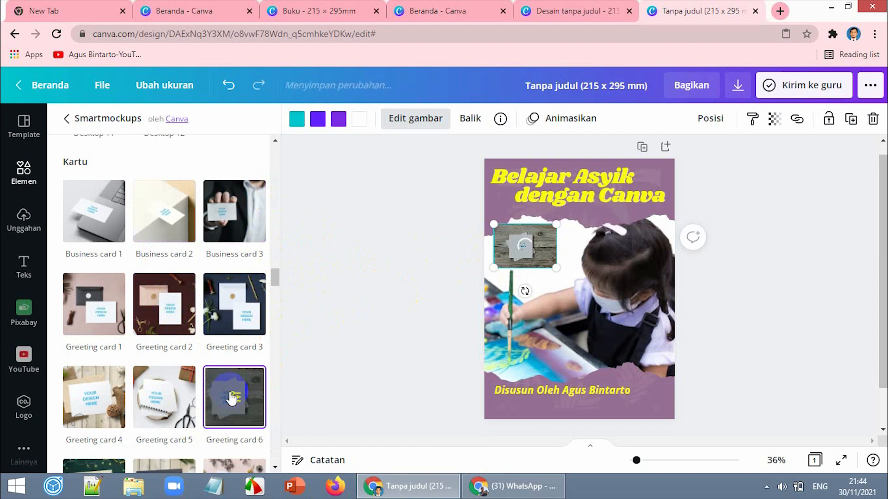
Step: Apply the Laptop 1 mockup to the Canva logo, enlarge it to nearly the page width and move it partly off the page
drag(279, 274, 289, 230)
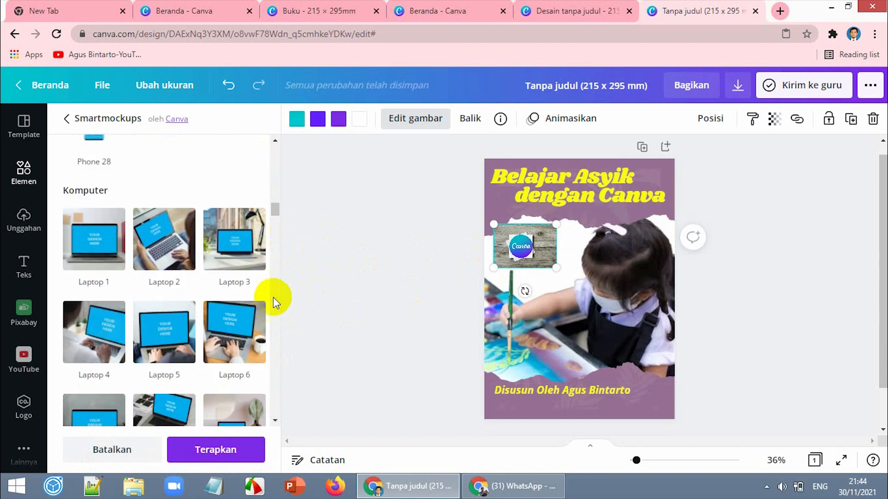
click(91, 260)
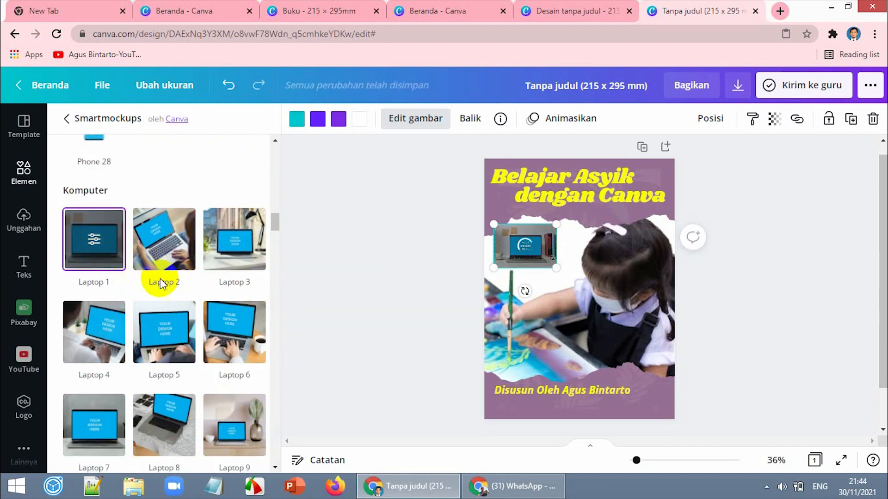
click(95, 244)
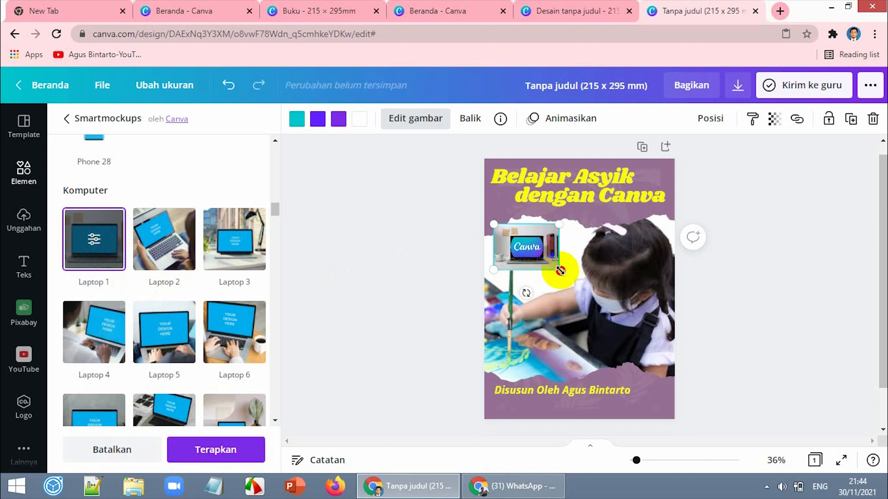
drag(556, 268, 665, 370)
drag(576, 295, 576, 239)
drag(588, 272, 459, 272)
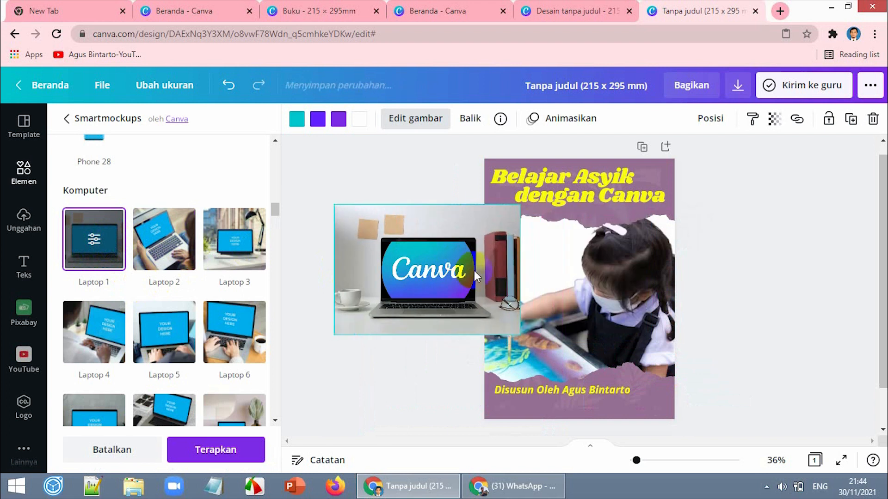
Step: Delete the schoolgirl photo from the torn-paper frame
click(619, 285)
key(Delete)
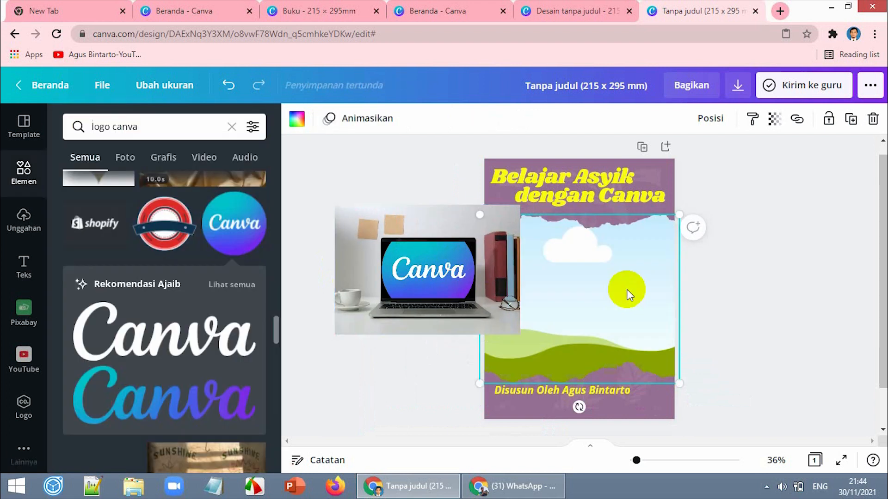
Step: Try to move the laptop mockup together with the other selected cover elements and undo the move
drag(450, 254, 567, 286)
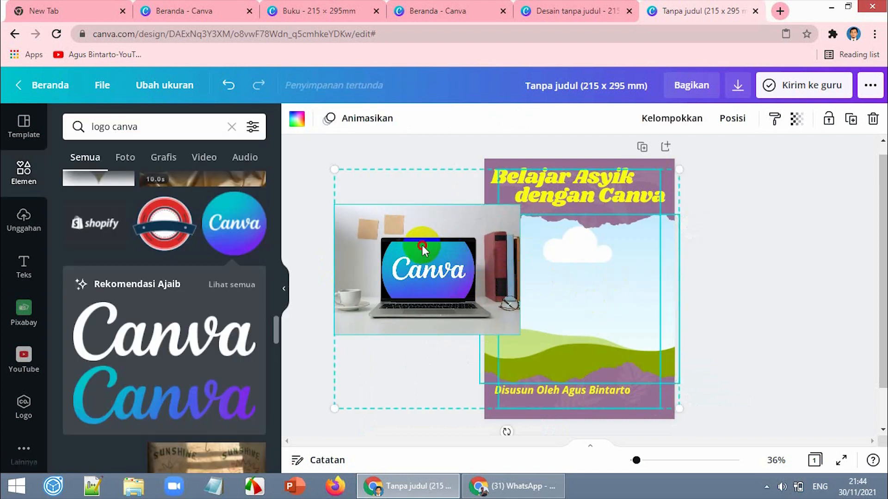
drag(421, 246, 460, 248)
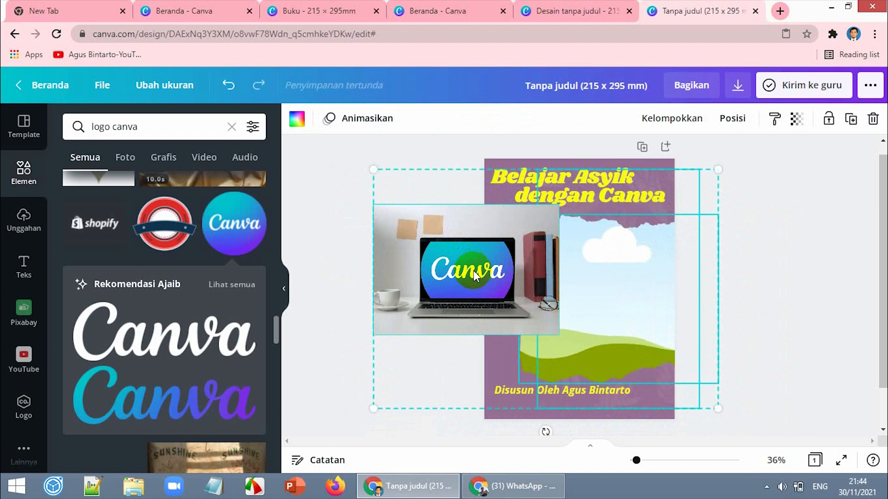
key(ctrl+z)
Step: Fill the torn-paper frame with the laptop mockup showing the Canva logo
click(784, 226)
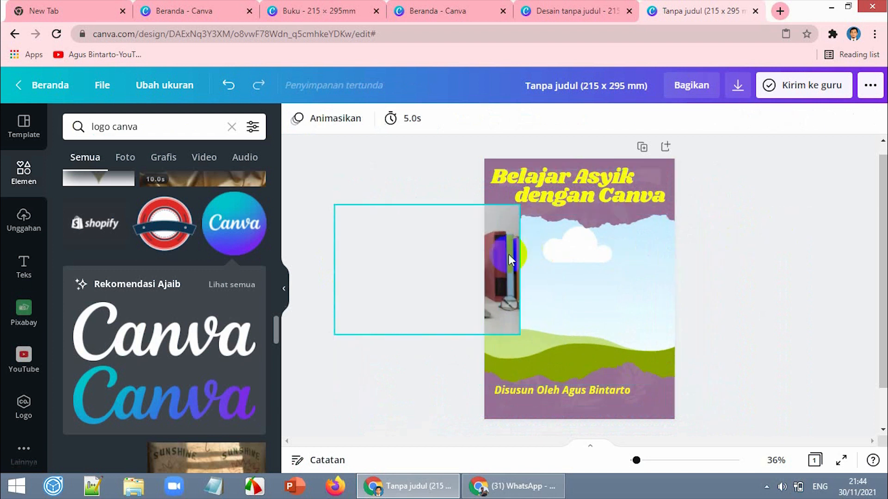
drag(498, 272, 573, 283)
click(768, 287)
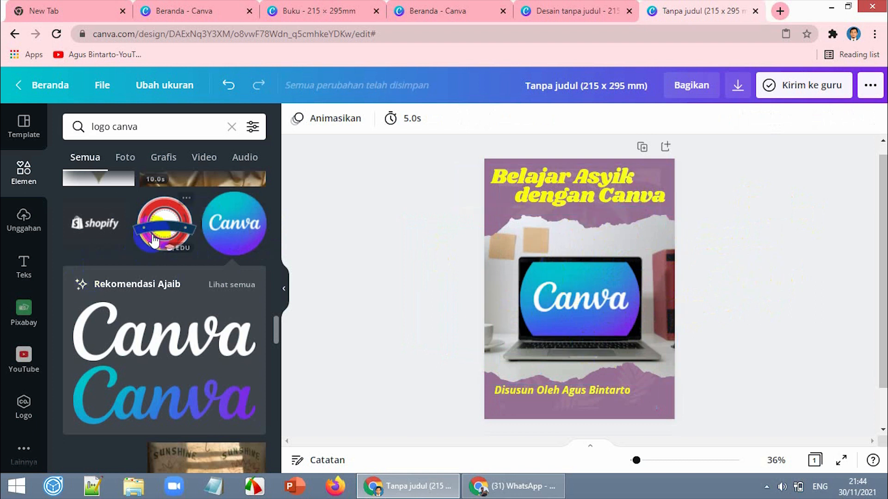
Step: Insert the "FEELIN' CUTE" font combination over the laptop picture on the cover, discarding the plain heading text
click(24, 264)
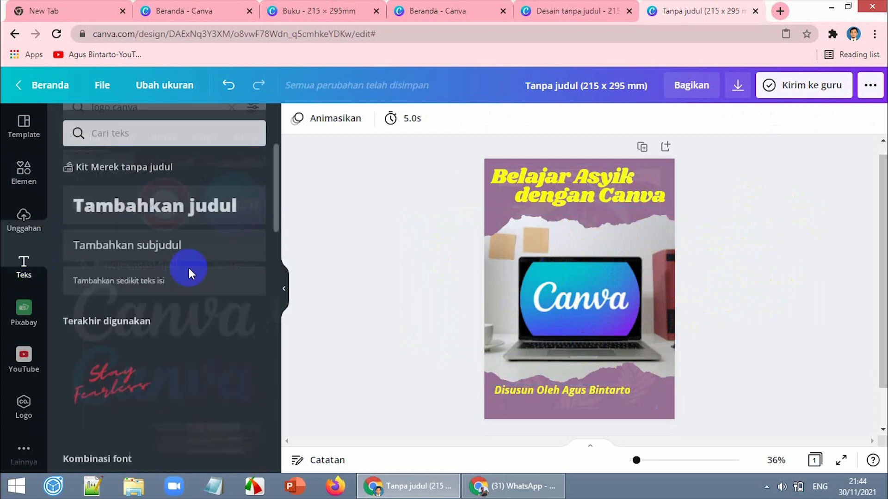
click(141, 214)
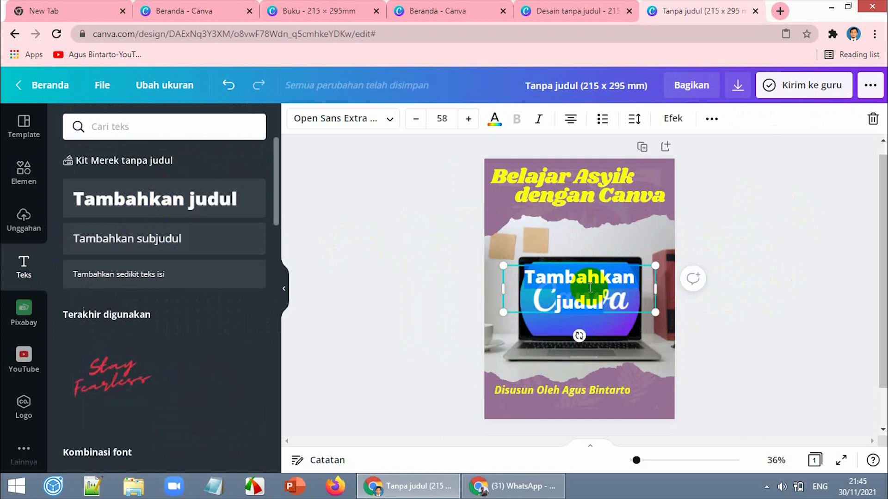
key(Delete)
drag(277, 199, 292, 288)
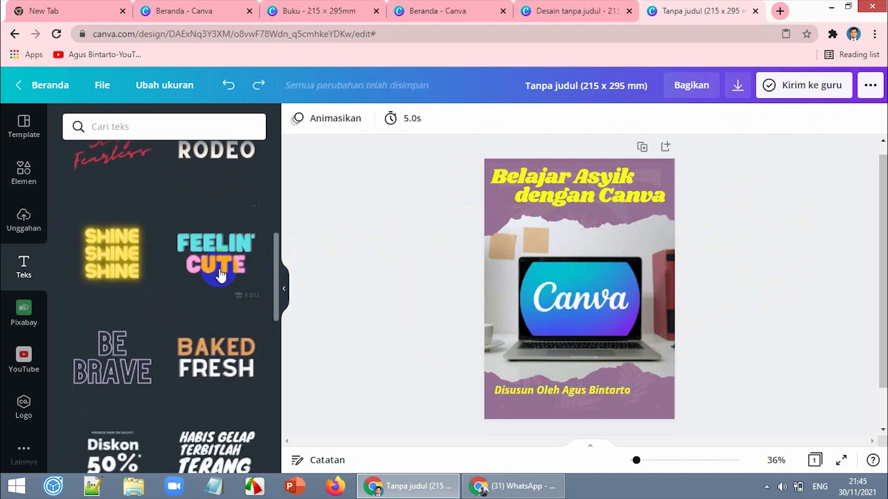
drag(219, 263, 500, 275)
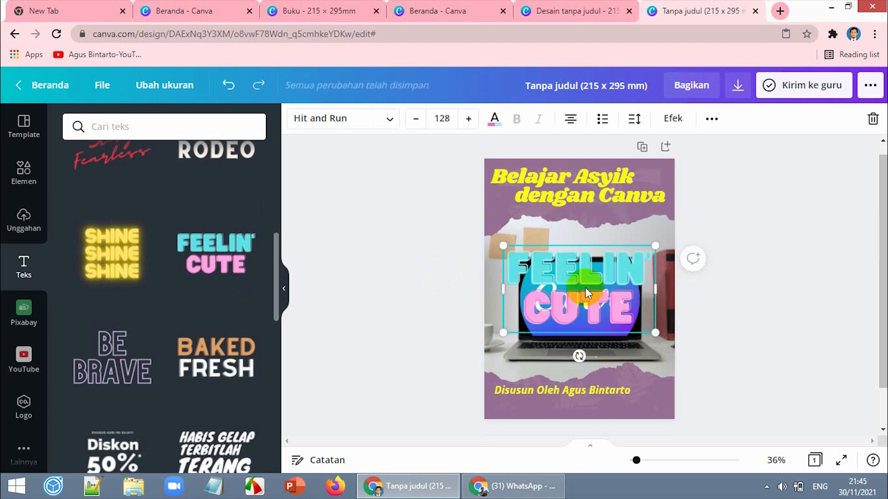
Step: Replace the "FEELIN'" line of the inserted font combination with "1 JAM"
double_click(585, 271)
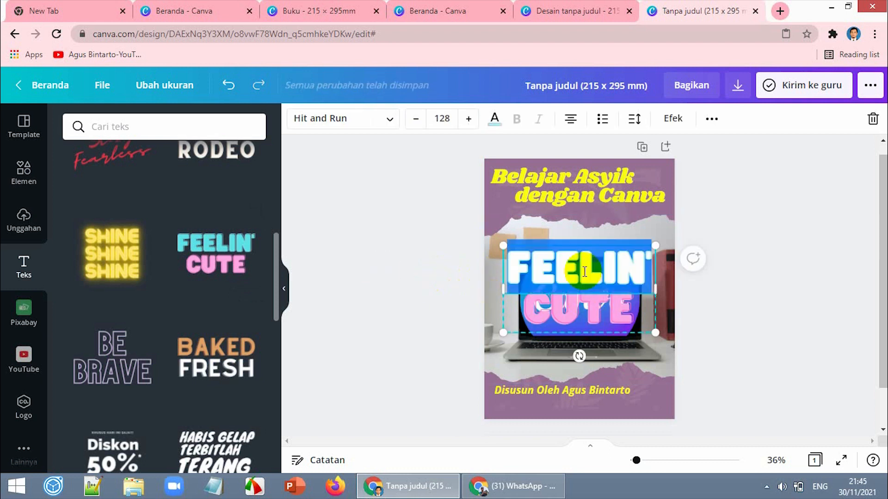
key(BackSpace)
text(1 JAM)
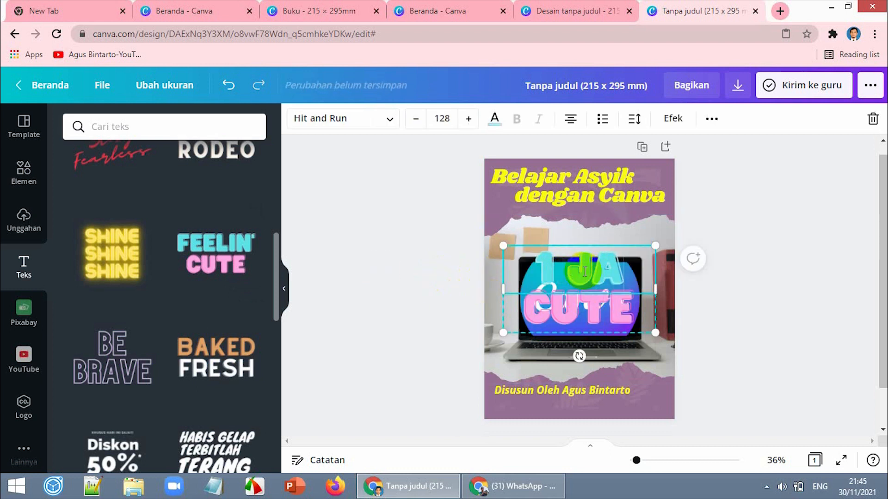
key(BackSpace)
key(BackSpace)
text(AM)
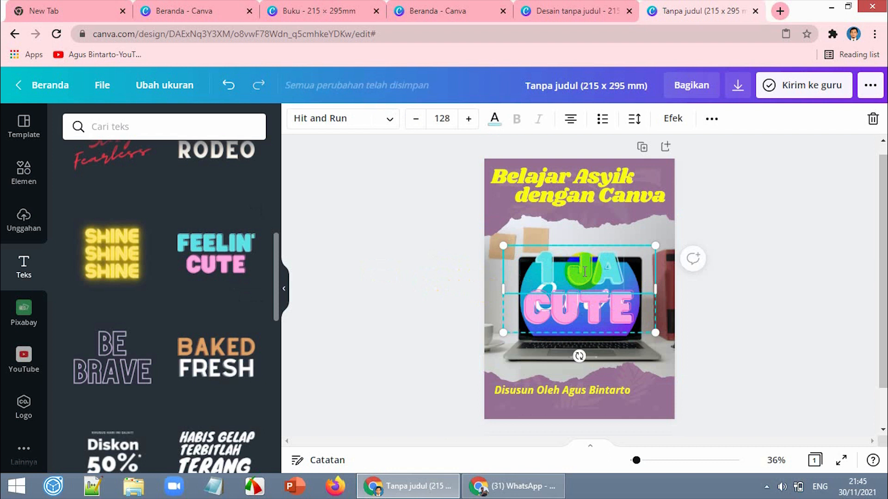
click(611, 308)
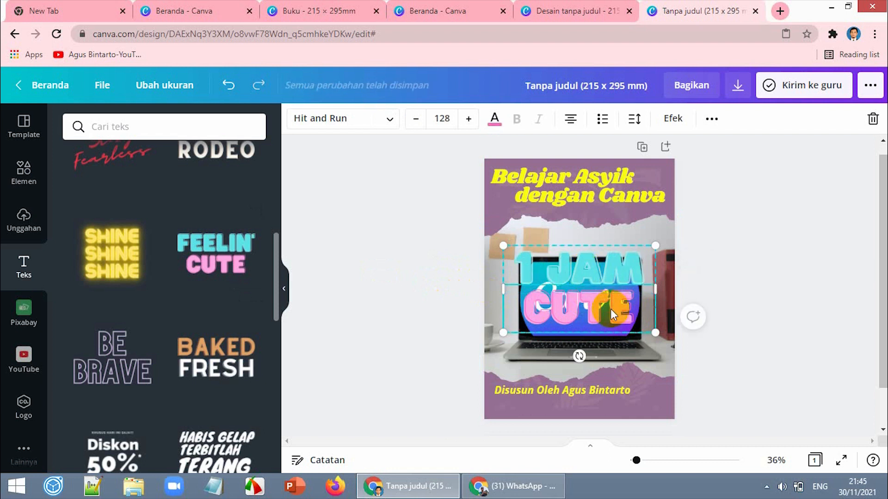
Step: Replace the whole upper line of the font combination with "CUKUP"
click(601, 268)
double_click(601, 268)
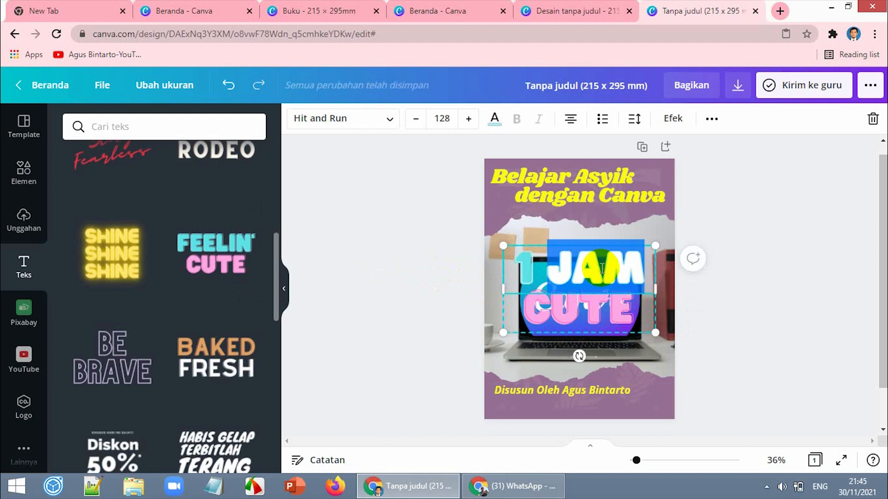
key(ctrl+a)
text(CU)
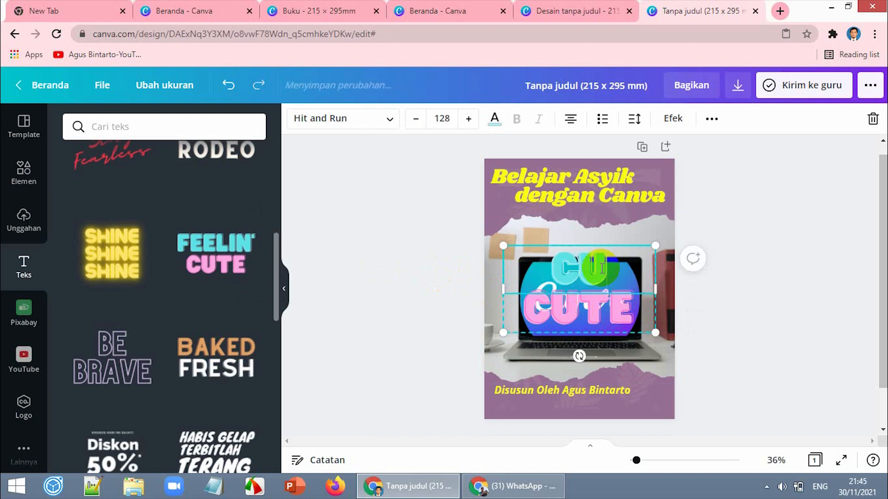
text(KUP)
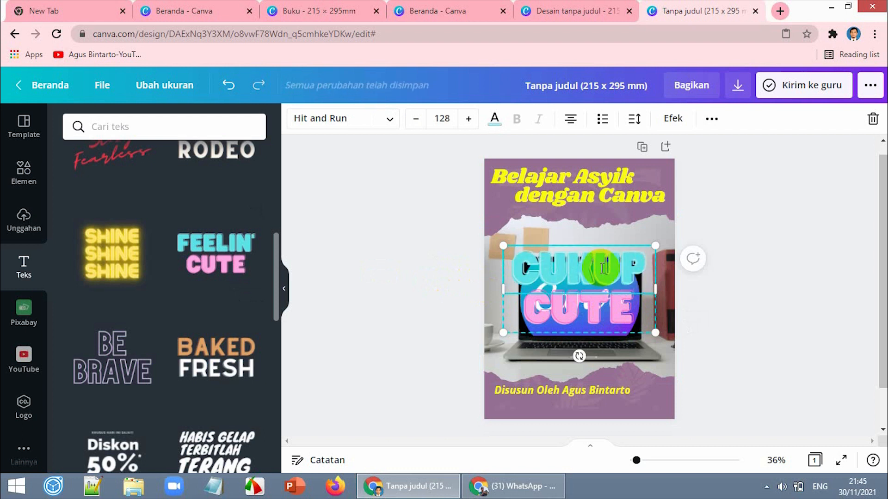
Step: Replace the "CUTE" line of the font combination with "10 MENIT"
click(592, 313)
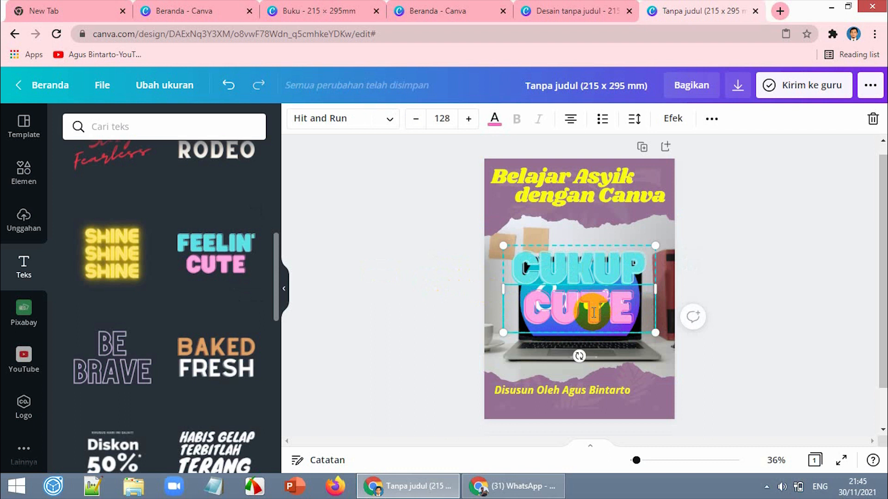
double_click(593, 313)
text(10M)
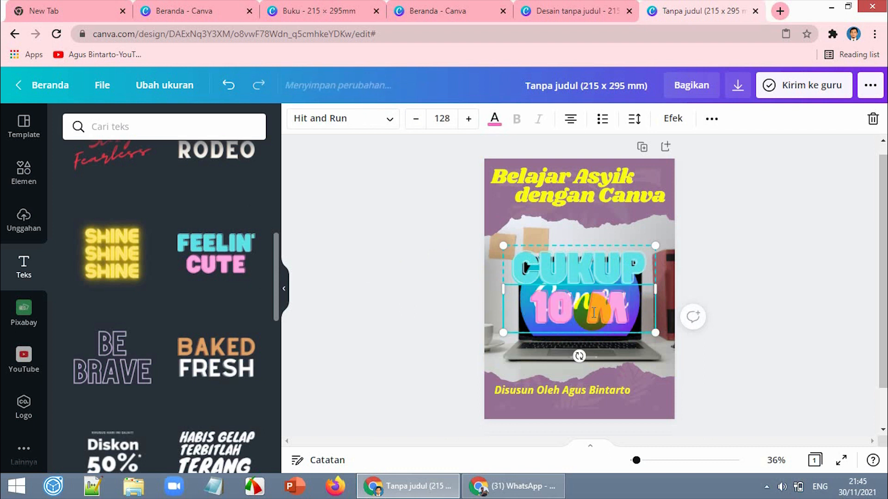
key(Return)
text(MENIT)
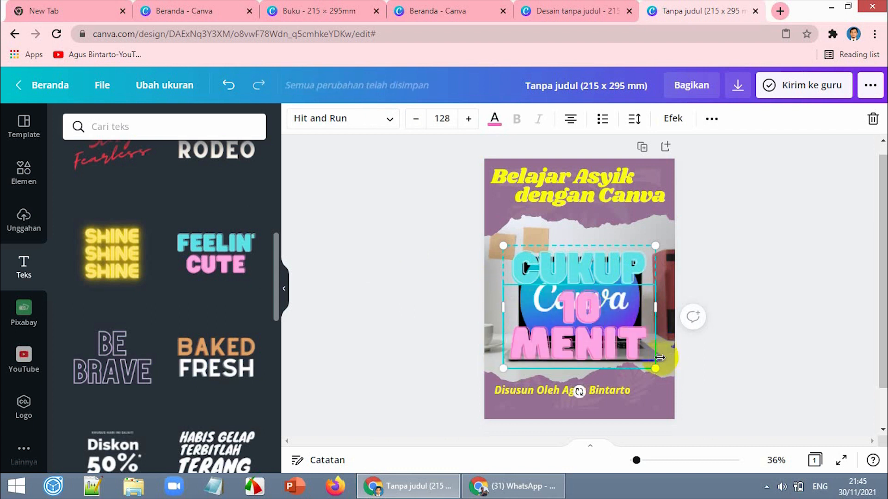
Step: Shrink the CUKUP 10 MENIT text to size 69.2 and place it over the laptop keyboard with "10 MENIT" on one line
drag(657, 369, 586, 313)
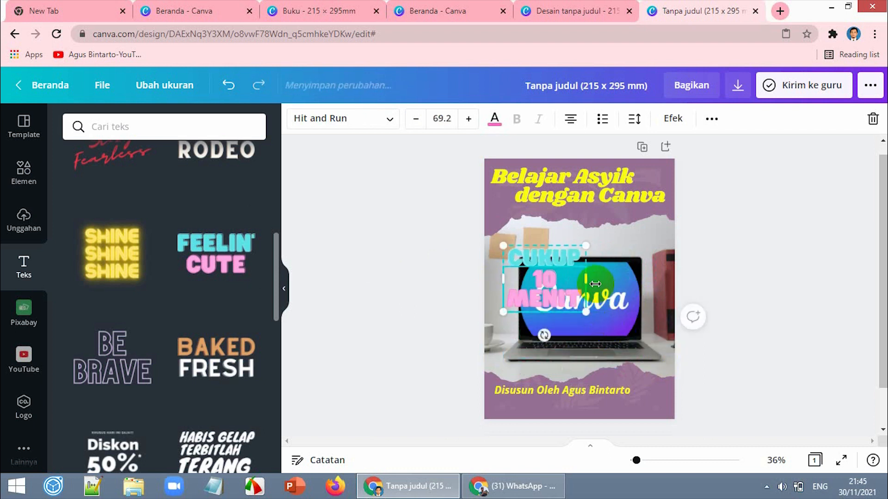
drag(588, 280, 565, 334)
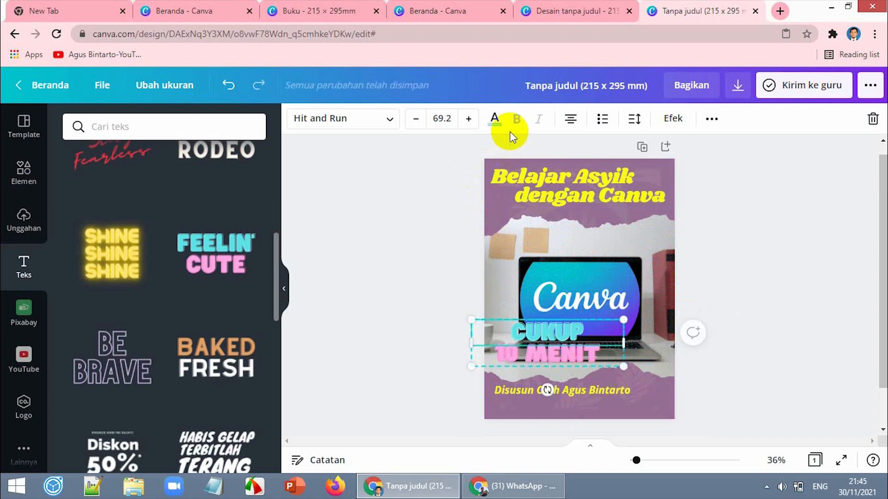
Step: Set the text colour of the CUKUP line to the document's yellow and delete the stray RODEO text
click(497, 120)
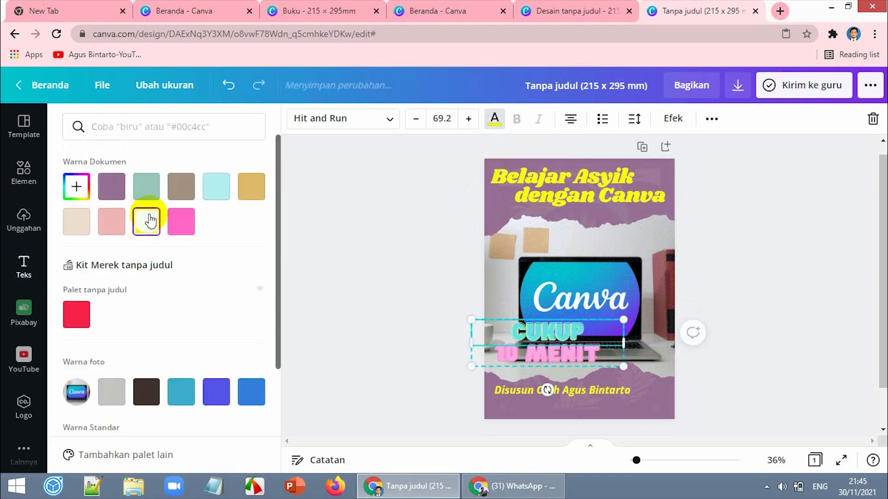
click(712, 339)
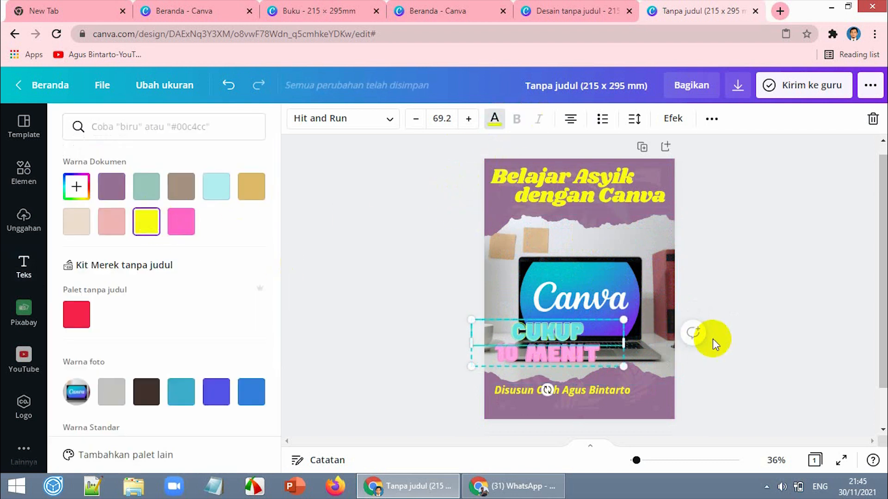
click(586, 359)
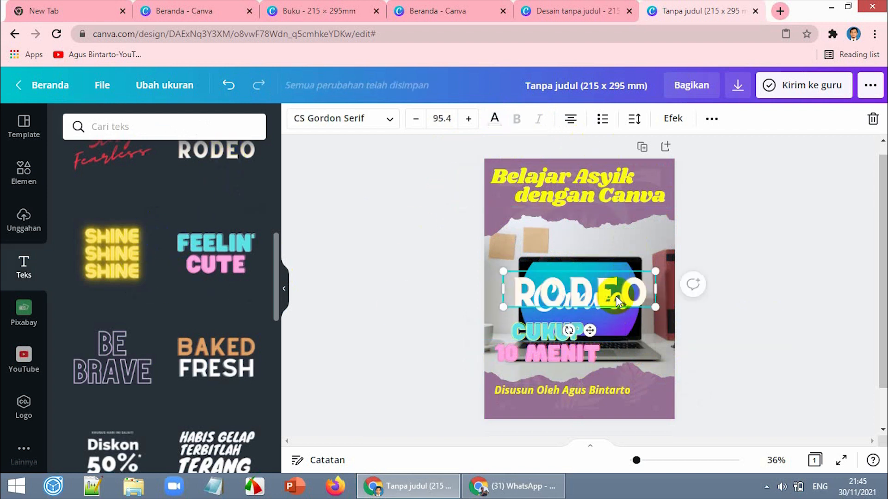
key(Delete)
Step: Set the font of the 10 MENIT line to Quicksand and move the text block towards the page's right edge
click(570, 349)
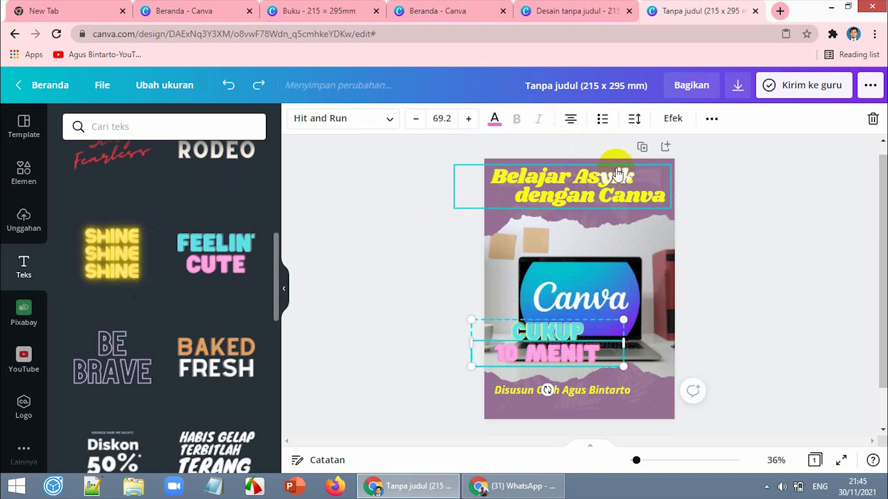
click(392, 121)
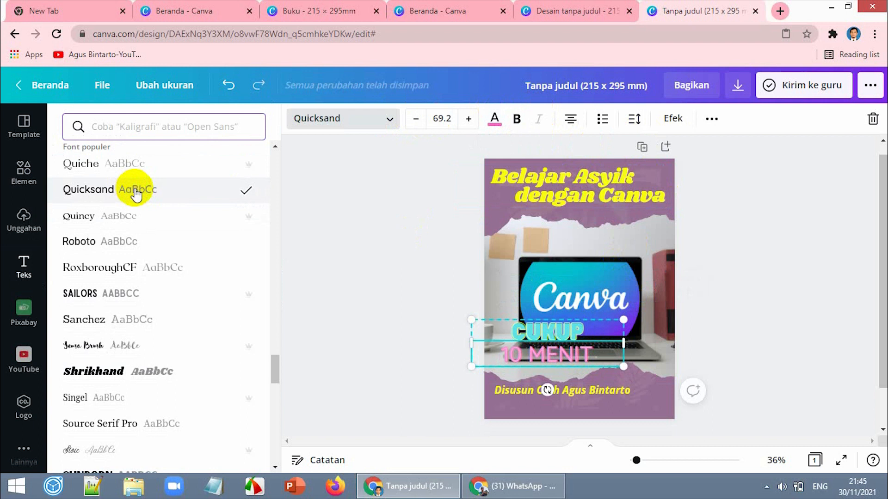
drag(575, 328, 557, 355)
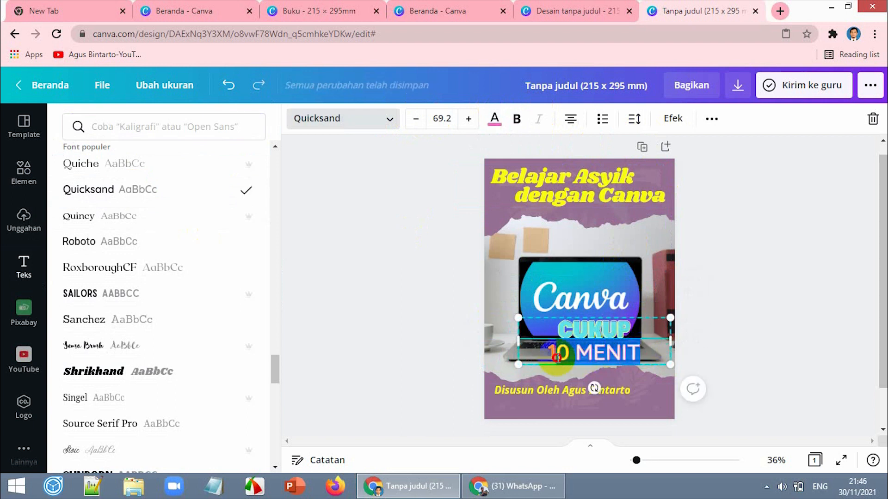
Step: Remove the Splice effect from the 10 MENIT line and colour its text yellow
click(494, 119)
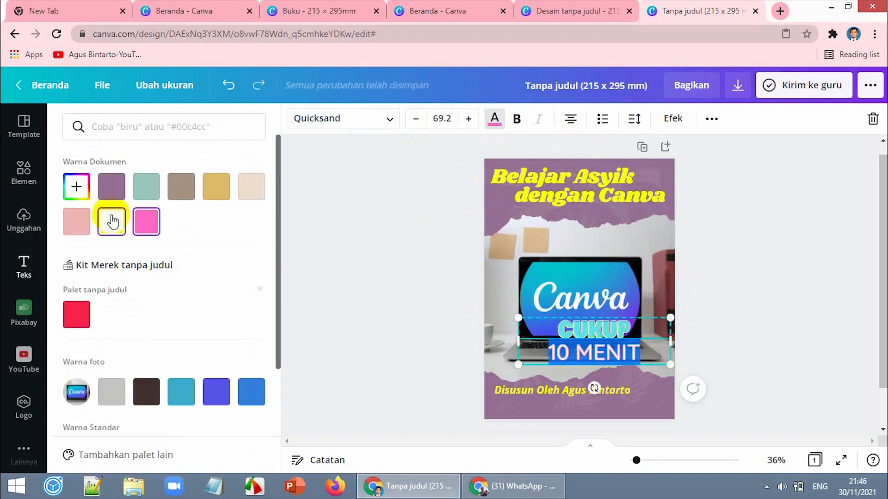
click(88, 318)
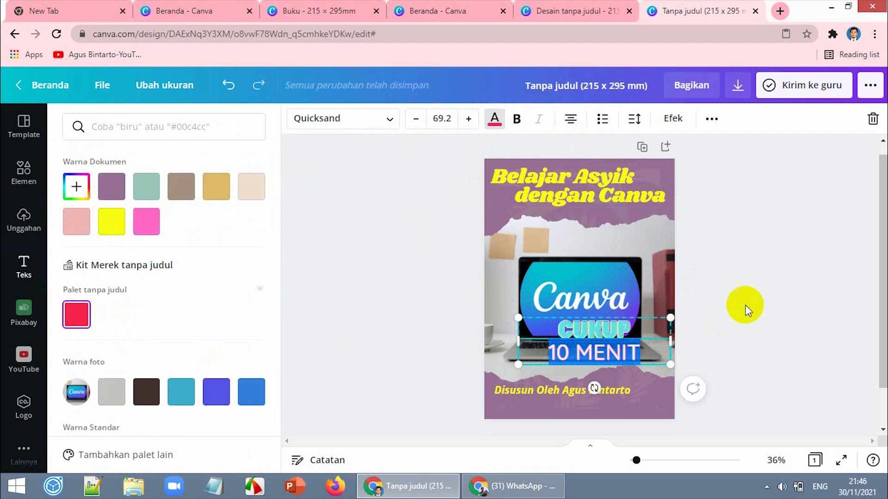
click(674, 117)
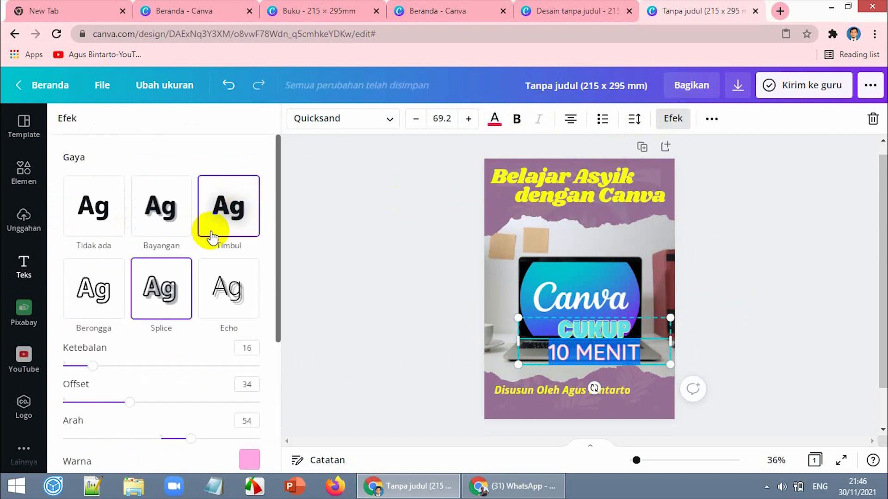
click(93, 206)
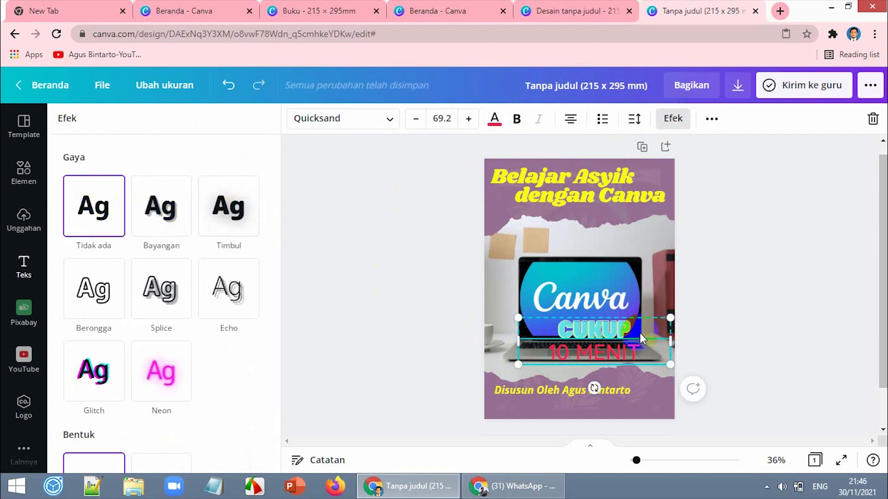
click(494, 120)
click(146, 221)
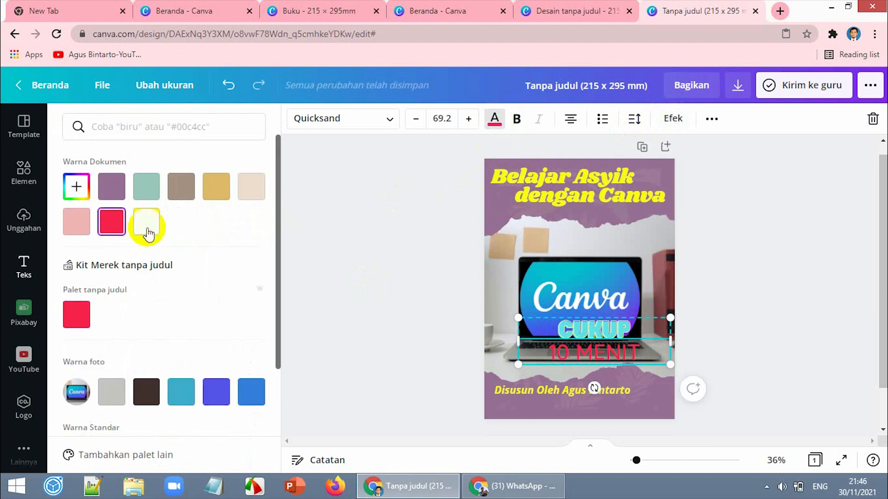
Step: Remove the Splice effect from the CUKUP line by setting its text style to Tidak ada
click(610, 330)
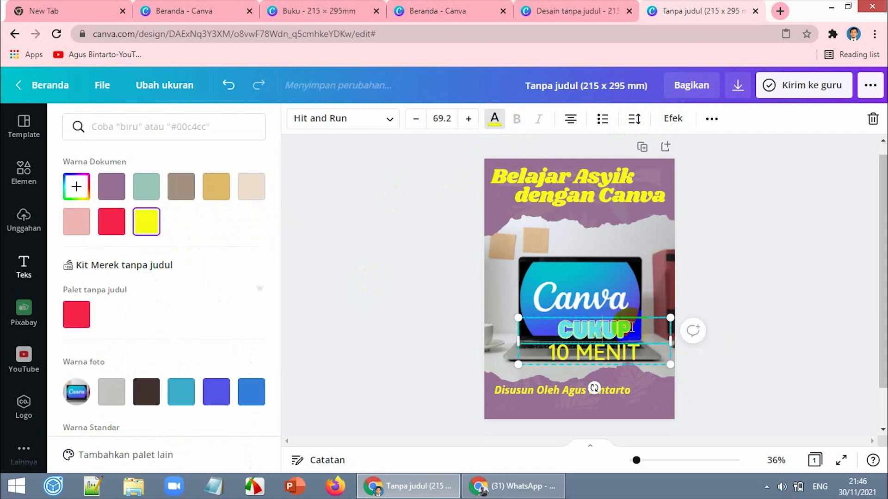
drag(638, 324, 556, 329)
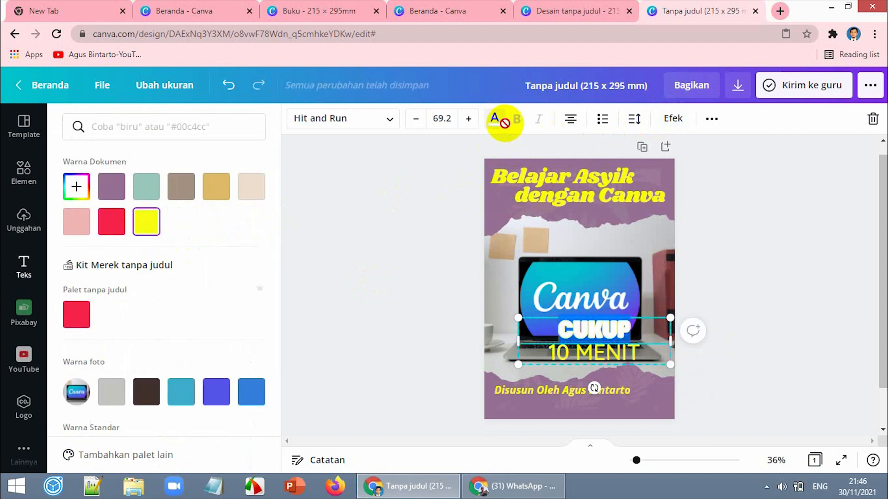
click(673, 119)
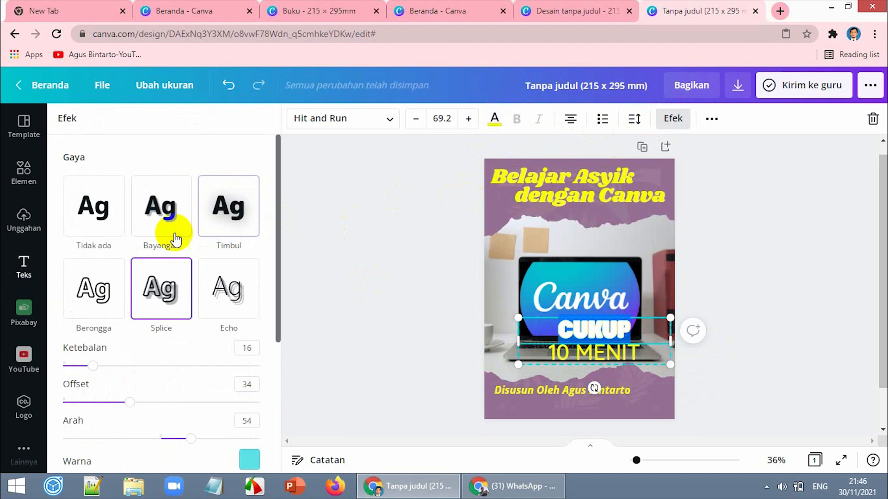
click(102, 210)
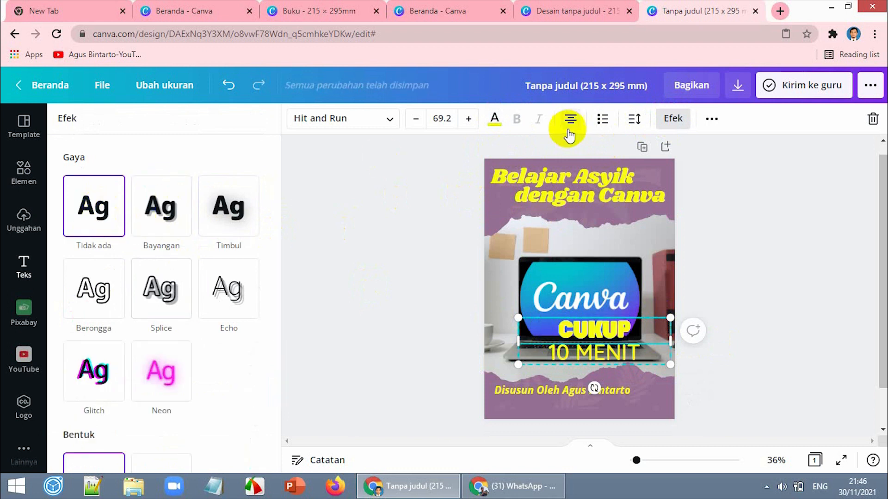
click(501, 124)
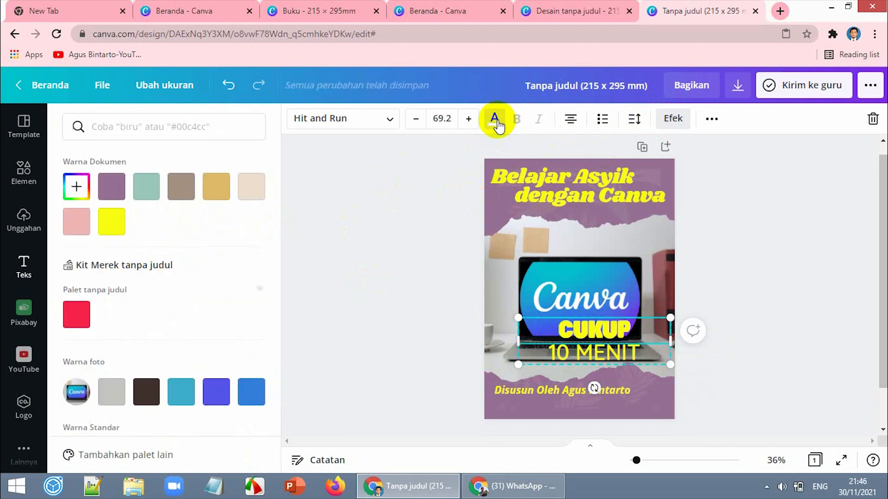
Step: Left-align the CUKUP line and move the CUKUP 10 MENIT text block slightly further right on the cover
double_click(621, 334)
click(560, 332)
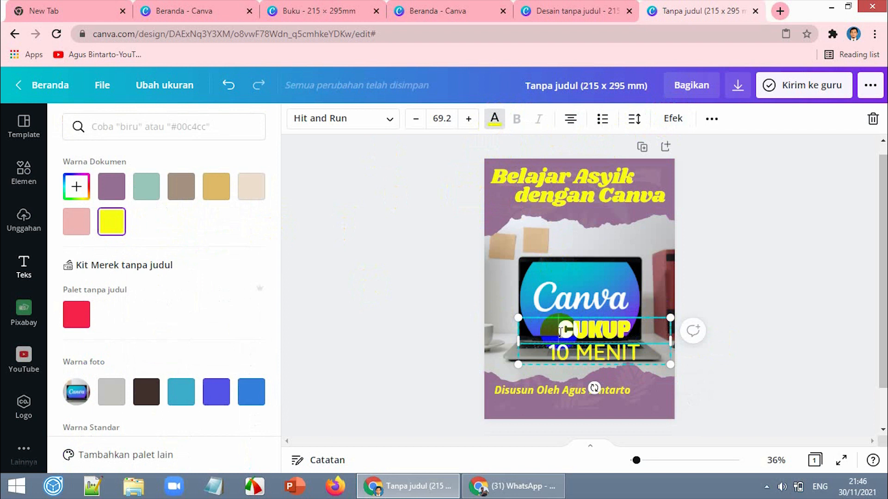
click(569, 121)
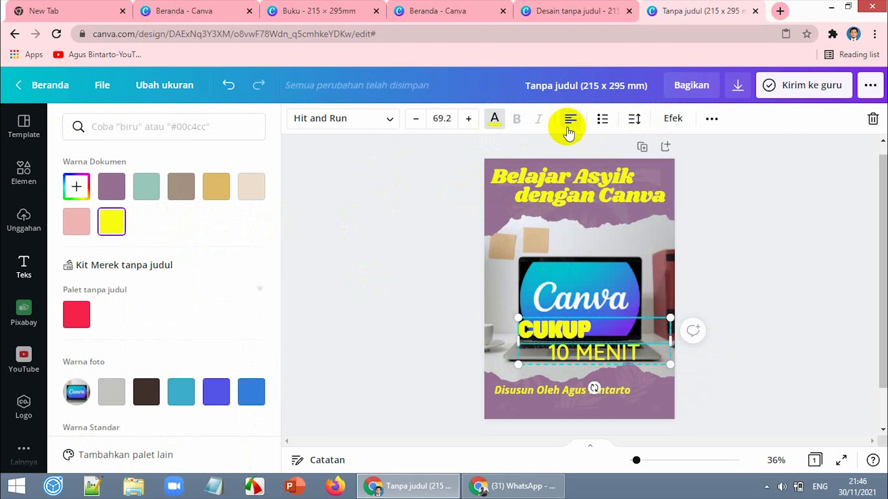
click(767, 309)
drag(631, 351, 652, 352)
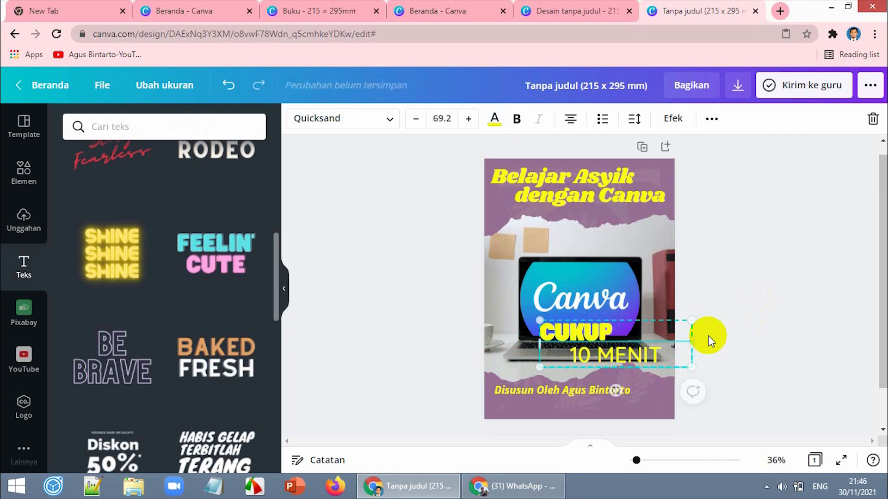
Step: Deselect the CUKUP 10 MENIT text and add a second page below the cover
click(745, 320)
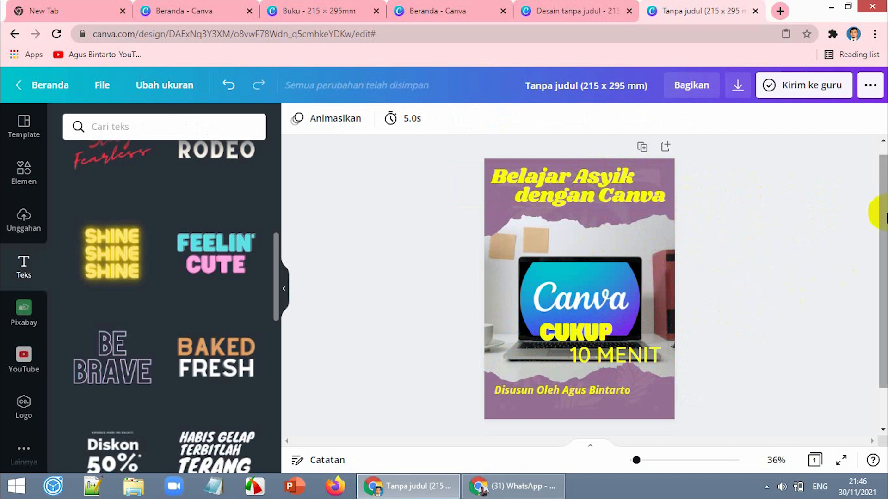
drag(883, 214, 883, 249)
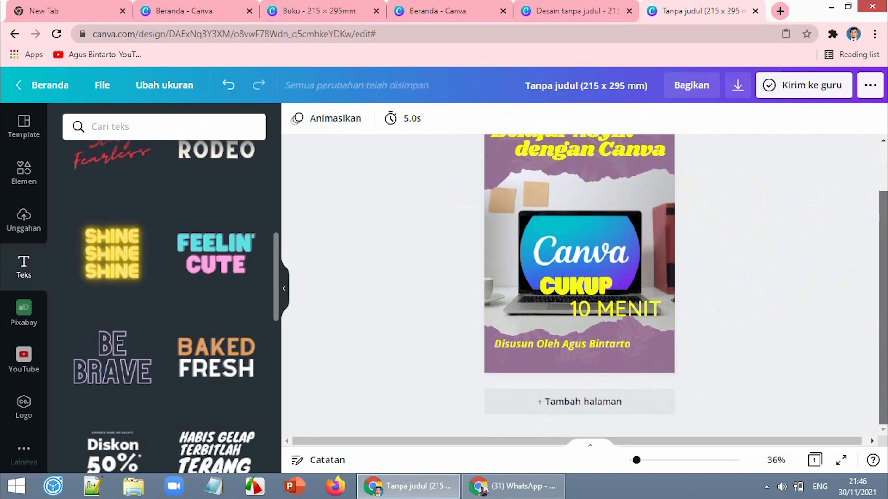
click(611, 401)
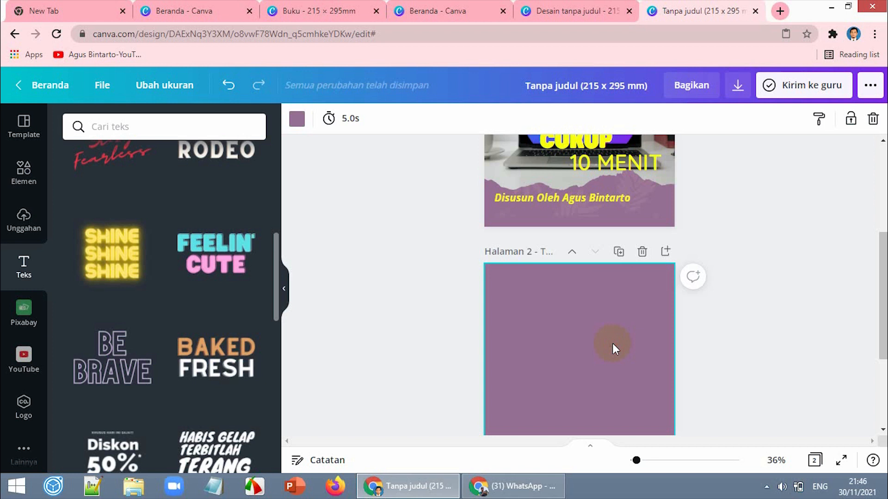
Step: Change the background colour of page 2 to white (#FFFFFF)
click(297, 119)
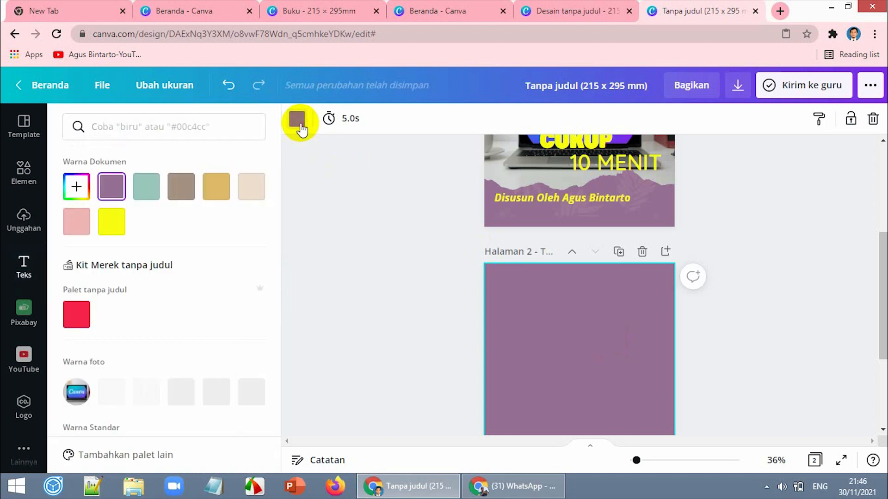
click(74, 186)
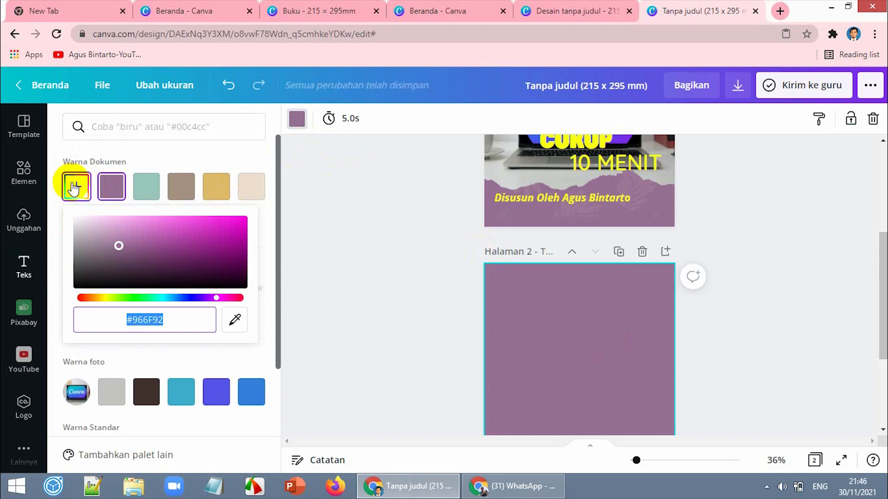
drag(116, 246, 66, 207)
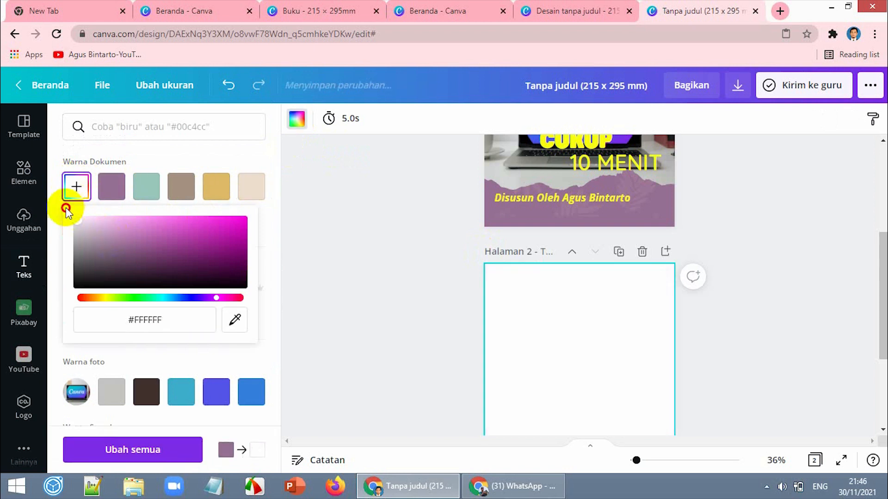
click(368, 308)
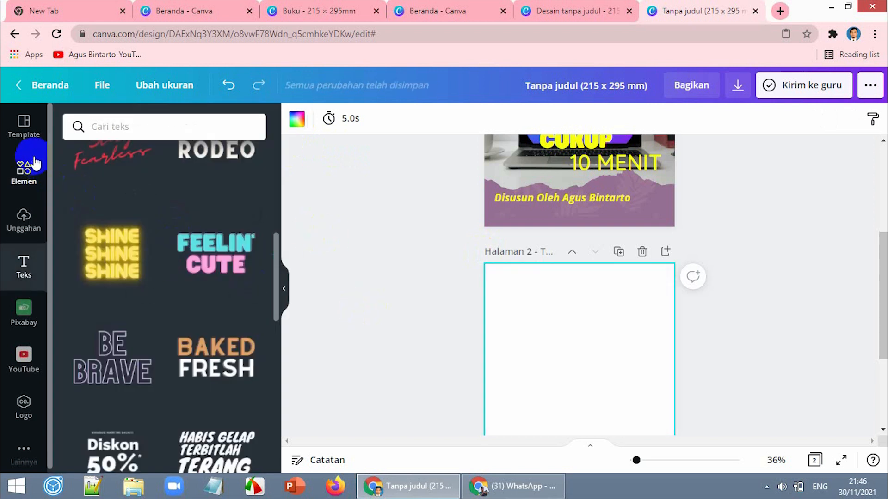
Step: Apply the template with a pink stationery border and blank white sheet to page 2
click(23, 126)
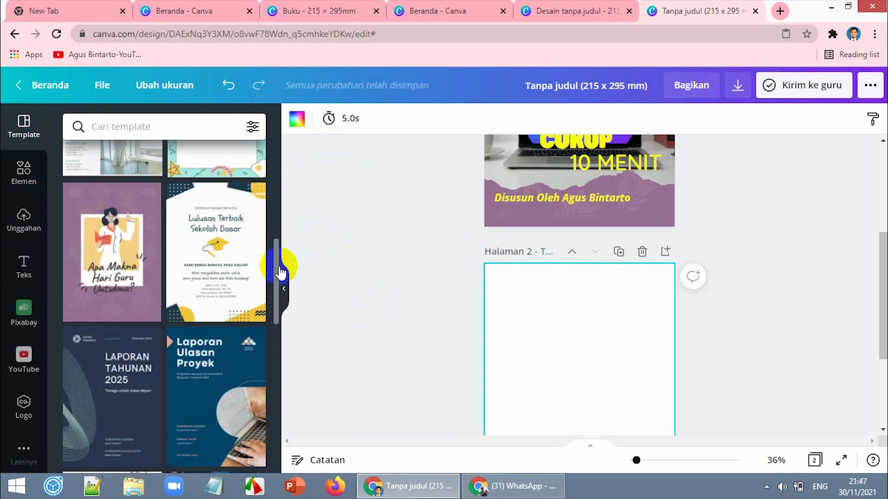
drag(280, 273, 292, 426)
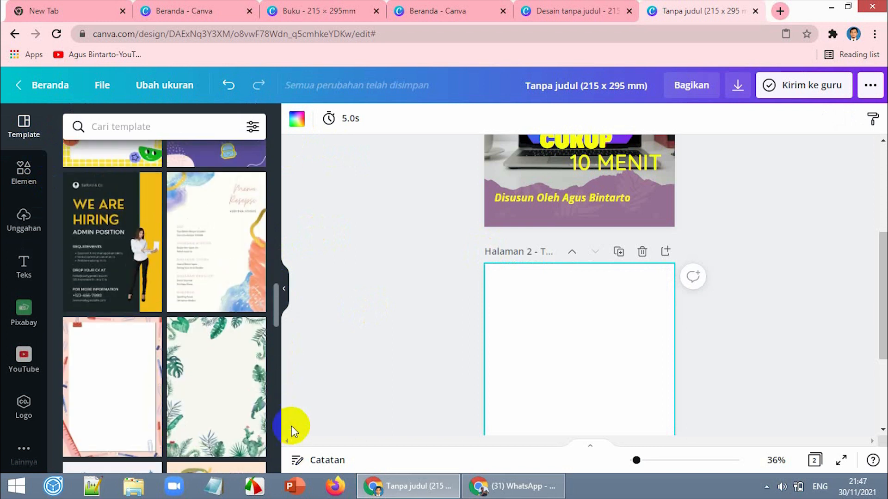
click(97, 382)
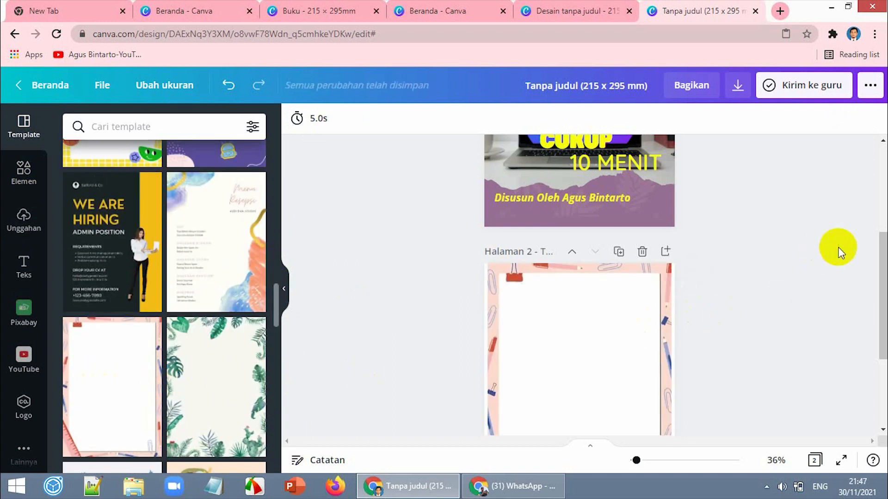
drag(878, 264, 874, 301)
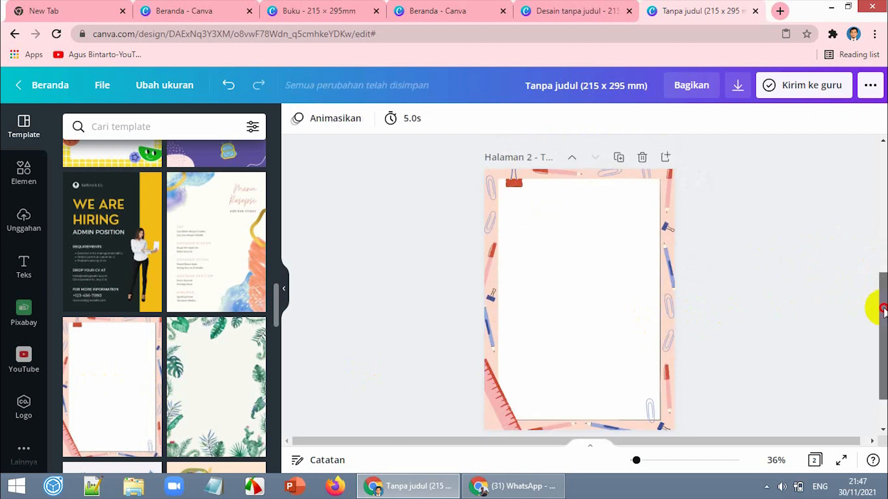
Step: Add a subheading near the top of page 2 reading "Memulai canva dengan akun belajar.id", "Anda unya akun belajar id ?" and "Lanjutkan langkah berikut"
click(25, 268)
scroll(228, 283, up, 10)
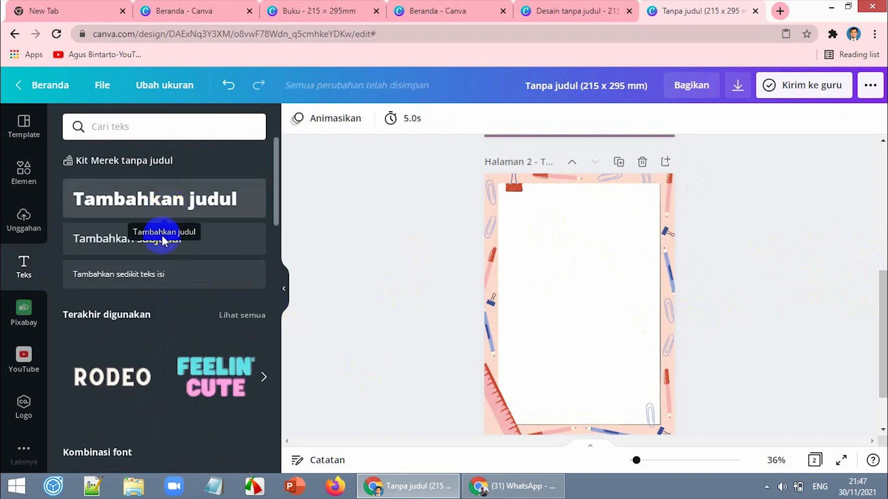
click(177, 253)
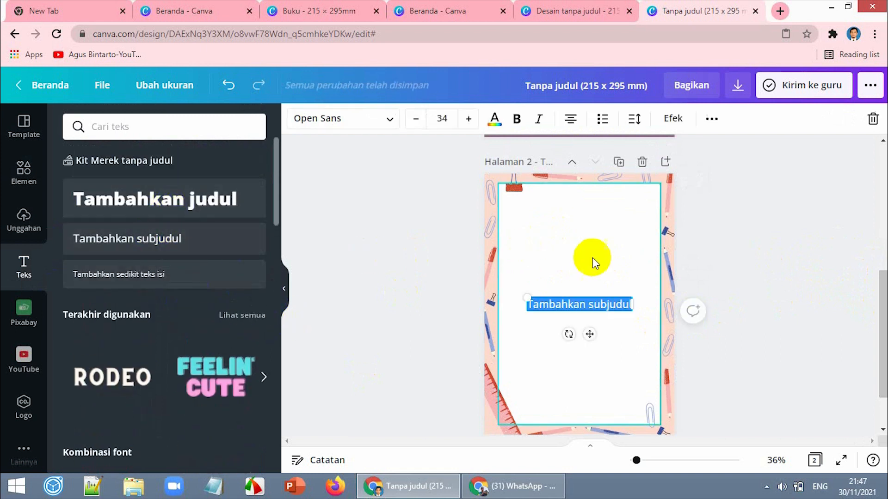
drag(535, 301, 534, 212)
click(534, 214)
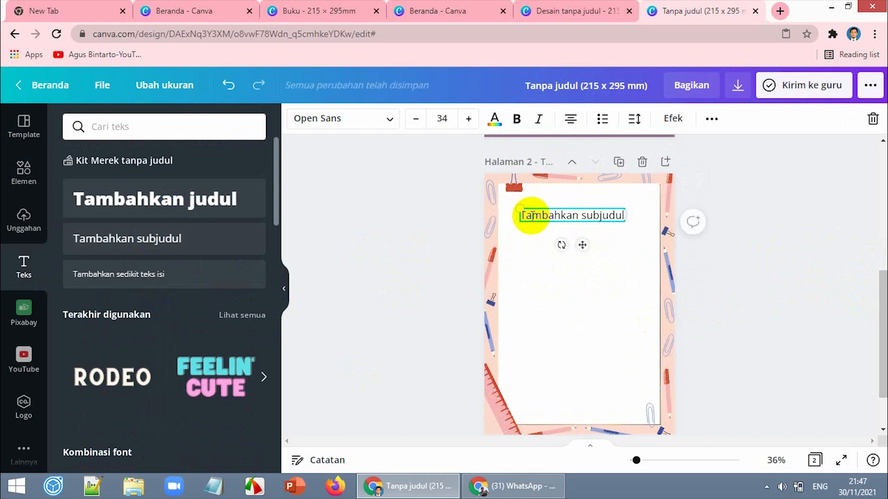
key(ctrl+a)
text(Memulai canva dengan akun belajar.id Anda unya akun belajar id ?  Lanjutkan langkah berikut)
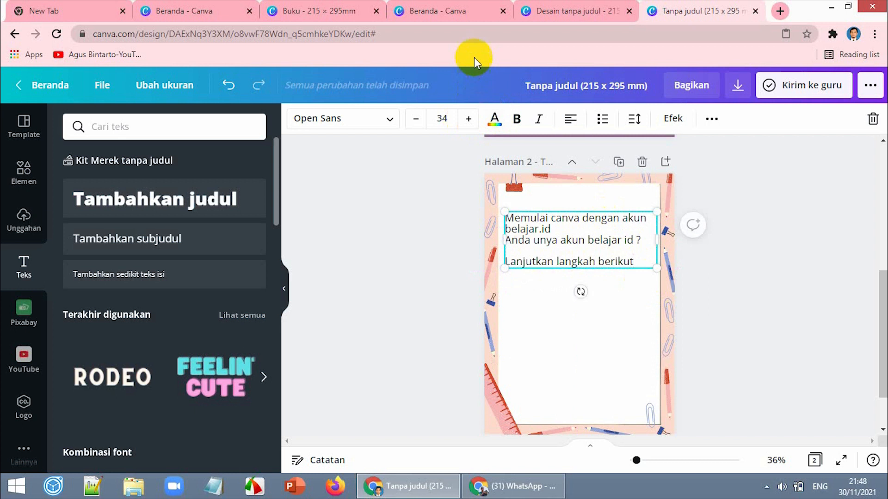
Step: Search Google for "lorem ipsum" in a new browser tab and open the lipsum.com site
click(780, 11)
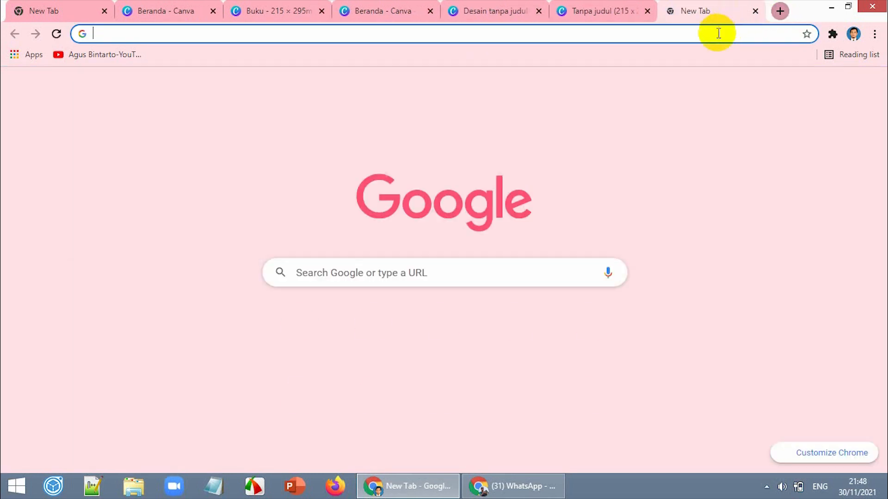
click(712, 32)
text(lo)
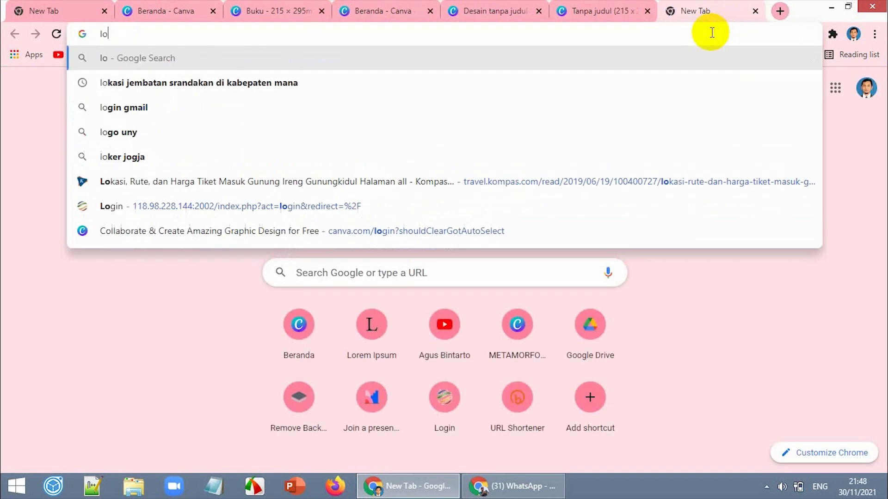
text(rem)
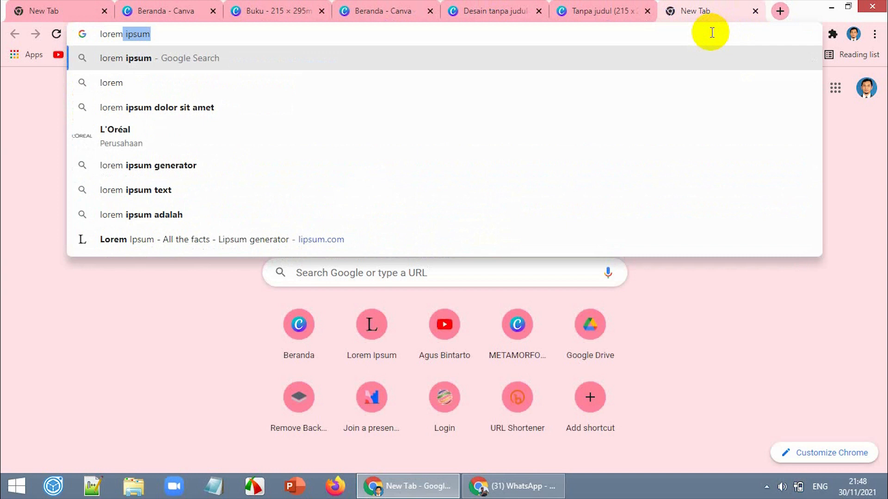
key(Return)
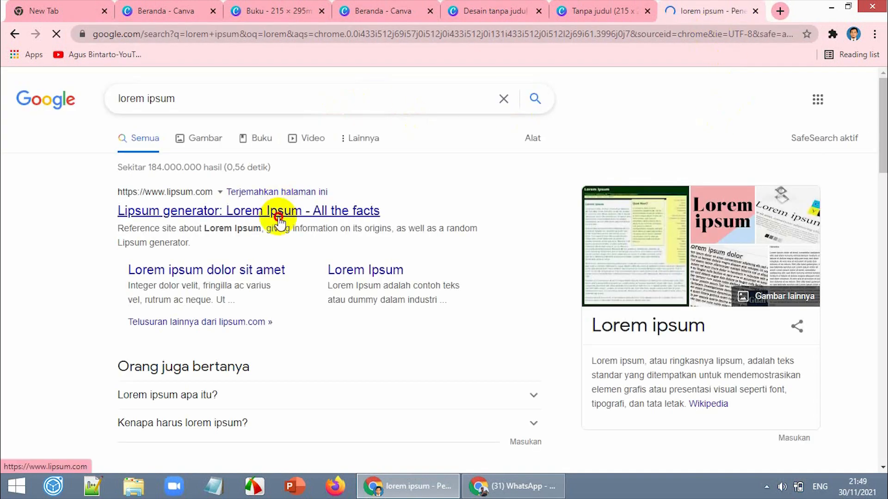
click(282, 210)
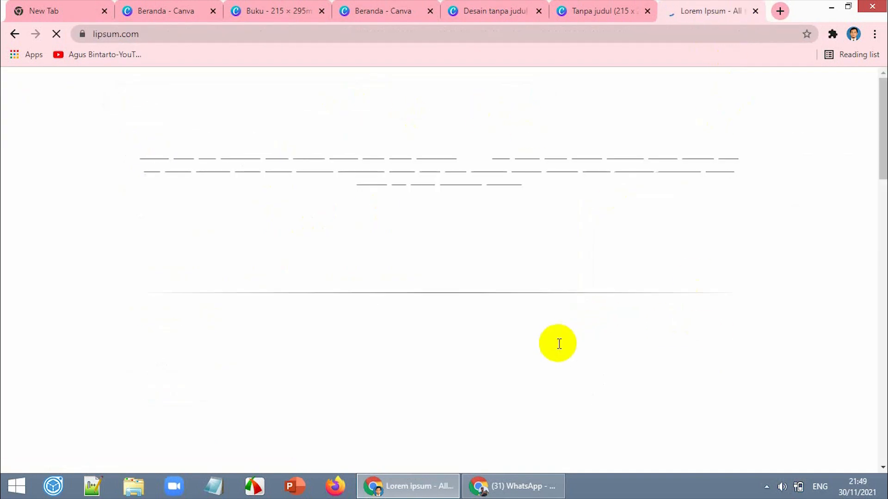
Step: Copy the "What is Lorem Ipsum?" heading together with its full paragraph from the lipsum.com page
scroll(547, 350, down, 2)
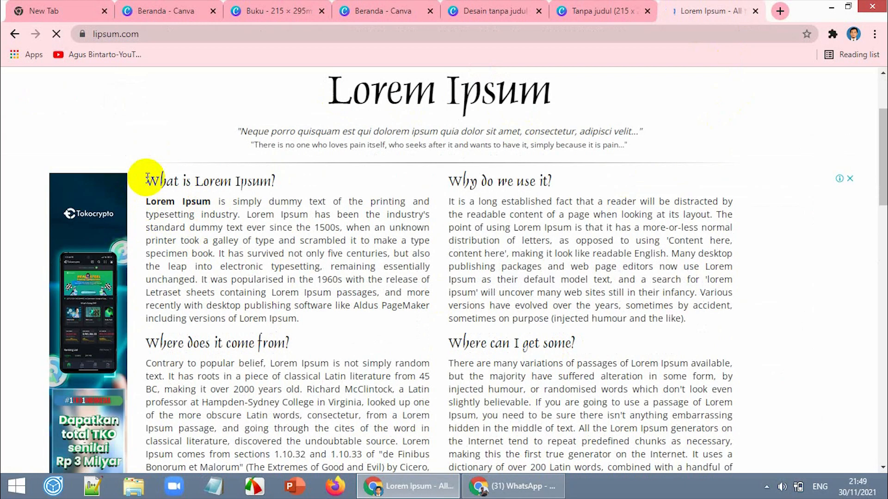
drag(144, 179, 291, 316)
right_click(301, 261)
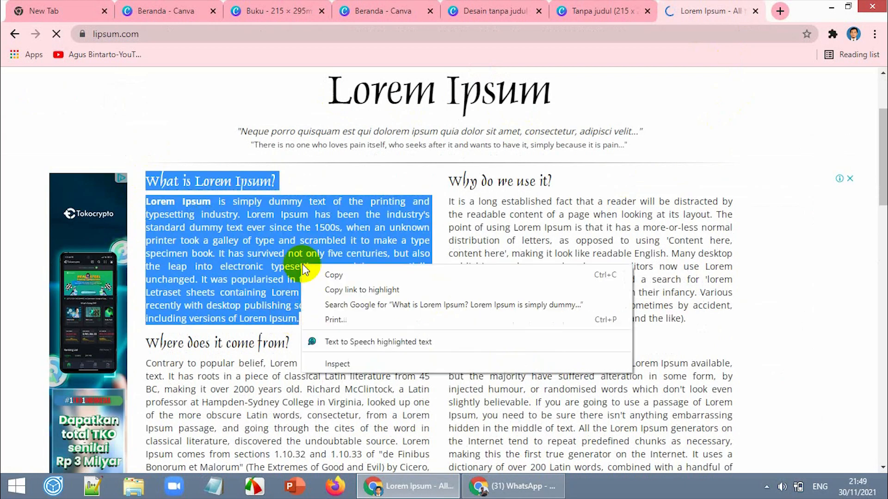
click(303, 275)
Step: Return to the 215 x 295 mm design and replace all text in page 2's text box with the copied Lorem Ipsum passage
click(532, 11)
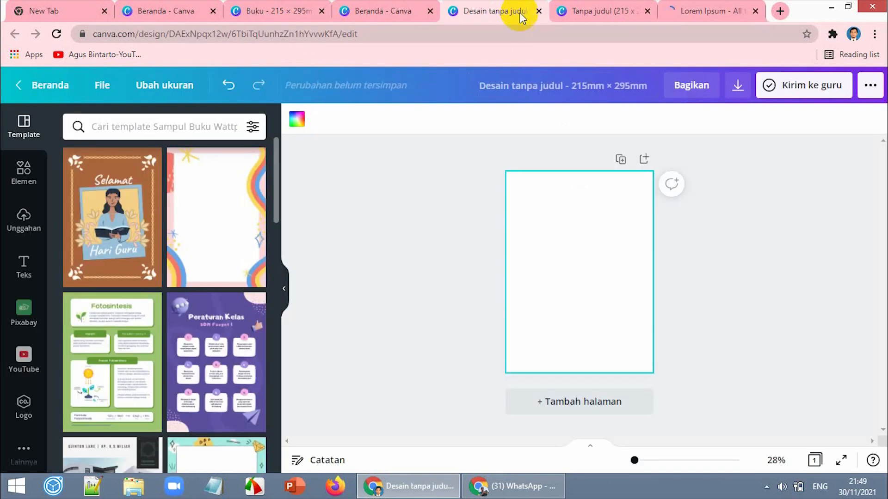
click(374, 11)
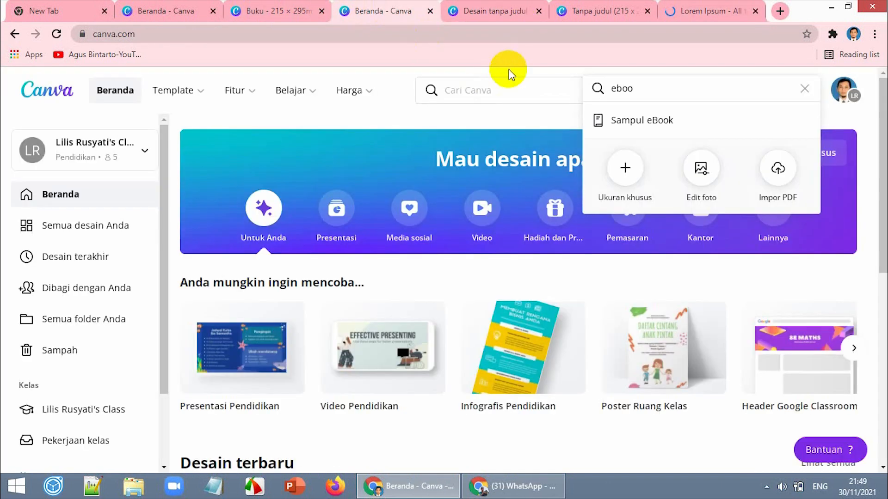
click(589, 12)
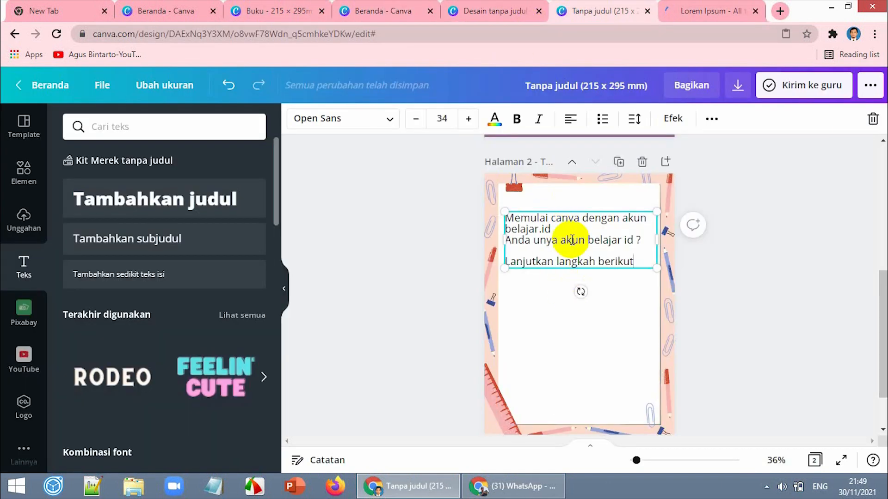
key(ctrl+a)
right_click(571, 240)
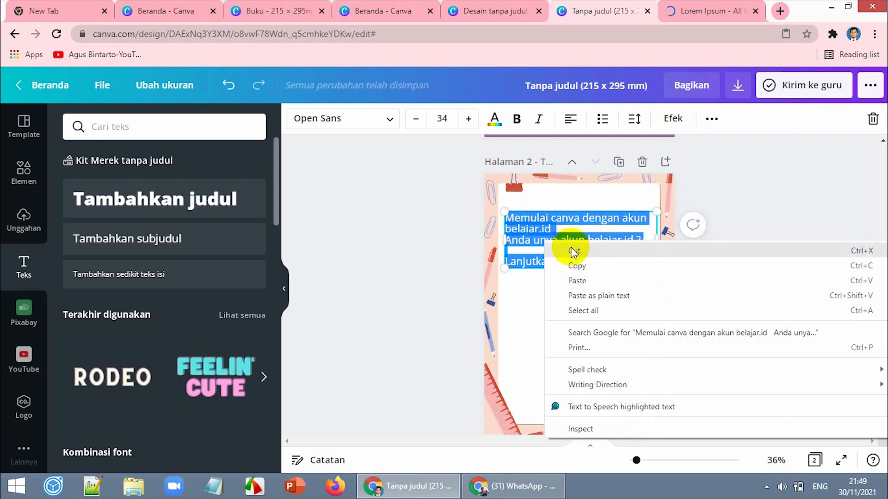
click(578, 280)
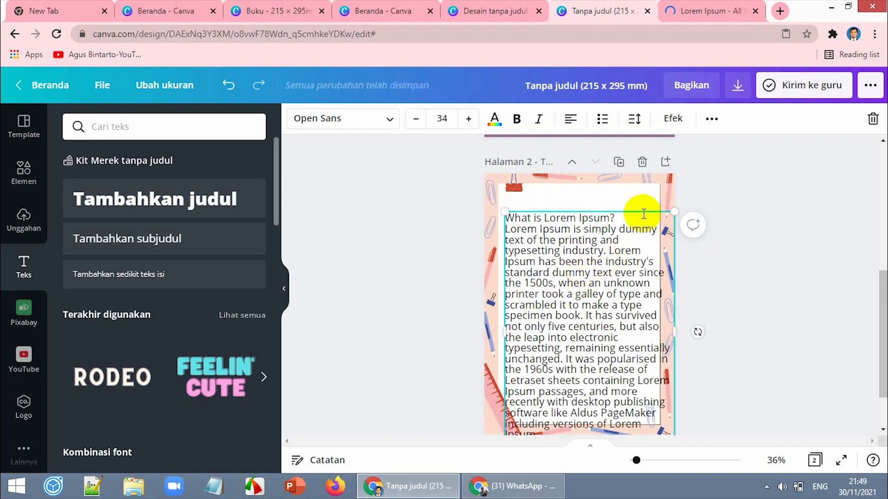
Step: Move the Lorem Ipsum text box slightly up and narrow it to fit the width of page 2's white sheet
drag(657, 209, 658, 198)
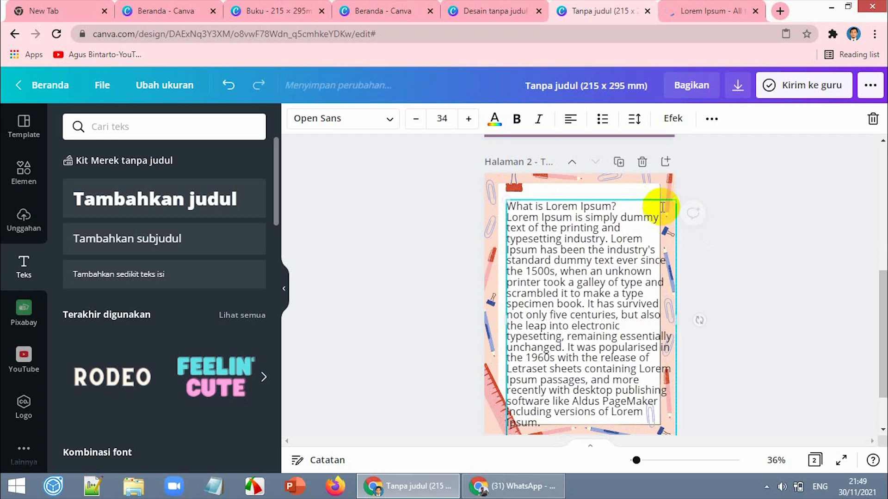
drag(680, 320, 649, 318)
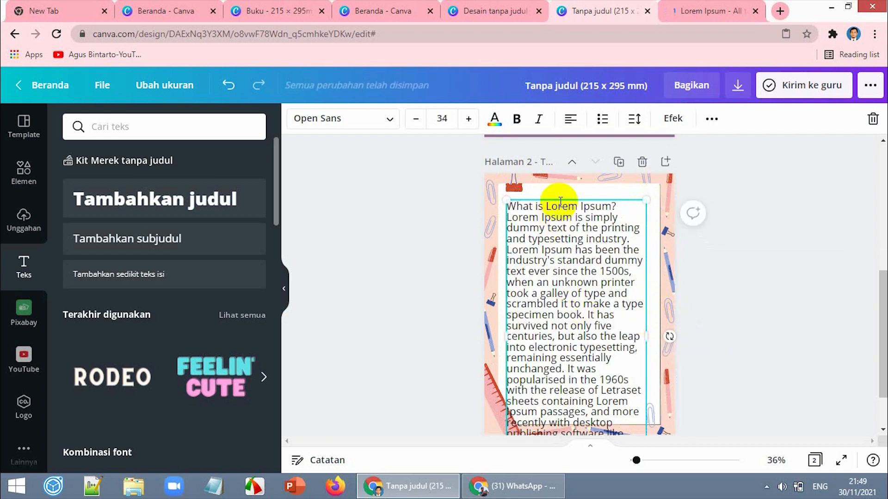
click(452, 157)
Step: Reduce the font size of the Lorem Ipsum text on page 2 to 32
click(531, 217)
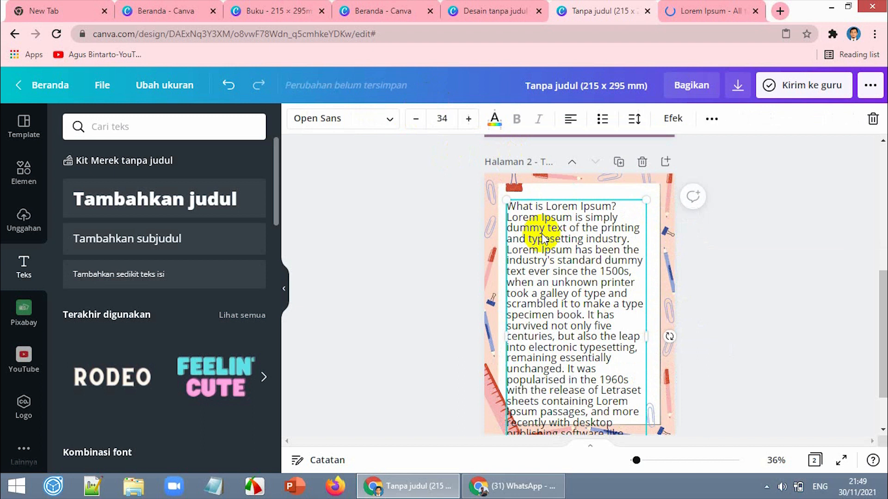
click(420, 119)
click(420, 119)
click(420, 119)
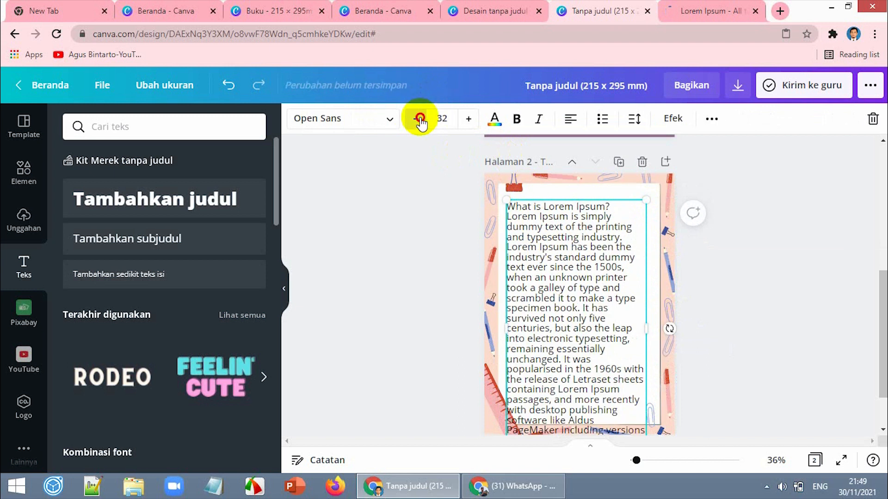
Step: Set the font size of the Lorem Ipsum text box on page 2 to 29
click(419, 119)
click(419, 120)
click(418, 119)
click(418, 119)
click(418, 119)
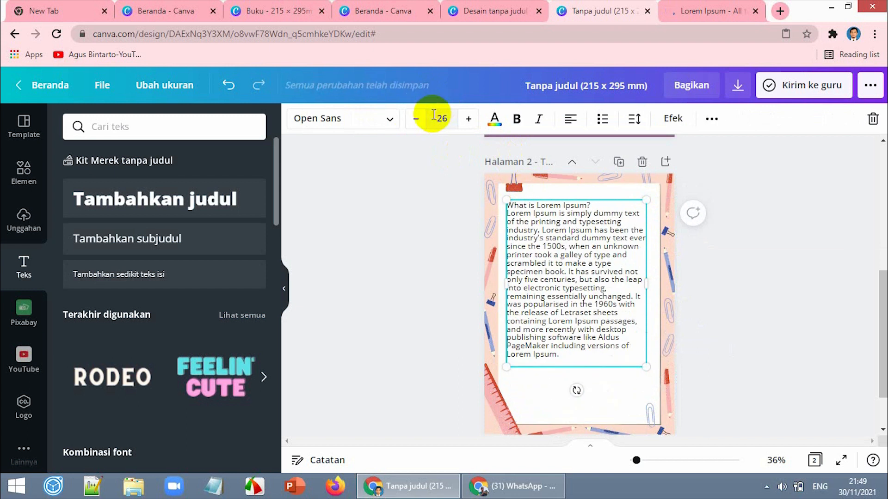
click(467, 119)
click(467, 119)
click(467, 119)
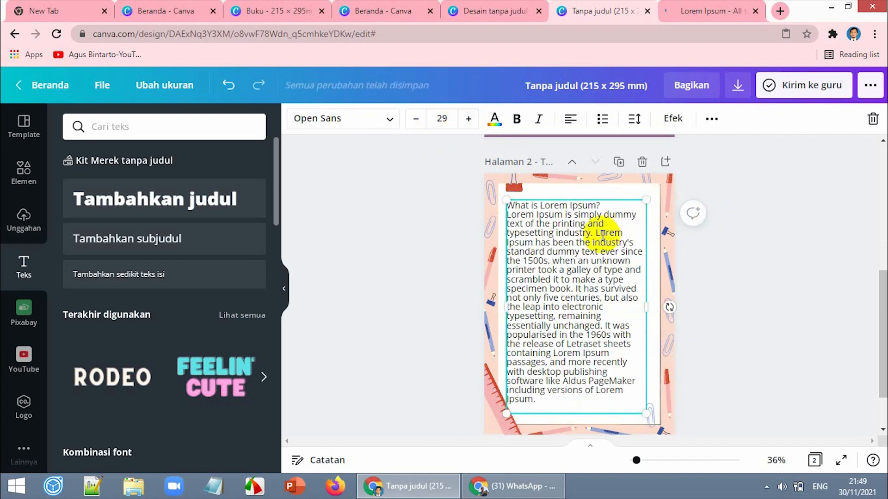
Step: Make the heading "What is Lorem Ipsum?" bold at size 39 and reposition the text box within the white area of page 2
drag(613, 199, 518, 202)
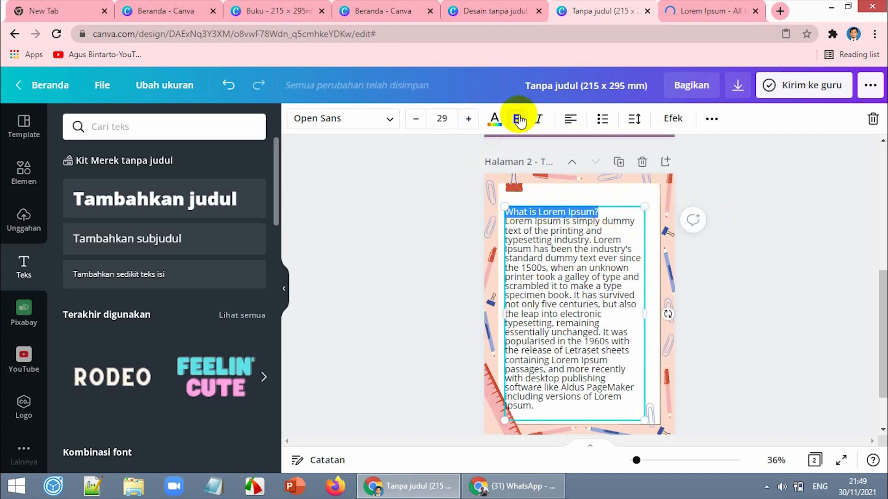
click(516, 118)
click(475, 123)
click(473, 123)
click(473, 124)
click(473, 124)
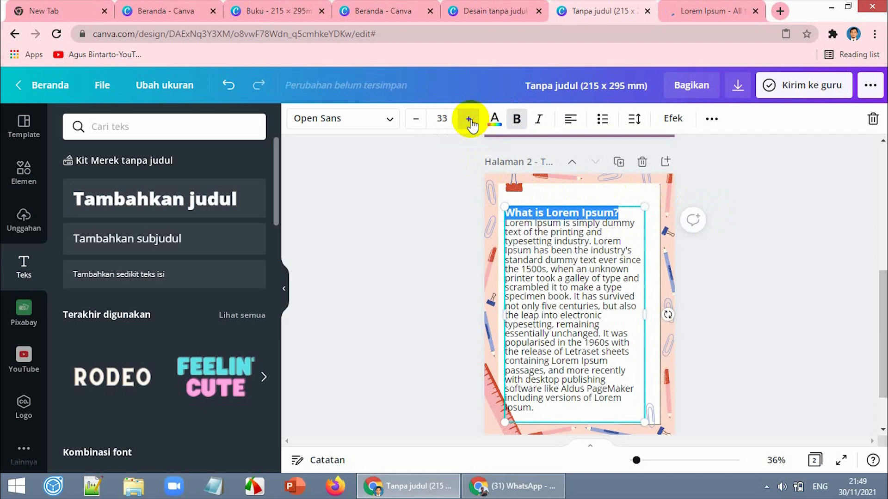
click(472, 125)
click(472, 125)
click(471, 125)
click(472, 125)
click(472, 124)
click(471, 125)
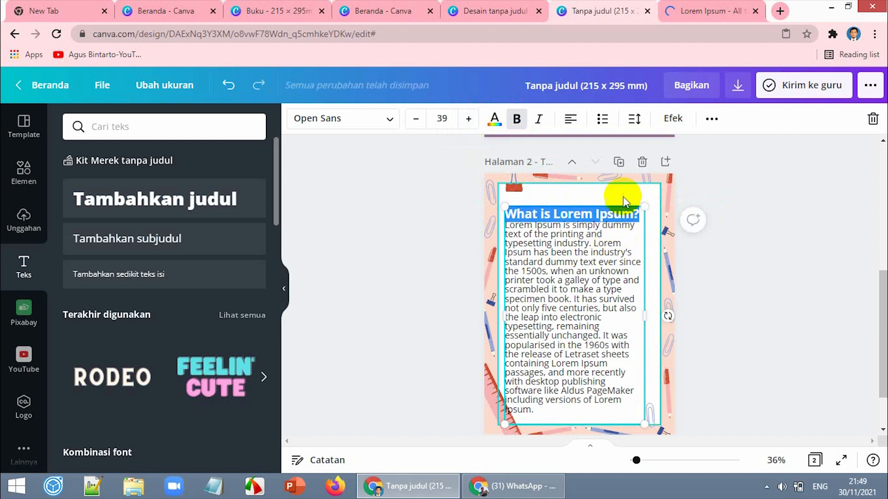
drag(621, 204, 626, 197)
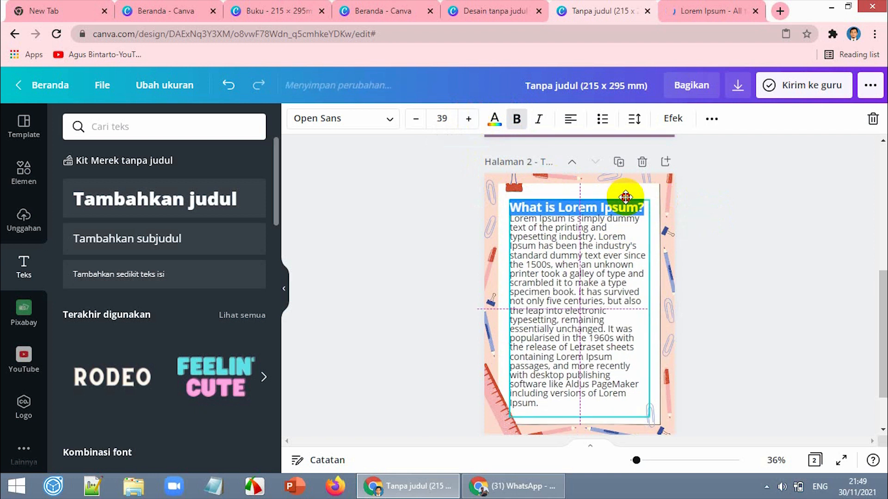
click(719, 233)
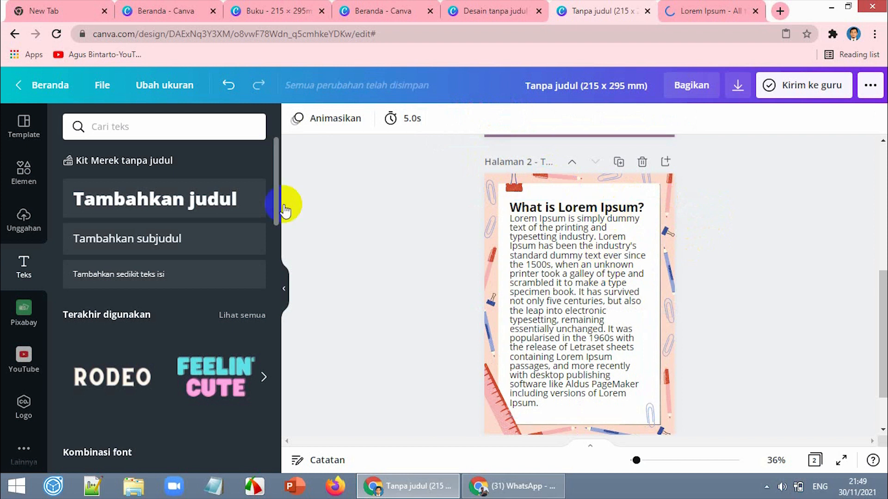
Step: Add the gradient Canva wordmark from the "logo canva" element results and place it in the upper-right corner of page 2
click(23, 172)
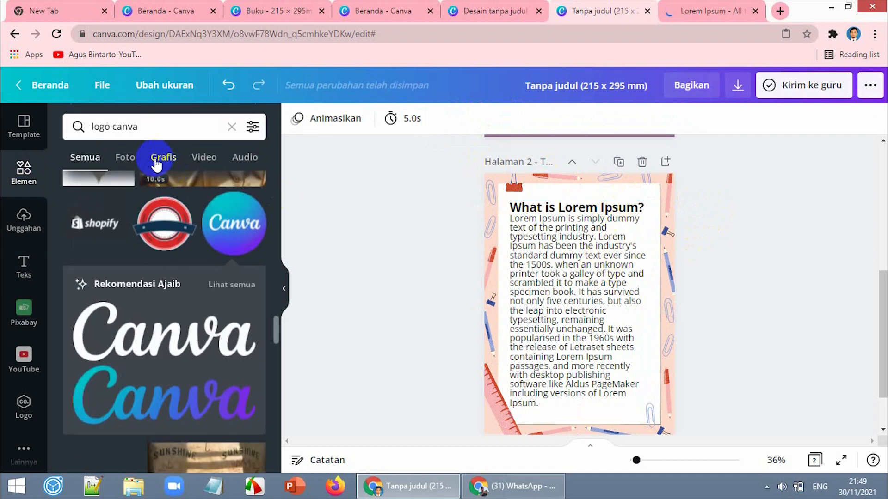
click(159, 125)
click(187, 183)
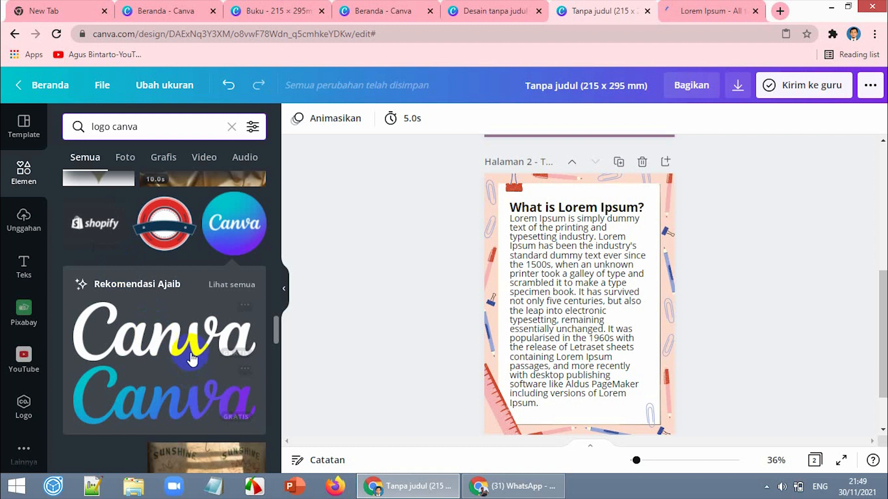
scroll(154, 340, down, 4)
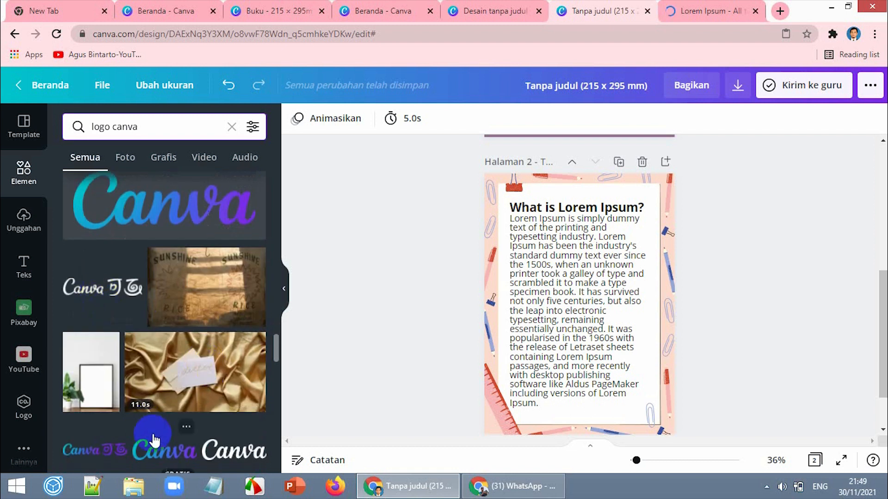
click(165, 450)
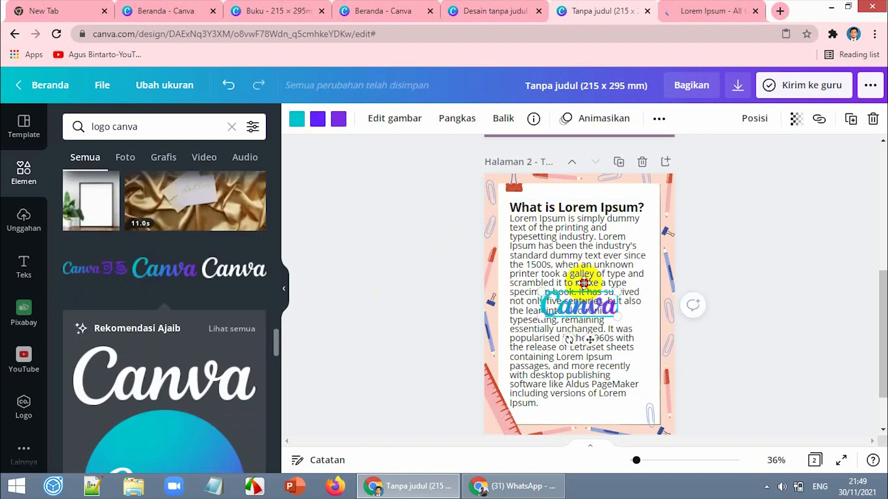
drag(582, 283, 626, 189)
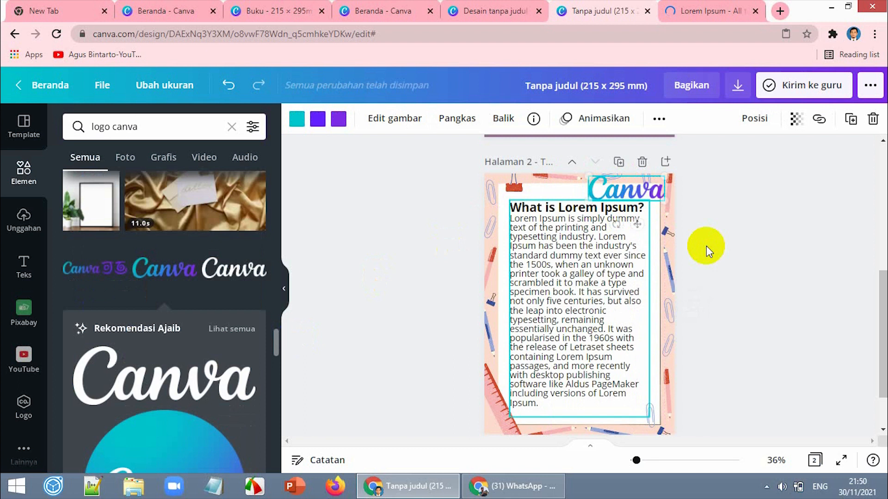
click(712, 299)
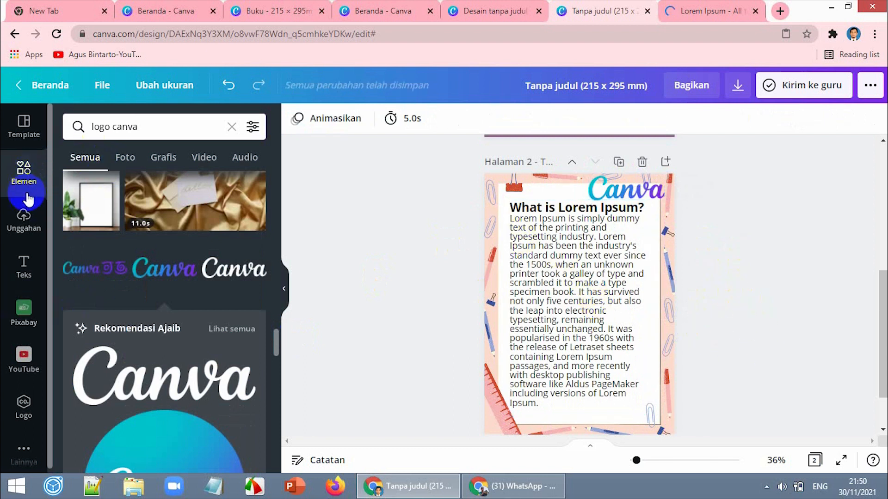
Step: Search the elements for "sekolah" and place the orange school building graphic in the lower-left corner of page 2
drag(90, 127, 148, 126)
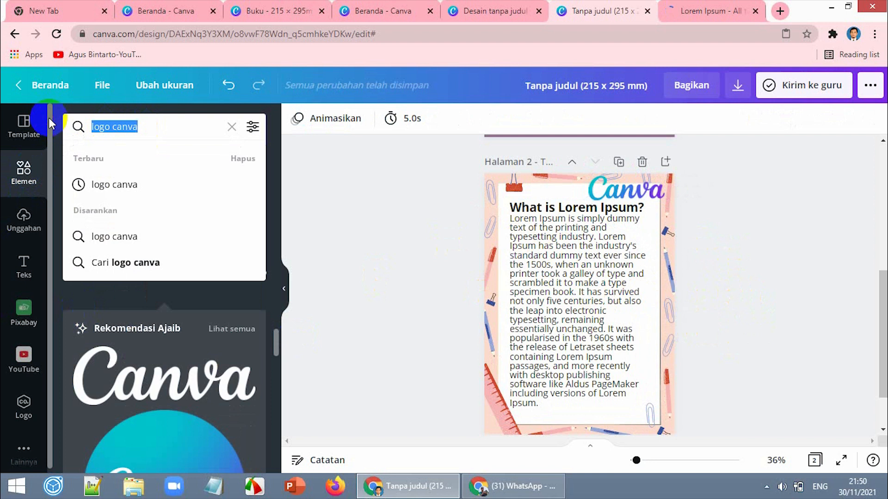
key(BackSpace)
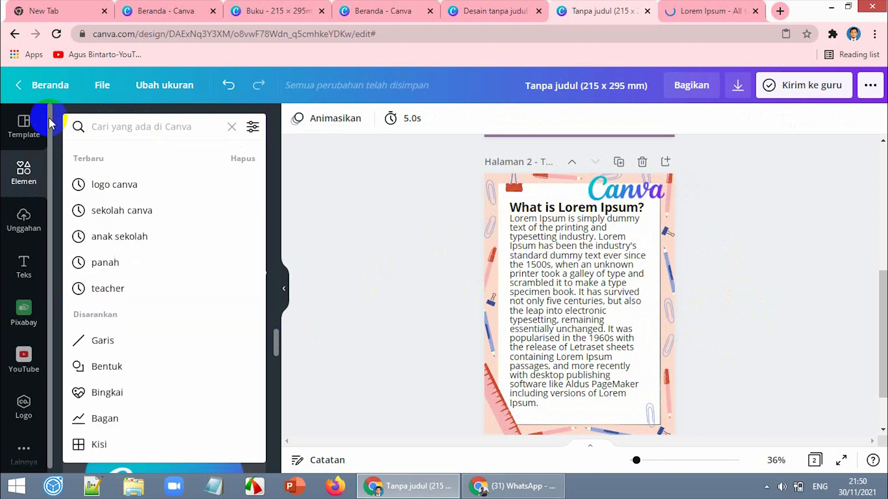
text(sekolah)
key(Return)
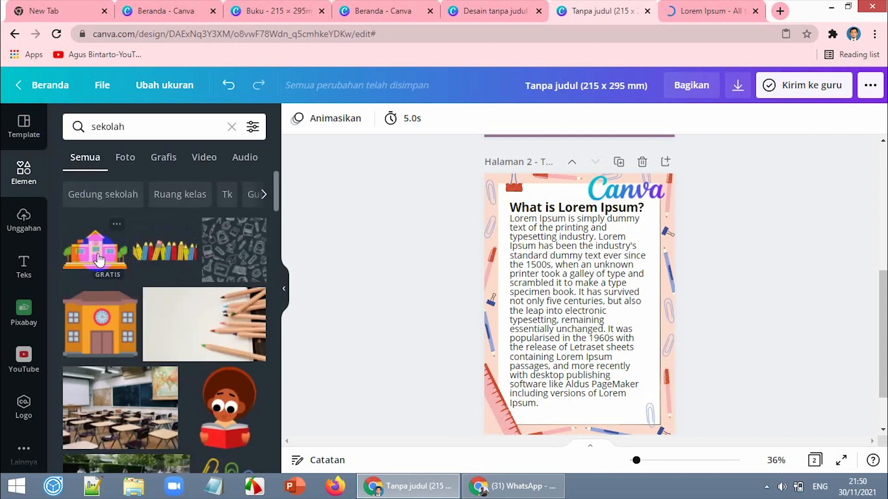
drag(99, 260, 531, 415)
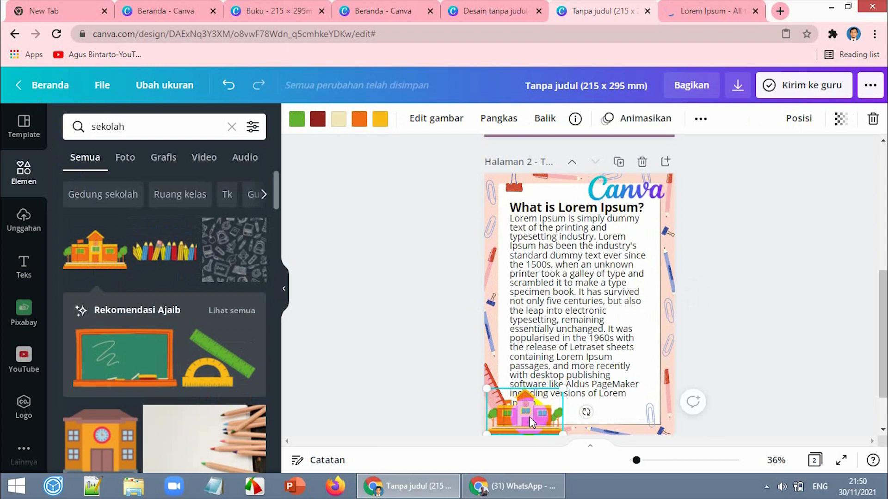
Step: Try to send the school building graphic to the very back of page 2
right_click(529, 417)
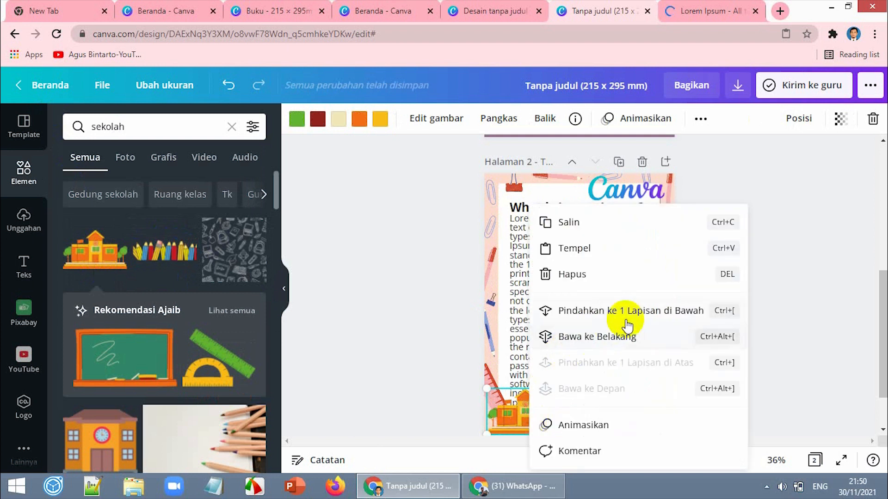
click(627, 341)
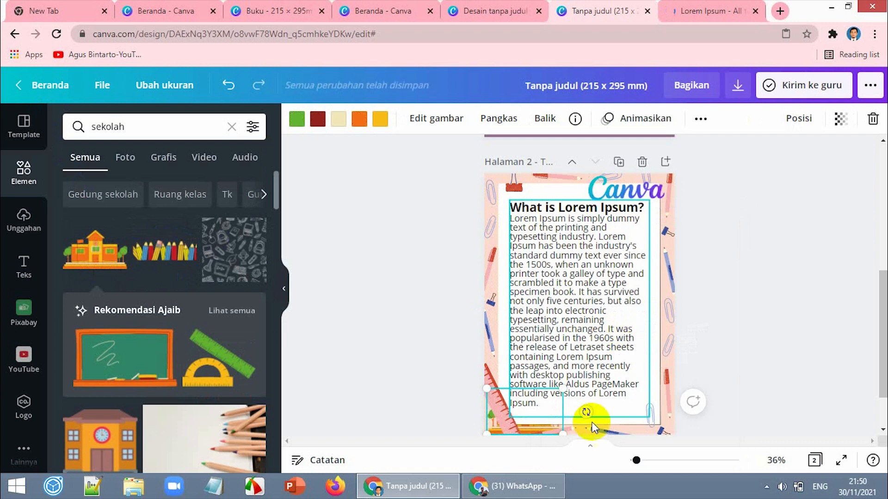
key(ctrl+z)
Step: Send the school building graphic one layer backward and move it to the lower-right corner of page 2
right_click(533, 420)
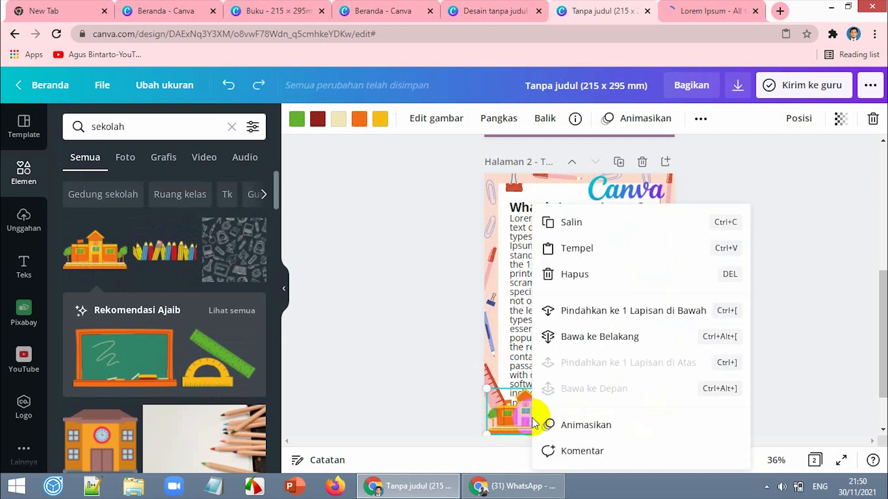
click(629, 315)
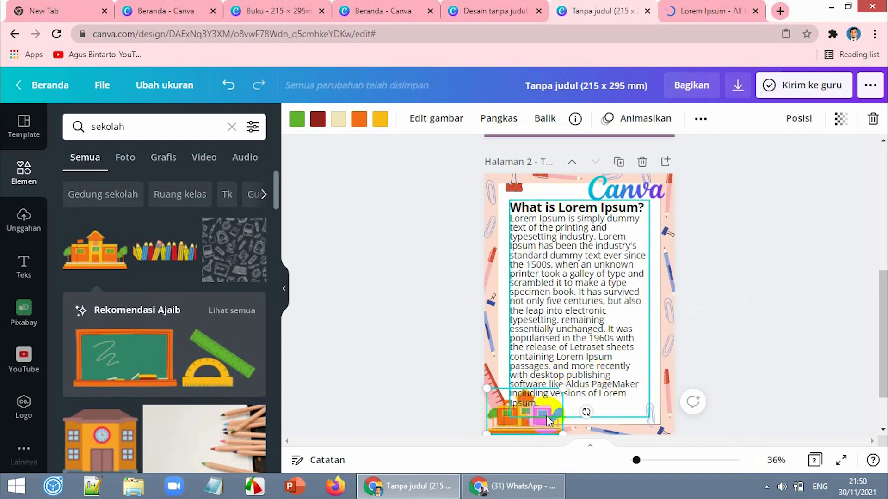
drag(543, 424, 655, 423)
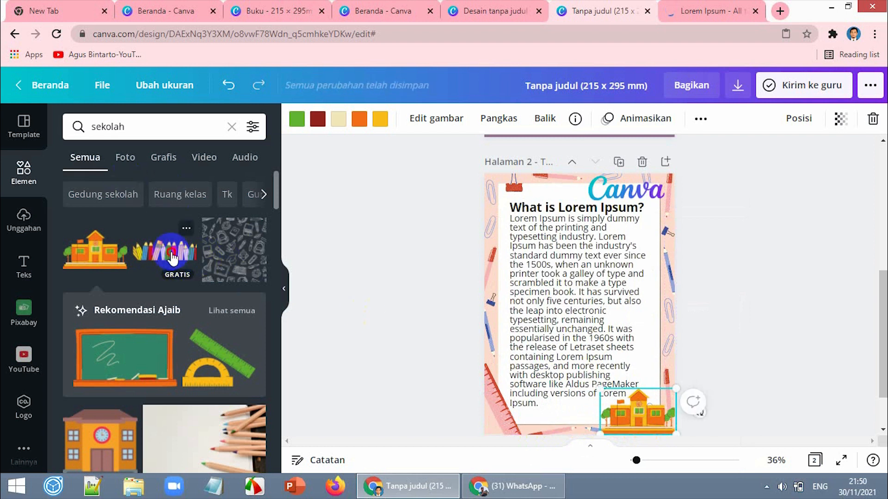
Step: Place the graphic of a row of colored pencils and books in the lower-left corner of page 2
mouse_move(172, 257)
mouse_down()
mouse_move(472, 337)
mouse_move(585, 317)
mouse_move(539, 427)
mouse_up()
click(777, 367)
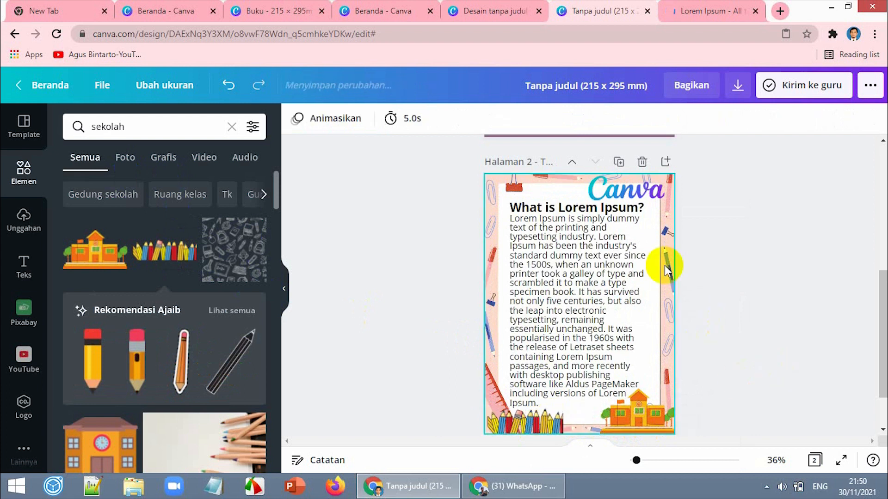
Step: Add a third page after page 2 and set its background color to white
scroll(688, 269, down, 1)
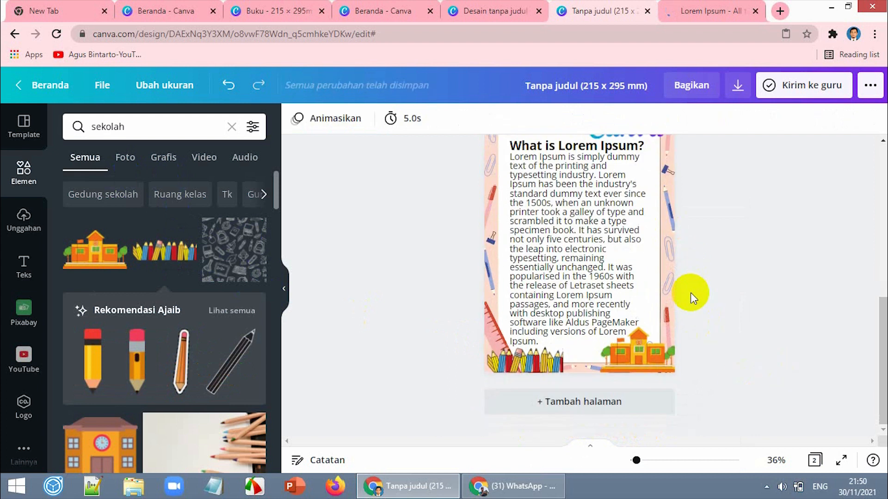
click(596, 403)
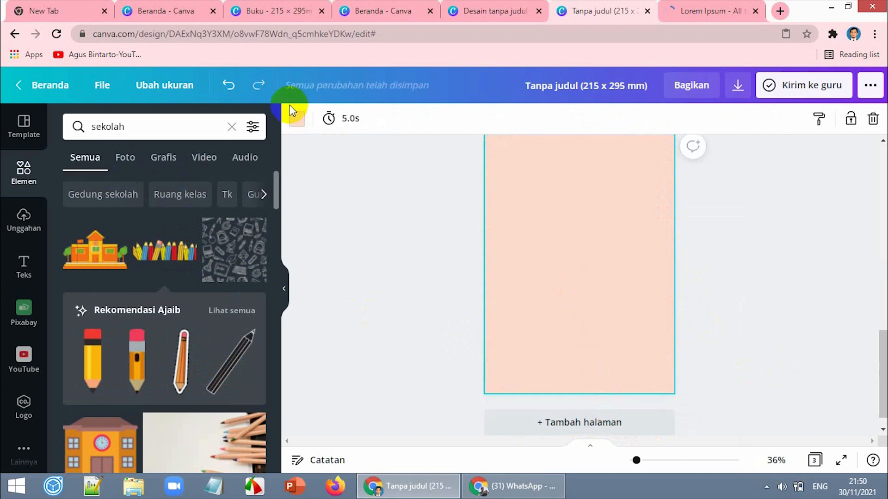
click(297, 118)
click(120, 330)
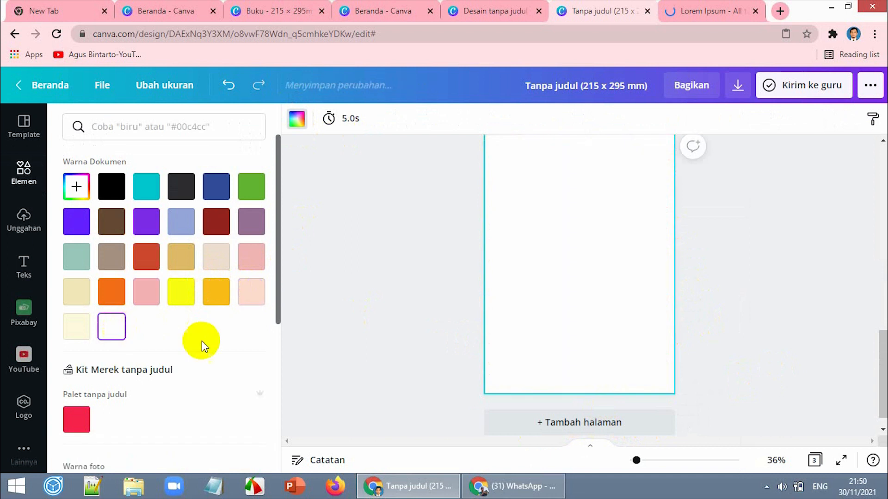
Step: Apply the watercolor "Menu Resepsi" template to page 3
click(21, 133)
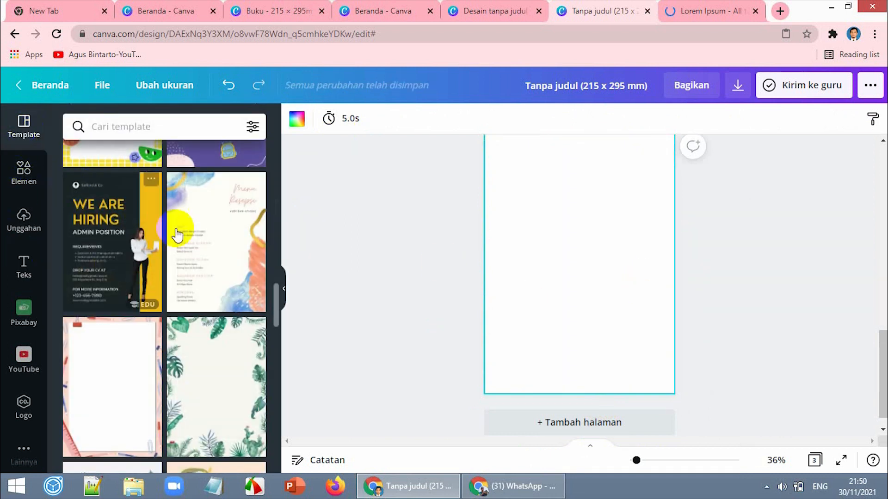
click(219, 259)
click(683, 230)
scroll(679, 220, up, 2)
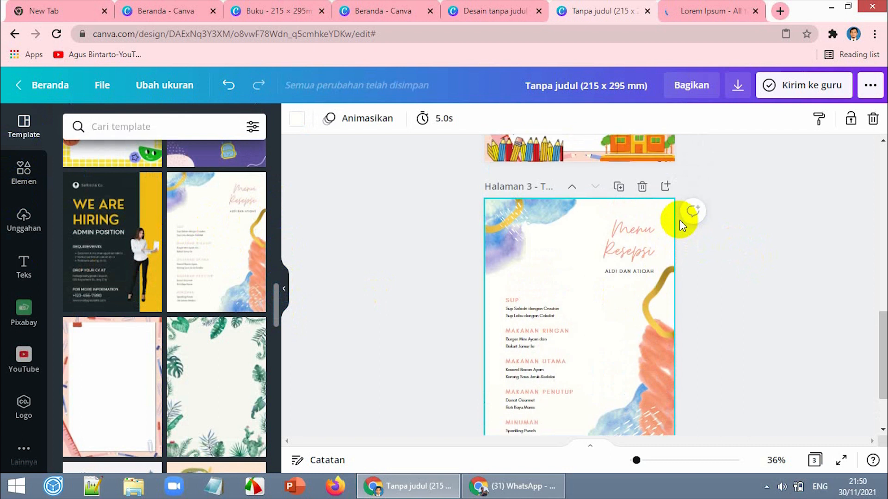
Step: Review the three pages of the book from the cover to the menu page
scroll(591, 230, up, 3)
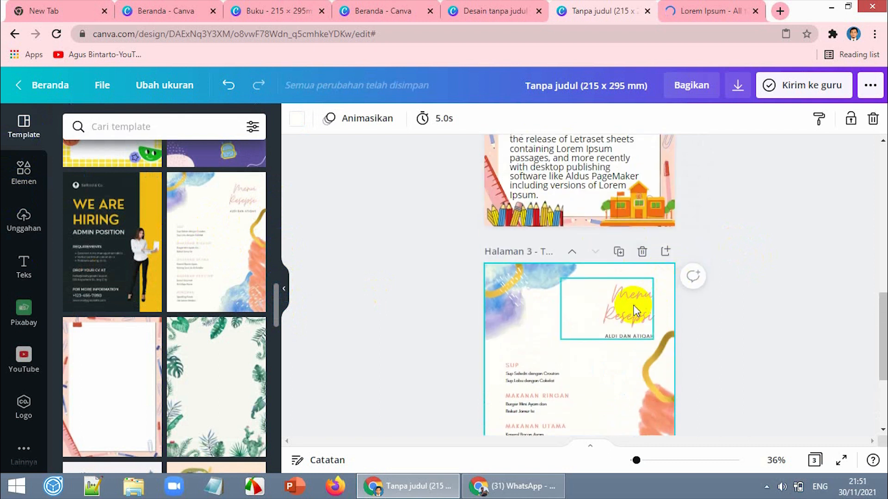
scroll(635, 324, down, 5)
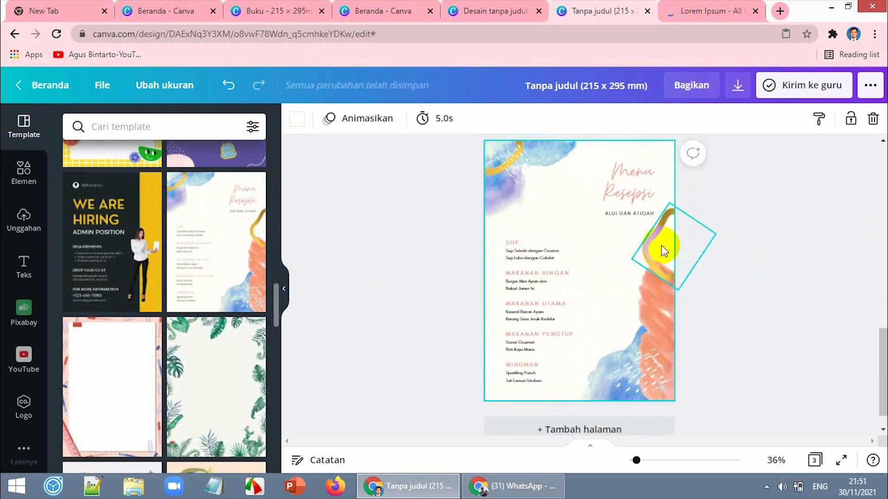
scroll(661, 249, up, 10)
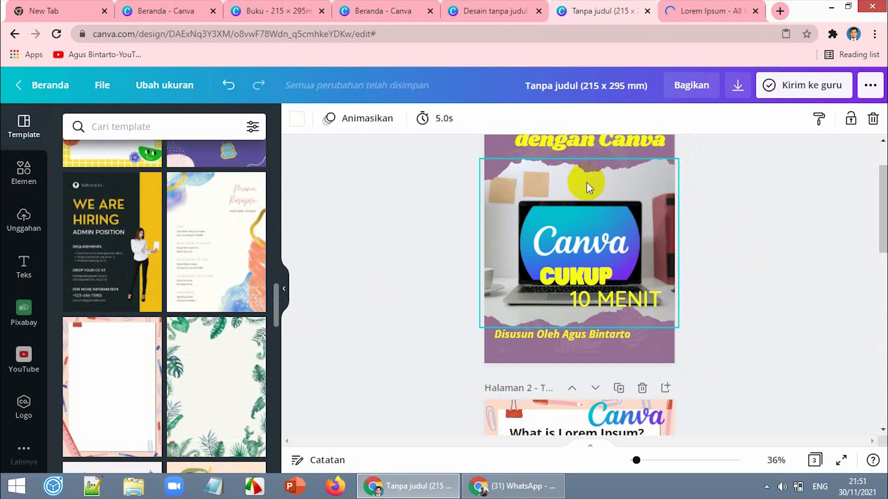
scroll(594, 207, down, 8)
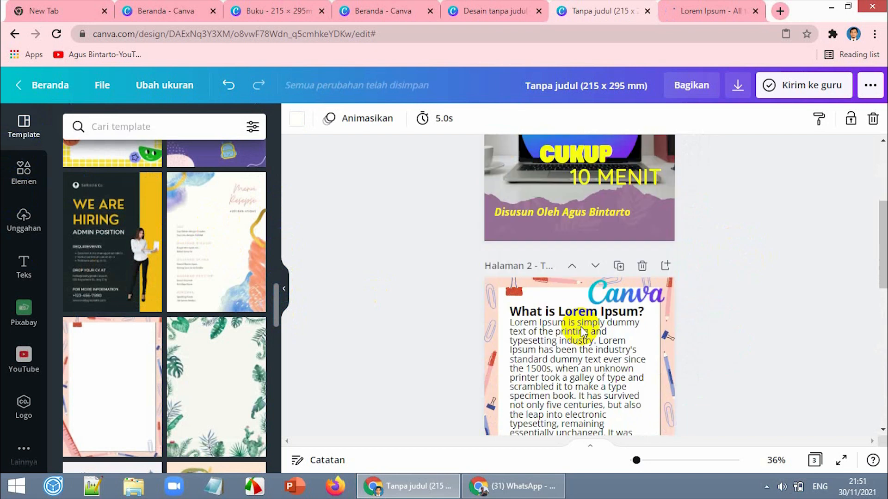
scroll(667, 315, down, 3)
scroll(670, 353, up, 11)
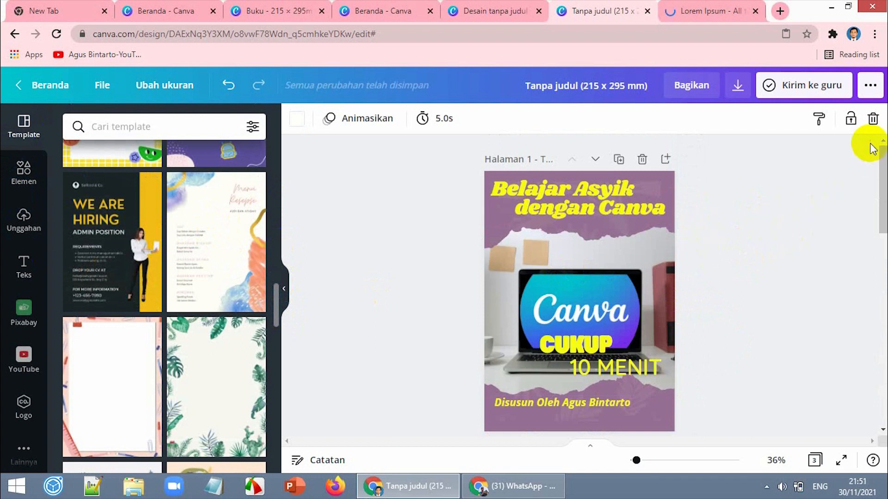
Step: Open the download options for the book design from the publishing choices and close them
click(870, 87)
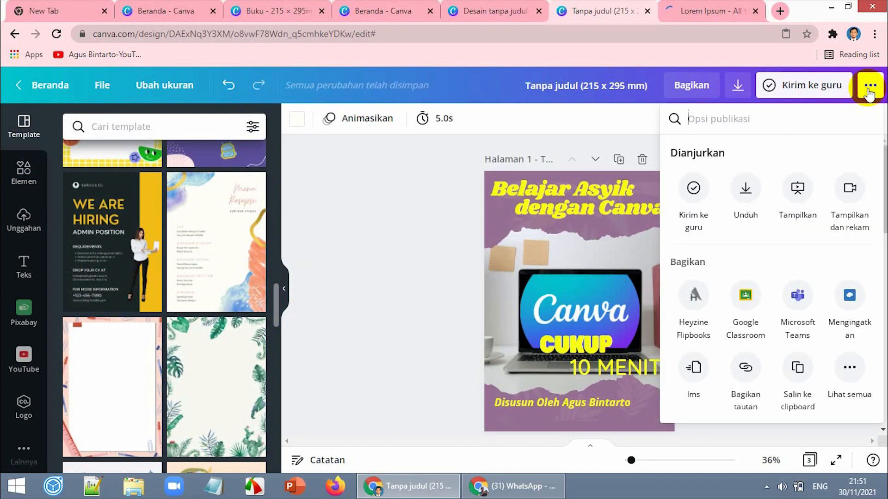
click(746, 191)
click(407, 198)
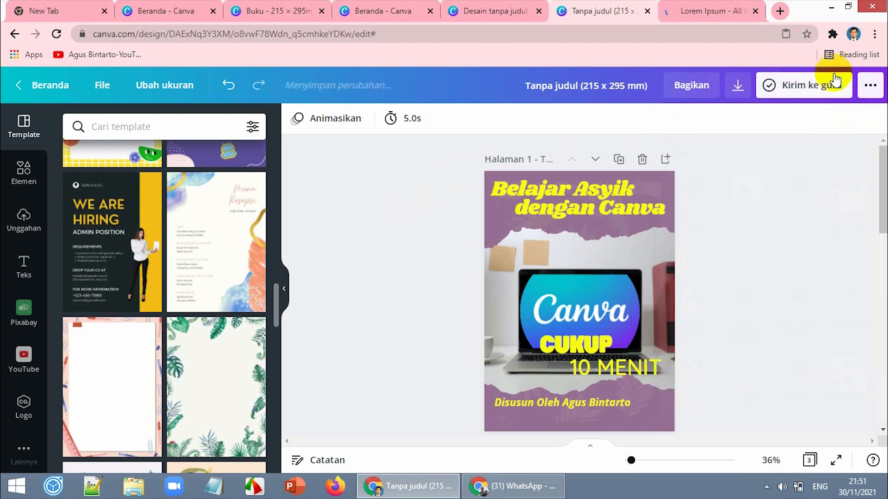
Step: Present the book full screen with the Standard type, page through to the menu page, and return to the cover in the editor
click(868, 87)
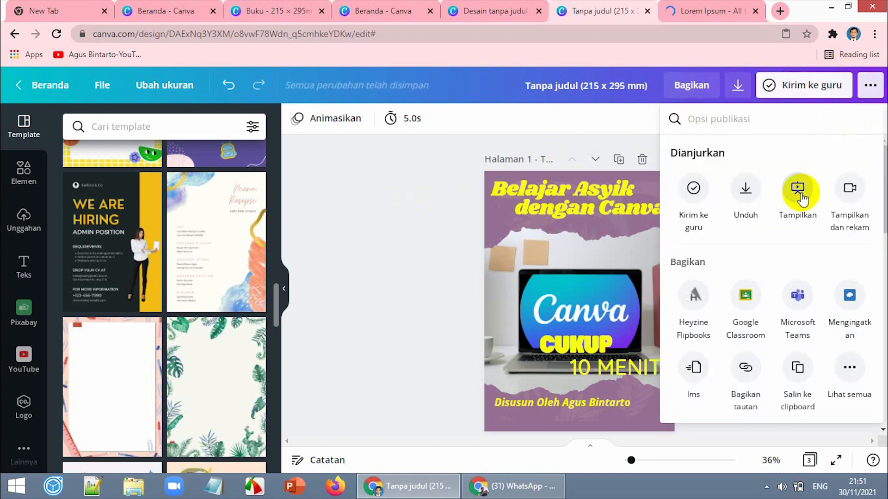
click(796, 188)
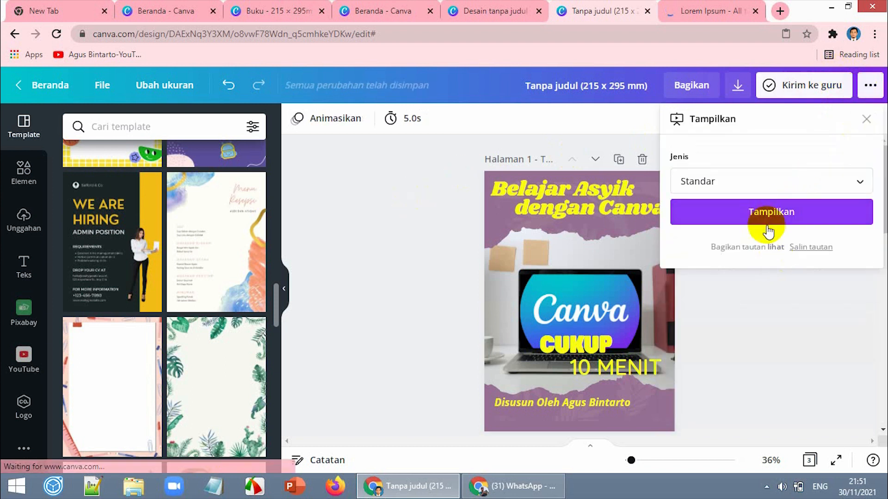
click(770, 216)
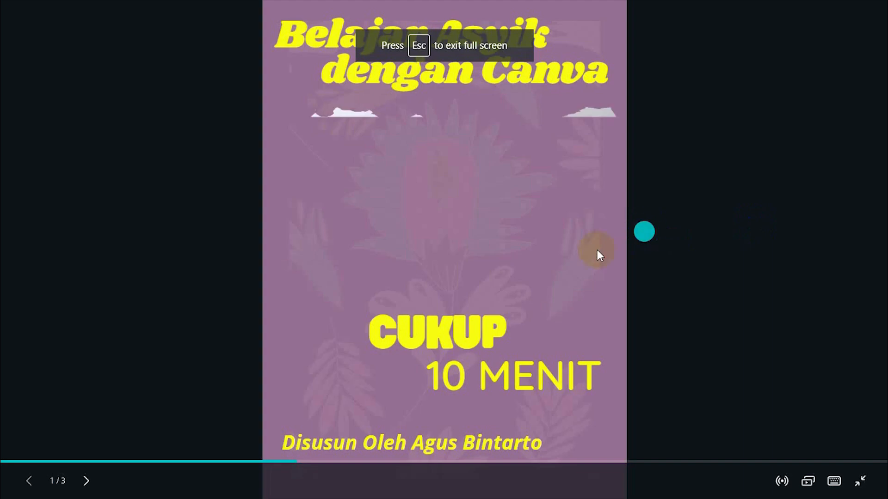
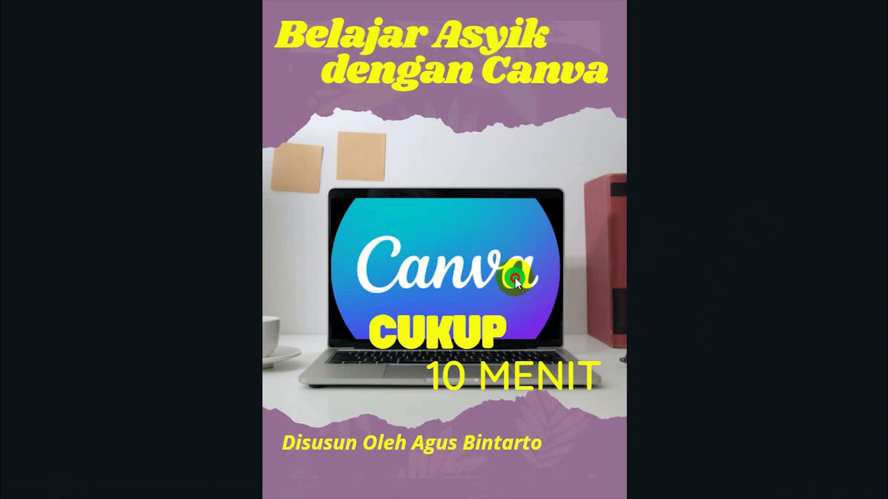
click(648, 258)
click(526, 294)
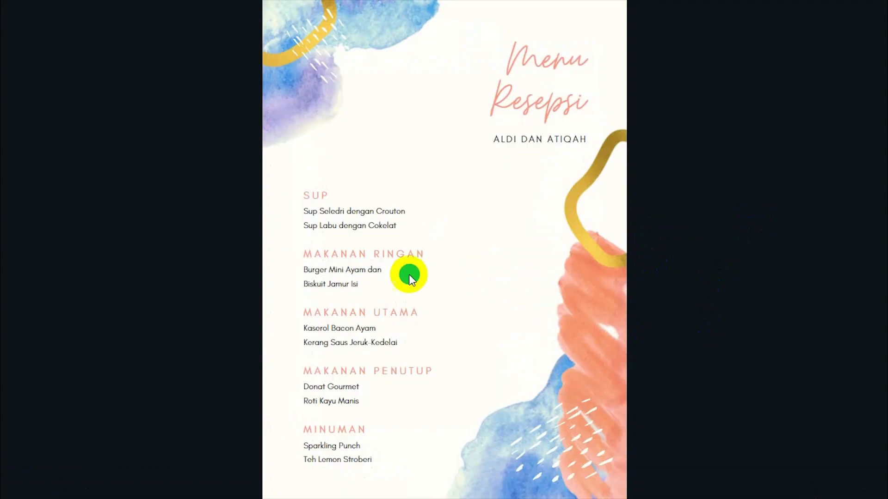
click(578, 267)
key(Escape)
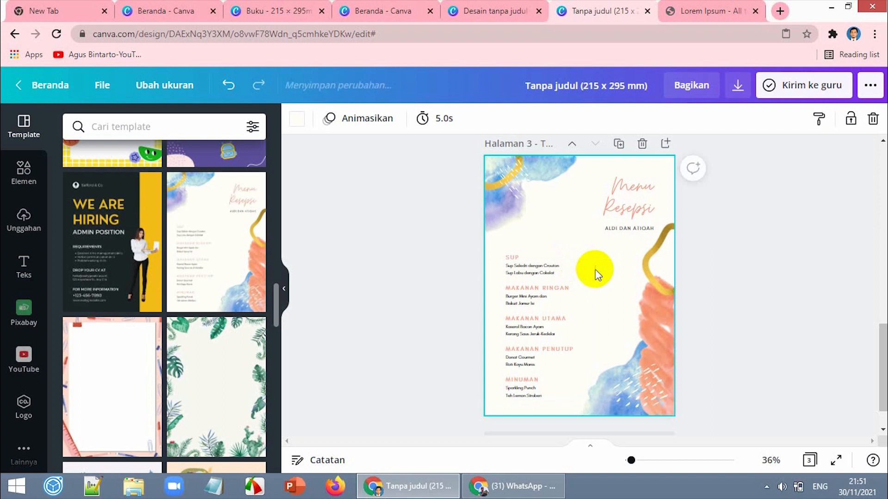
scroll(594, 259, up, 10)
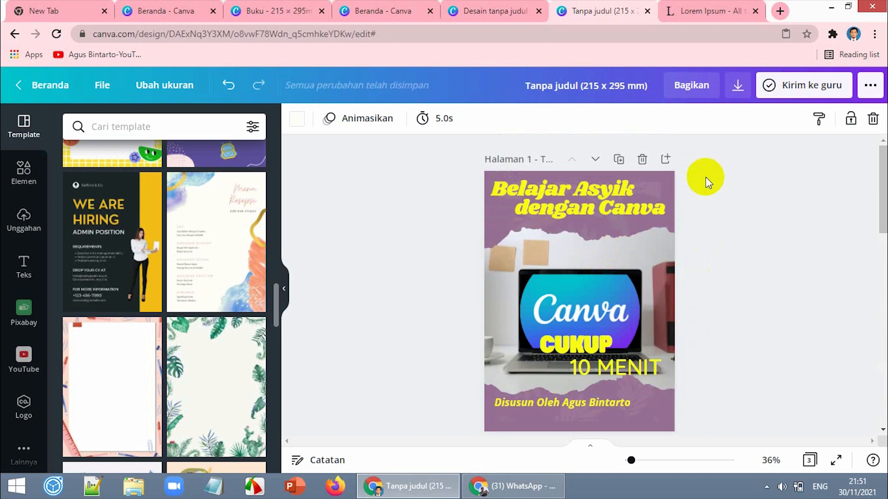
Step: Publish the book design as an embed from the publishing choices and copy its HTML embed code
click(868, 89)
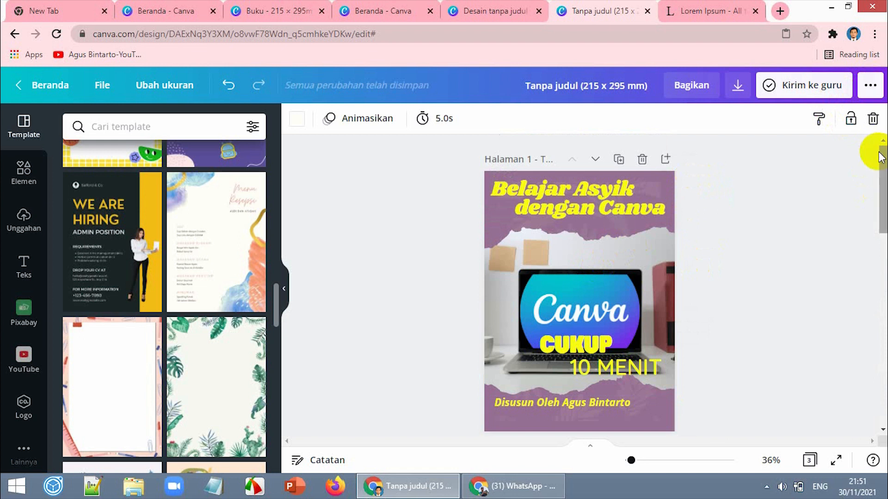
click(870, 88)
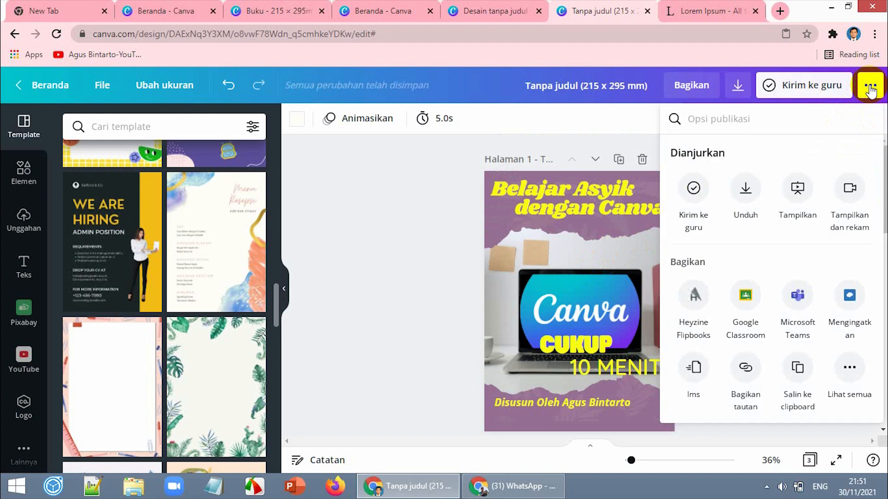
click(867, 89)
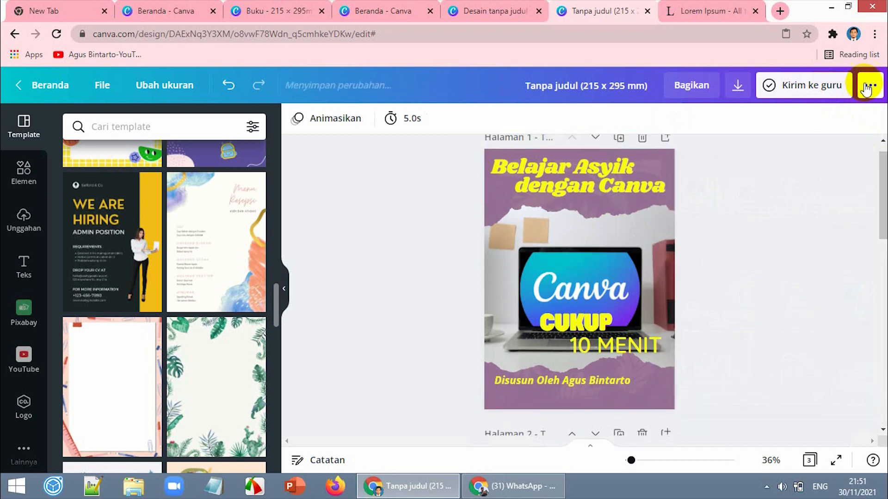
click(866, 89)
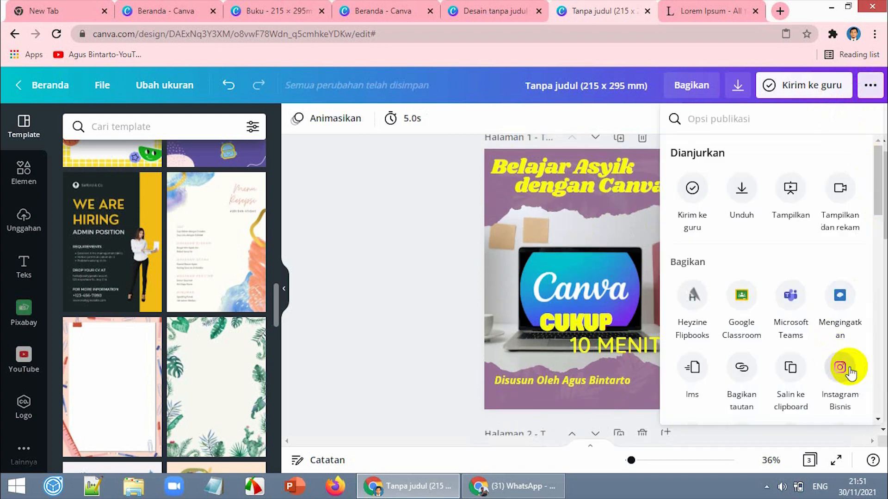
drag(878, 189, 884, 267)
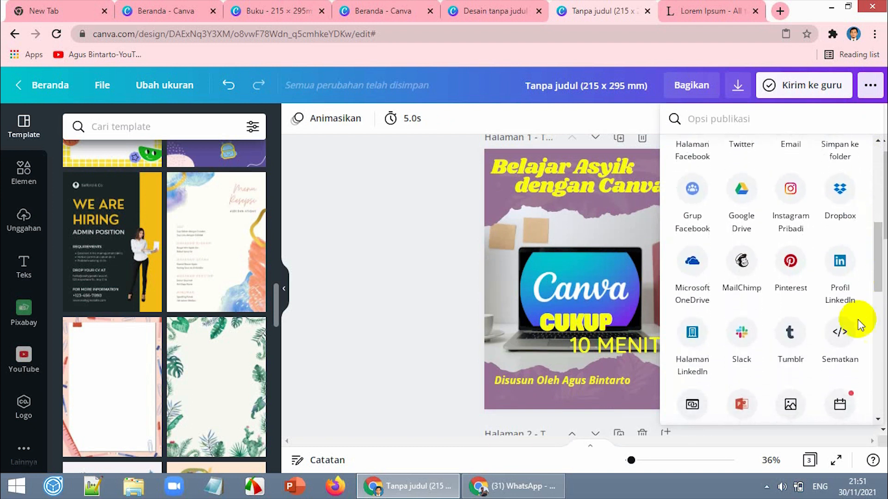
click(840, 336)
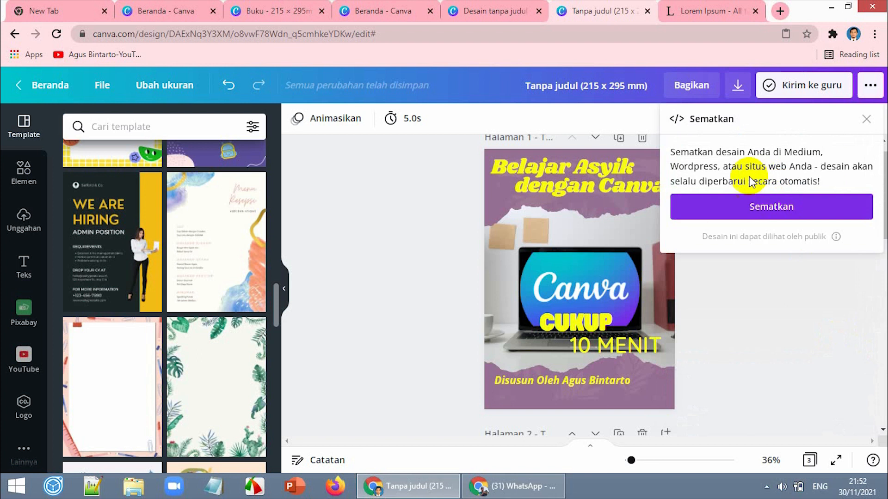
click(798, 213)
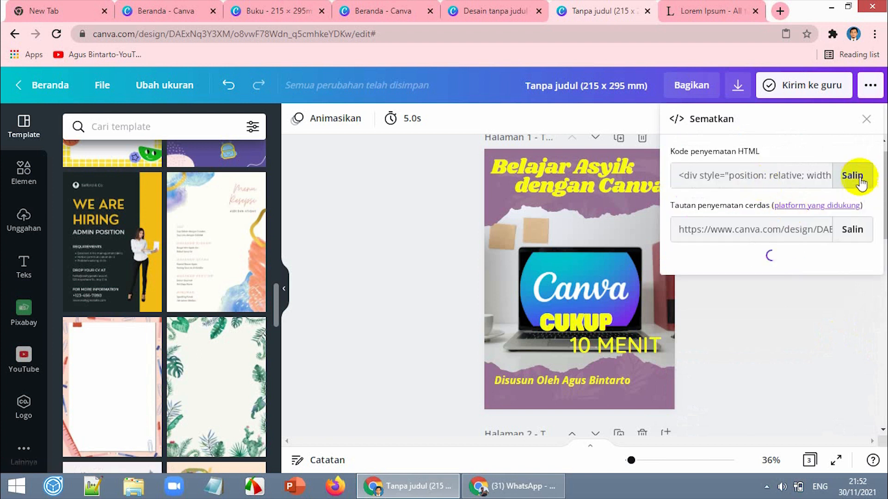
click(851, 214)
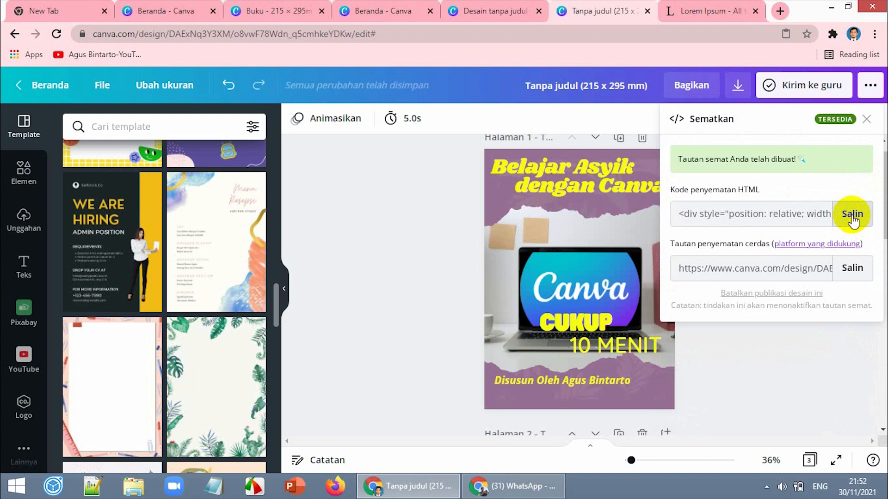
click(863, 121)
Step: Examine the design's sharing settings and the available link permission choices, leaving them as they are
click(868, 88)
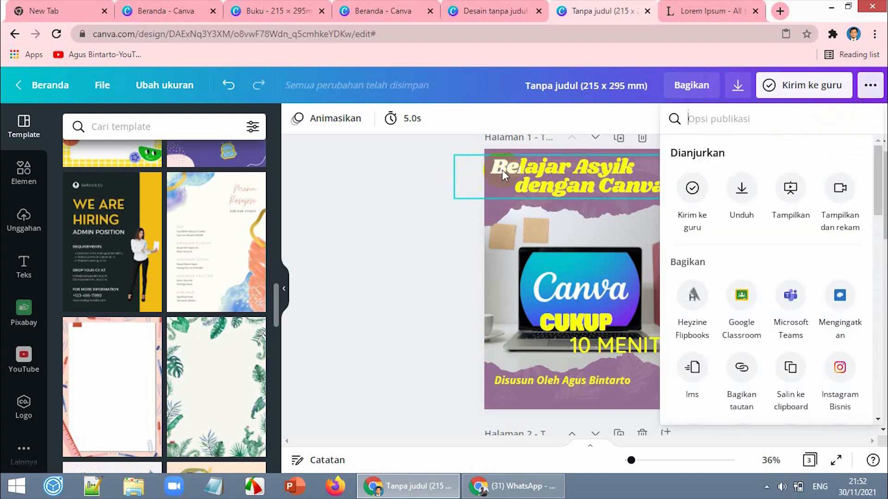
click(867, 93)
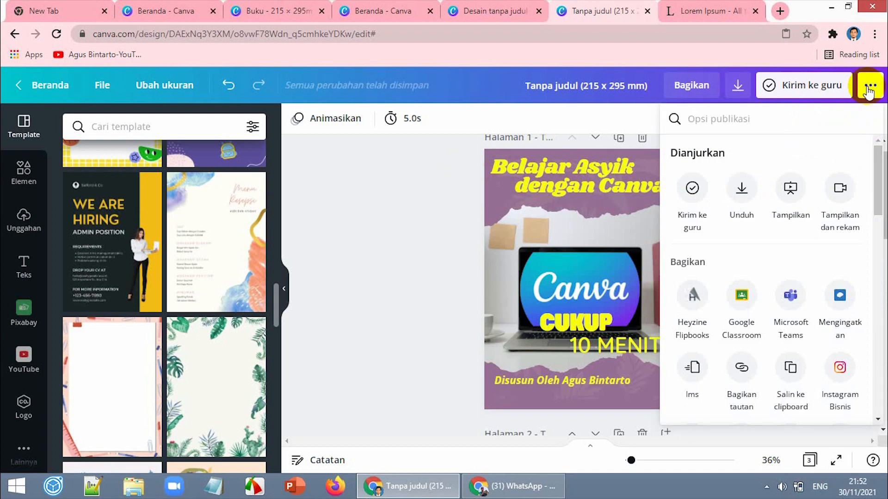
click(691, 92)
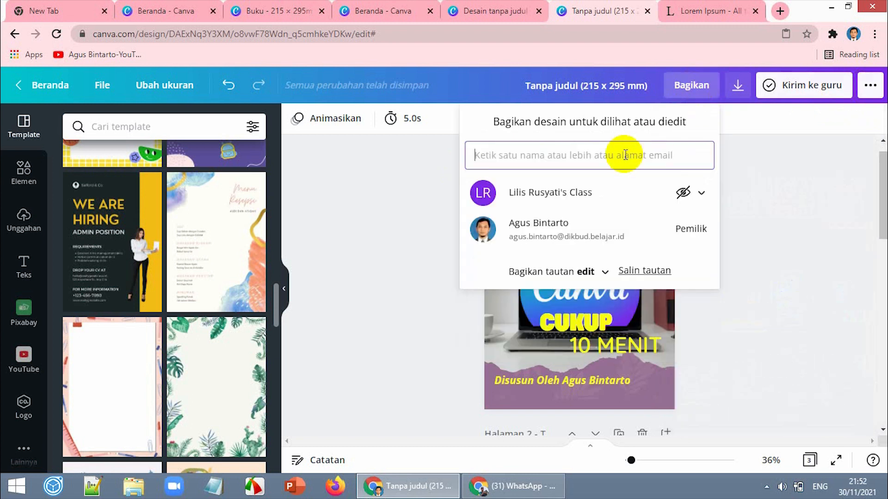
click(607, 273)
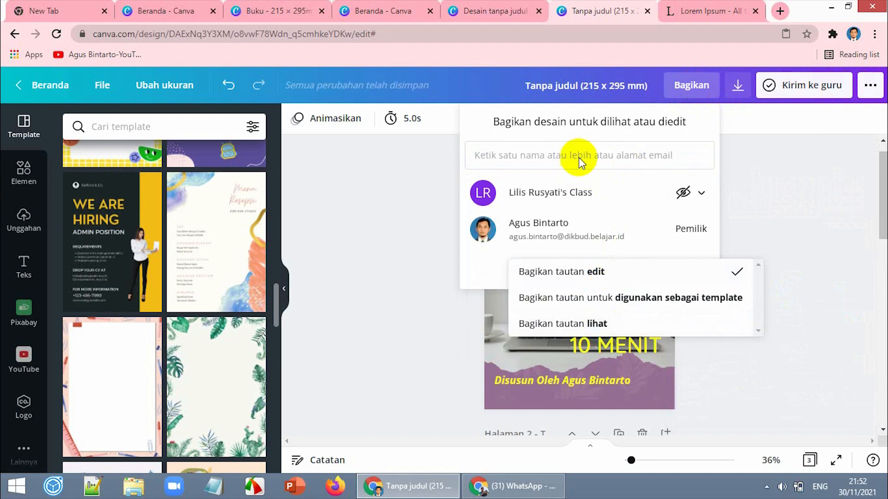
click(780, 174)
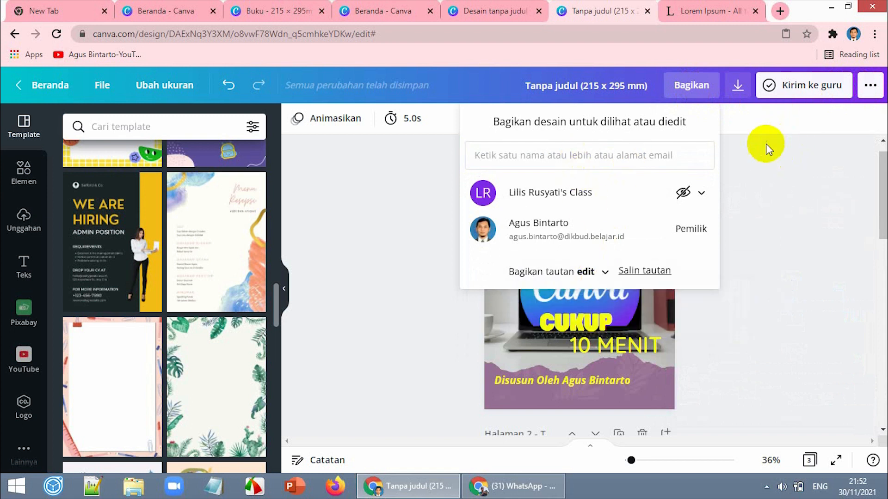
click(431, 167)
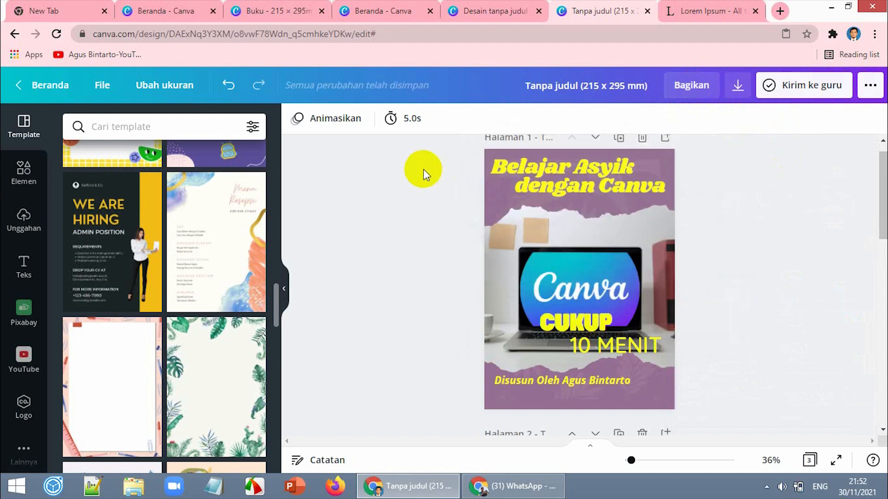
Step: Present the book full screen again, advance to the text page, and return to the cover in the editor
click(870, 88)
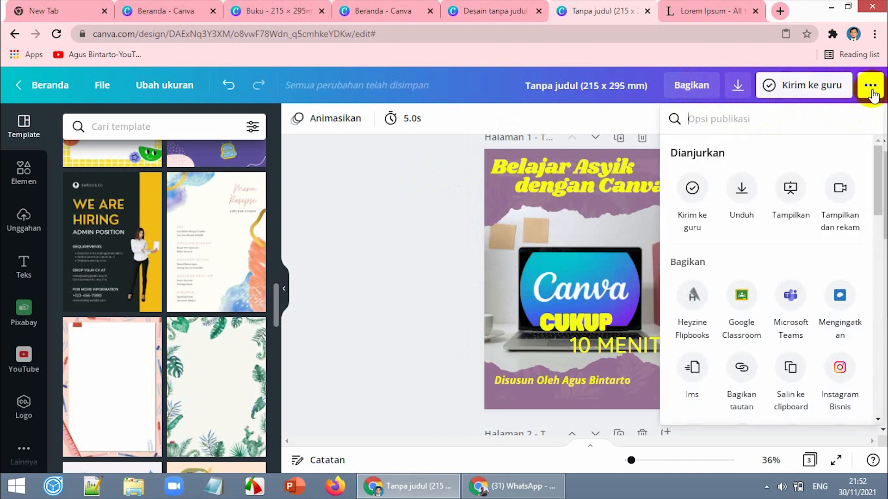
click(794, 200)
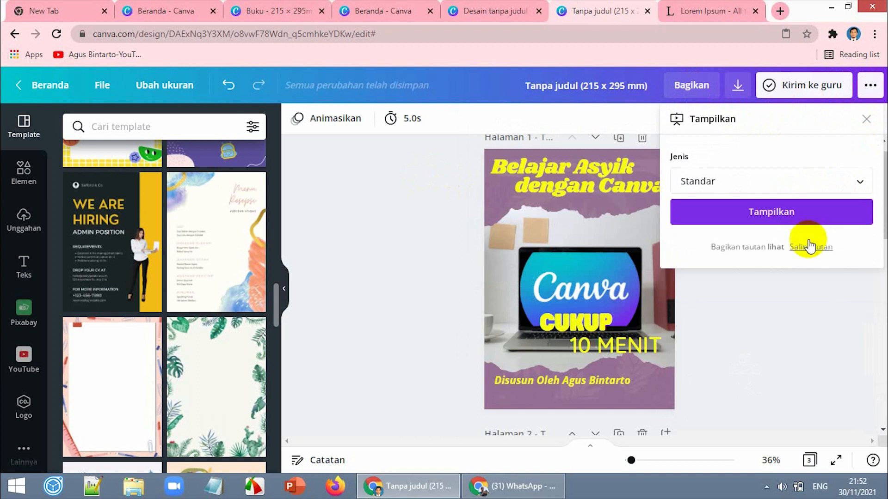
click(783, 213)
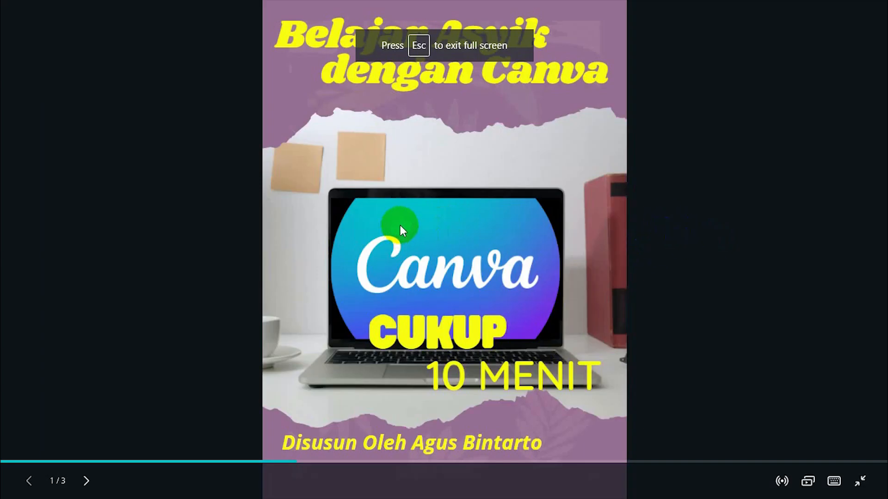
click(617, 235)
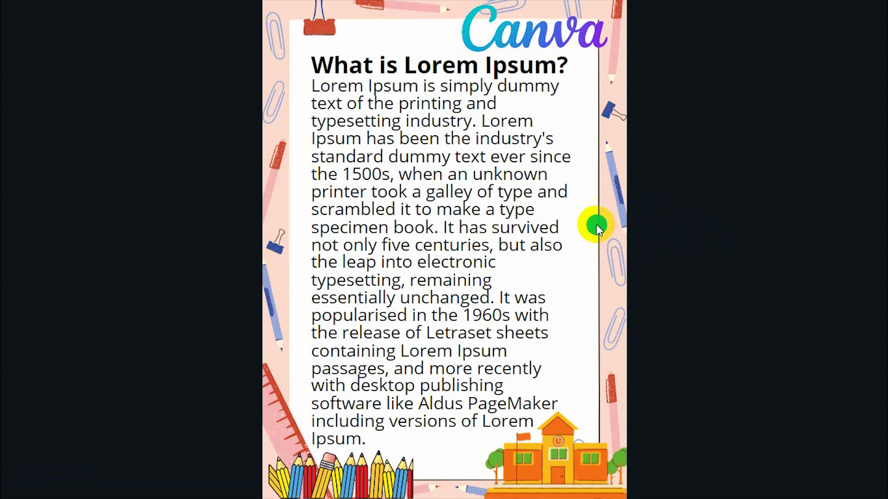
key(Escape)
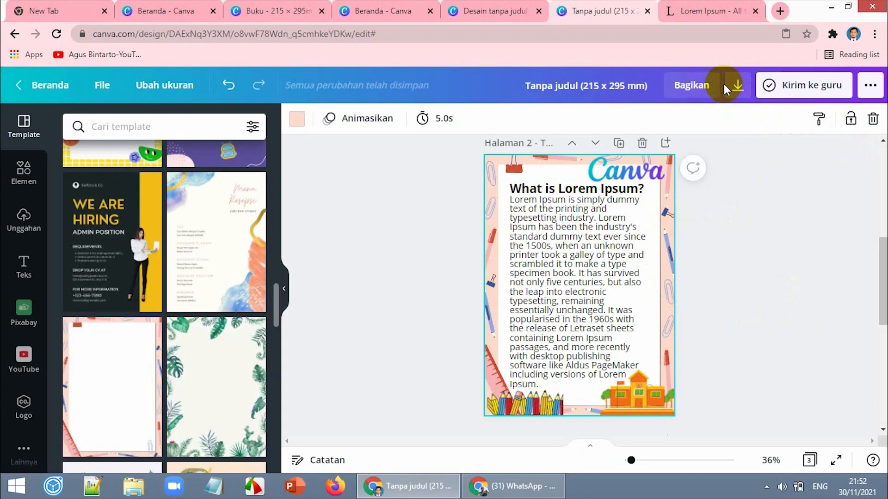
click(746, 248)
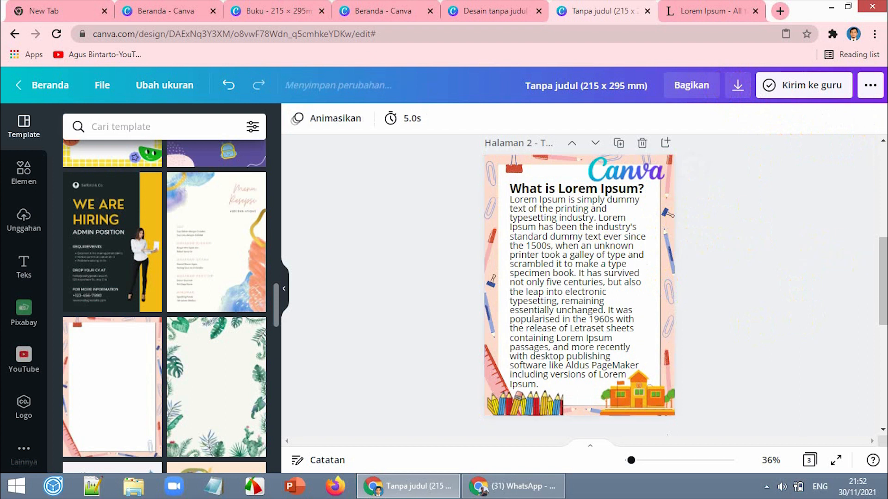
scroll(883, 289, up, 5)
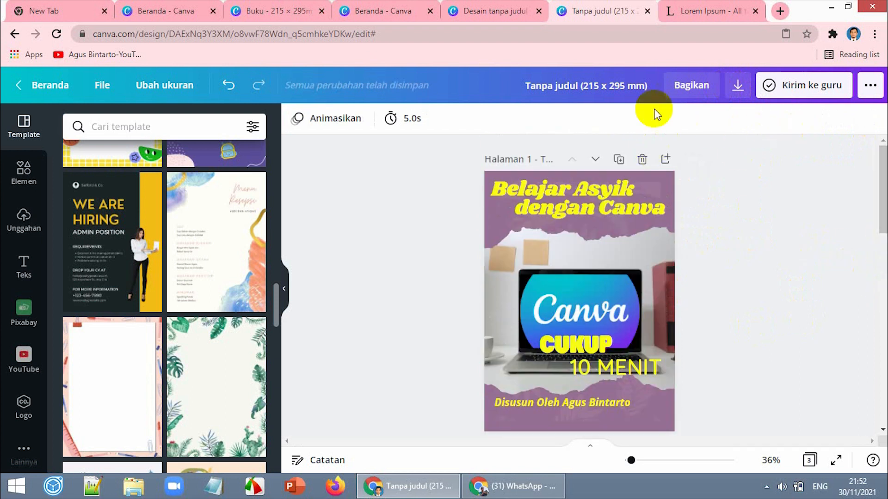
Step: Copy the public view link of the book design from the publishing choices
click(870, 88)
drag(878, 175, 880, 187)
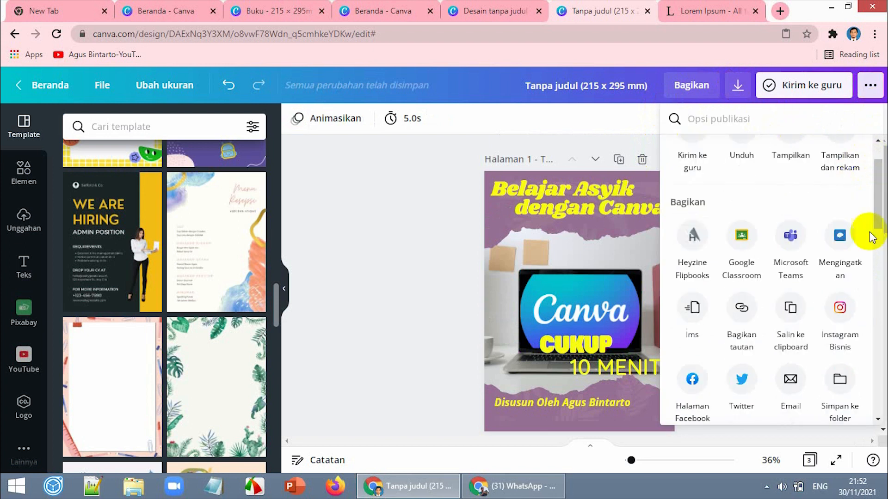
click(739, 309)
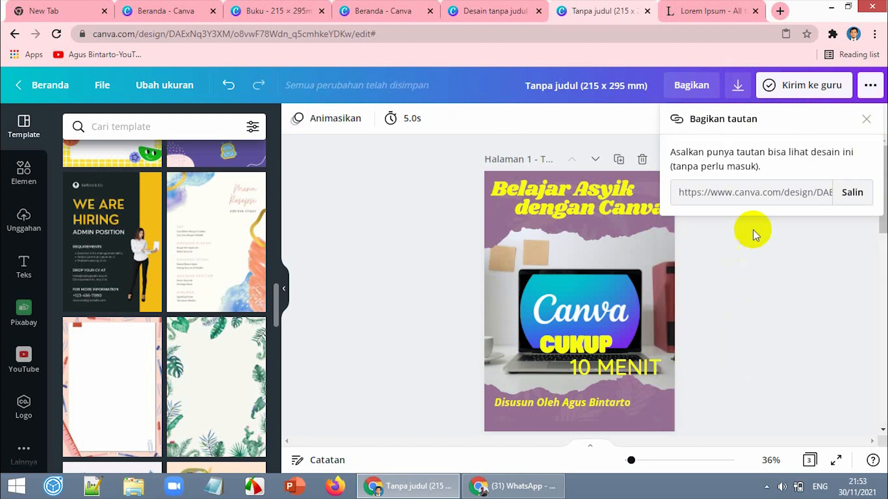
click(852, 194)
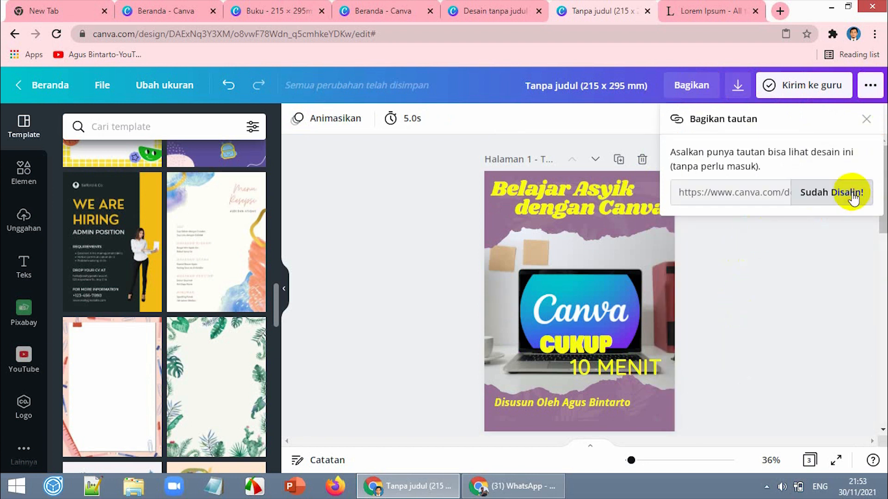
Step: Open the copied view link in a new browser tab and advance the shared book to its second page
click(780, 12)
click(675, 35)
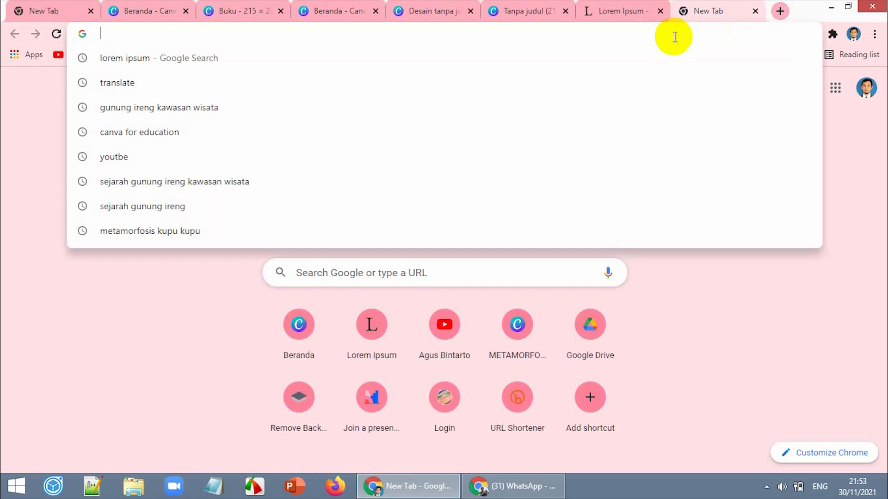
text(https://www.canva.com/design/DAExNq3Y3XM/view?utm_content=DAExNq3Y3XM&utm_campaign=designshare&utm_medium=link&utm_source=publishsharelink)
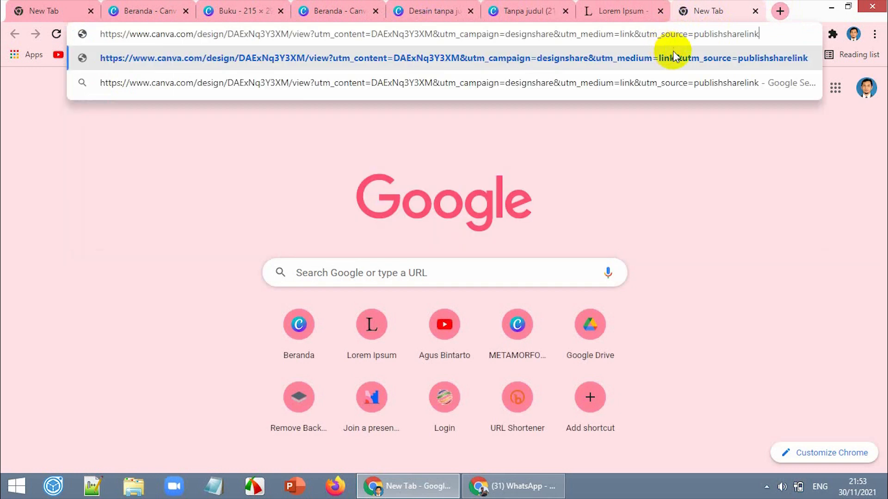
click(718, 59)
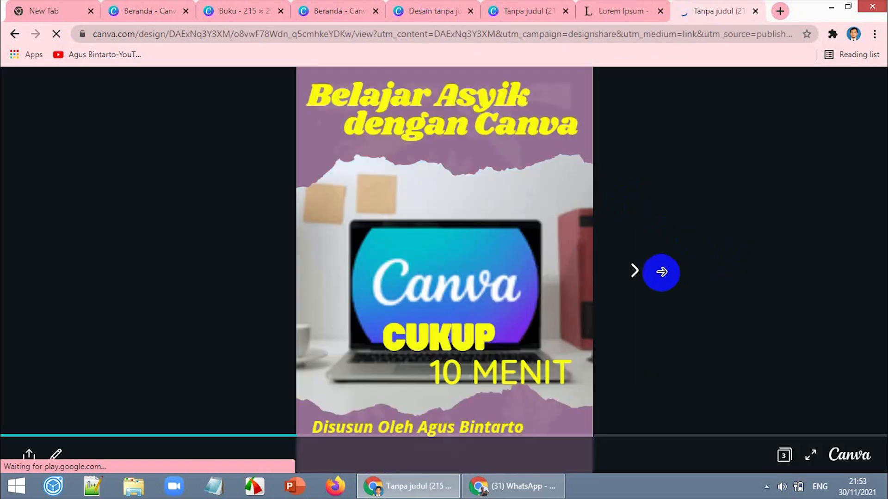
click(635, 272)
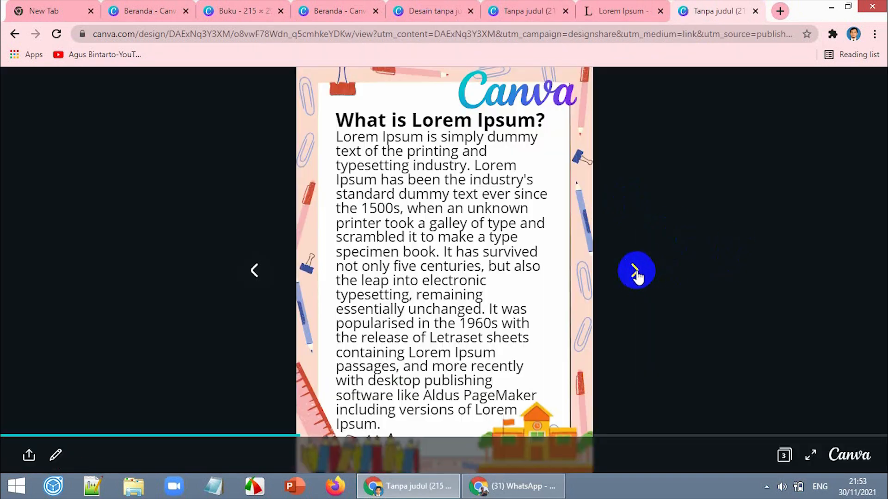
Step: Page through the shared book to its third page and back to the cover, and return to the design editor without the link-sharing pane
click(637, 271)
click(256, 272)
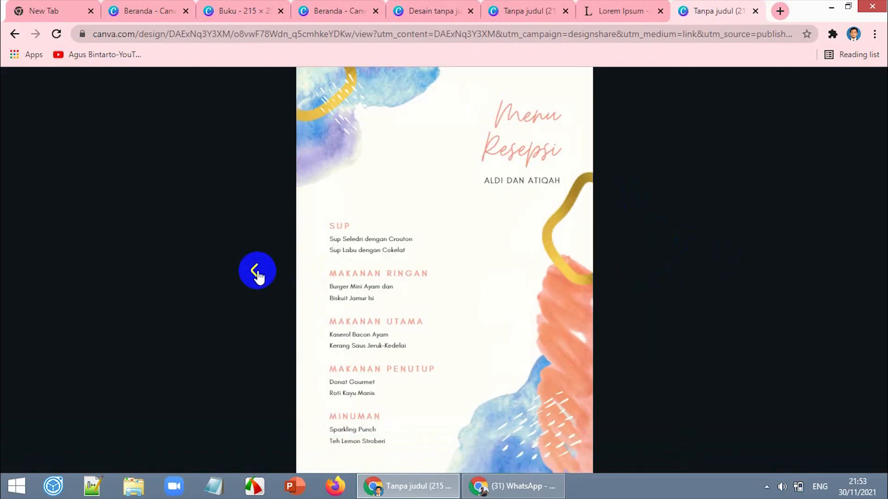
click(259, 274)
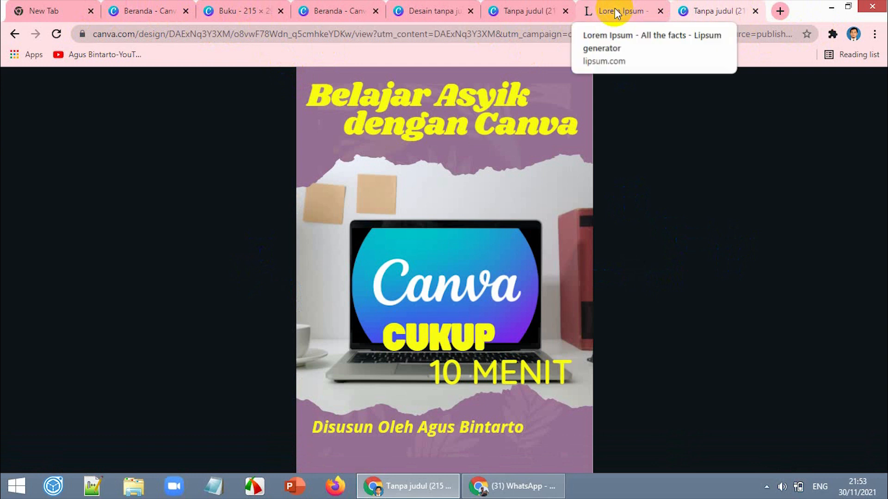
click(535, 11)
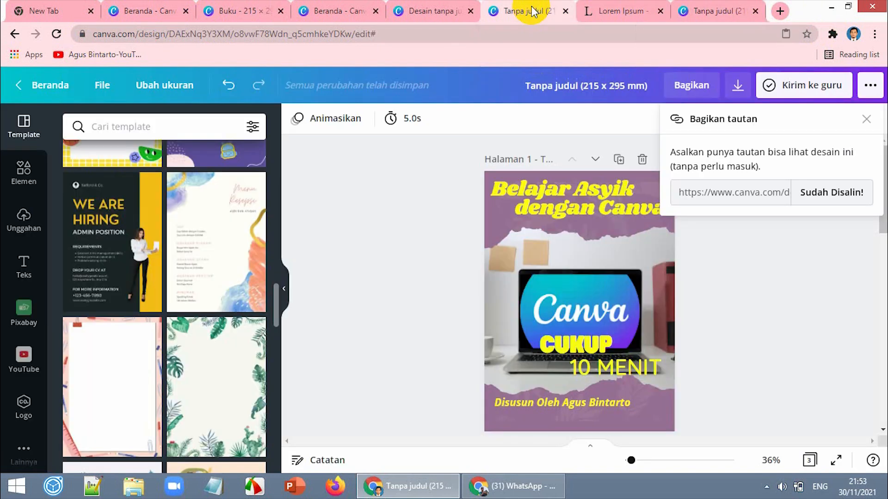
click(866, 119)
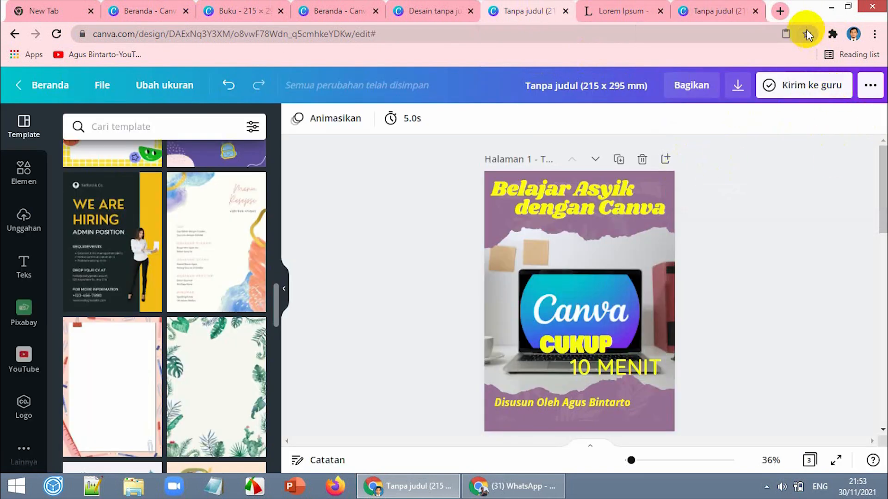
Step: Open Google Sites in a new browser tab from the list of Google apps
click(780, 11)
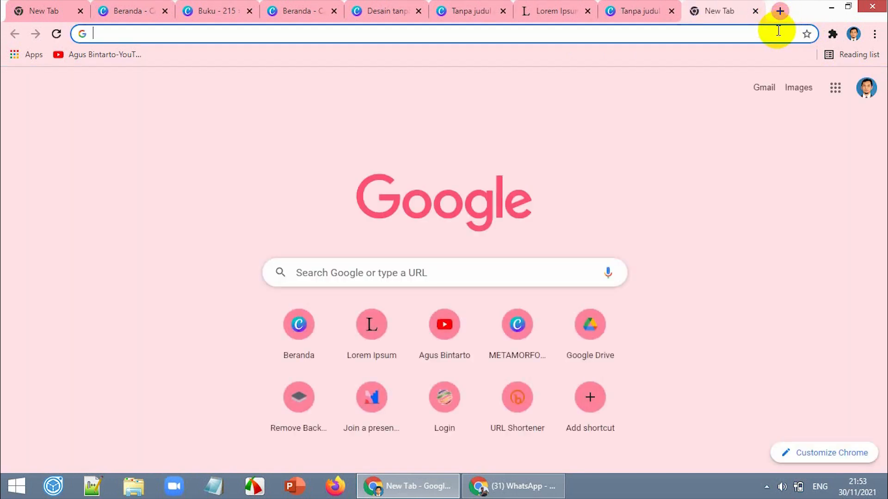
click(831, 93)
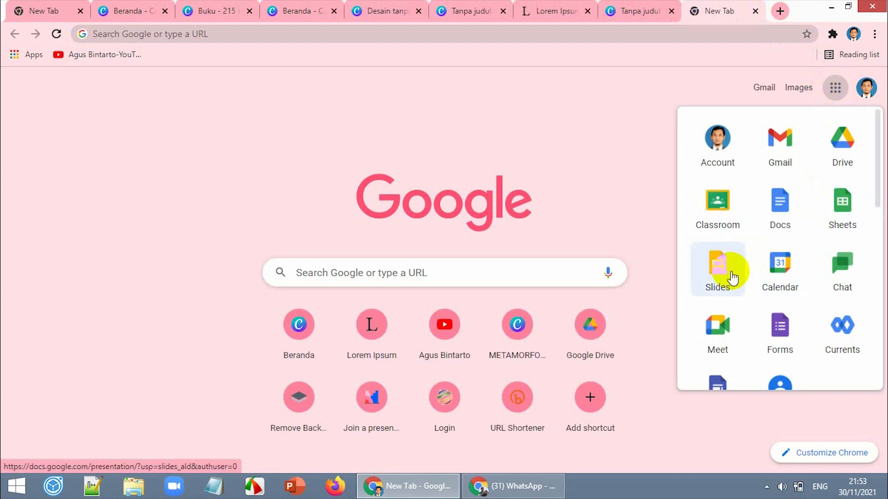
scroll(740, 277, down, 3)
scroll(811, 292, down, 5)
scroll(812, 290, down, 3)
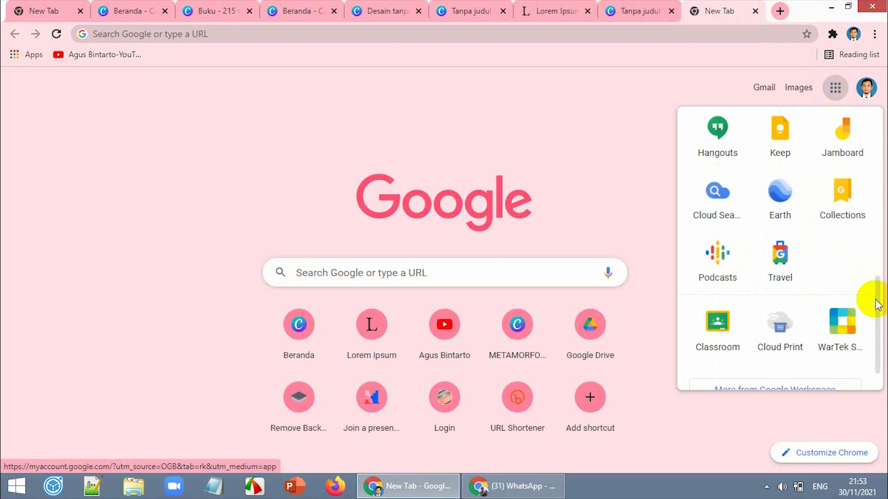
drag(874, 297, 873, 243)
drag(878, 181, 881, 169)
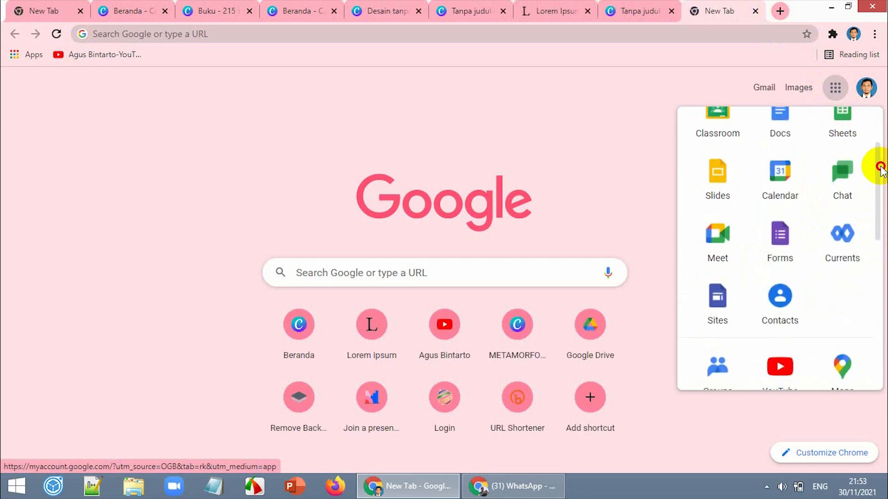
click(717, 298)
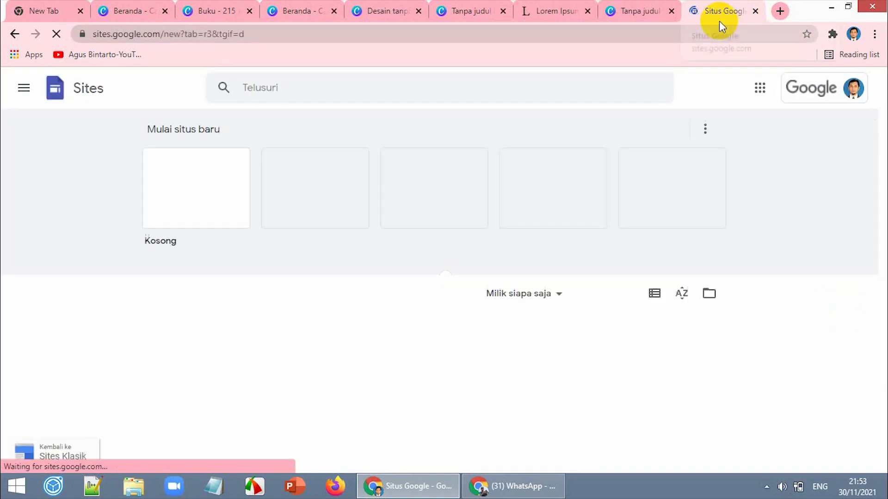
Step: Start a blank site and begin a web embed on its page using the embed code option
click(197, 181)
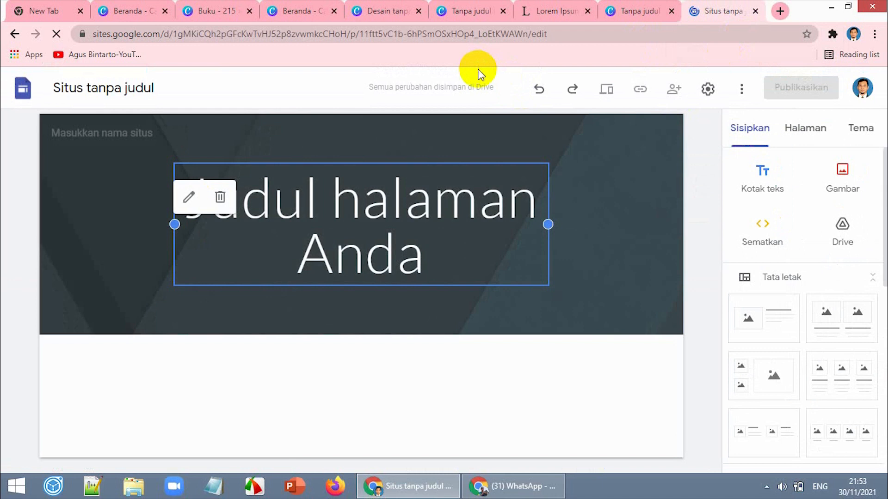
click(503, 213)
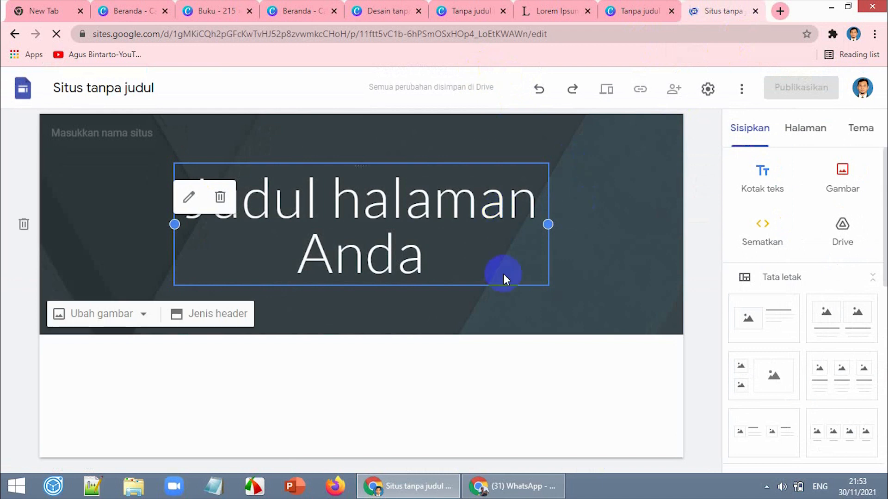
click(290, 392)
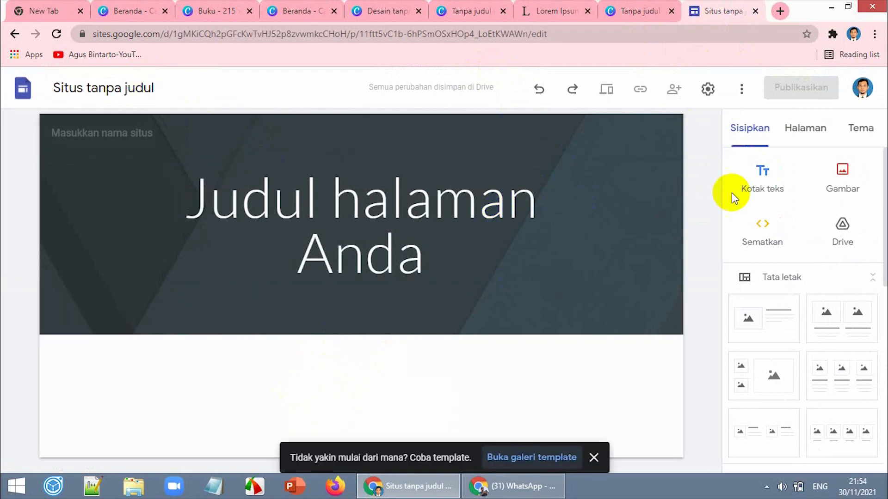
click(764, 229)
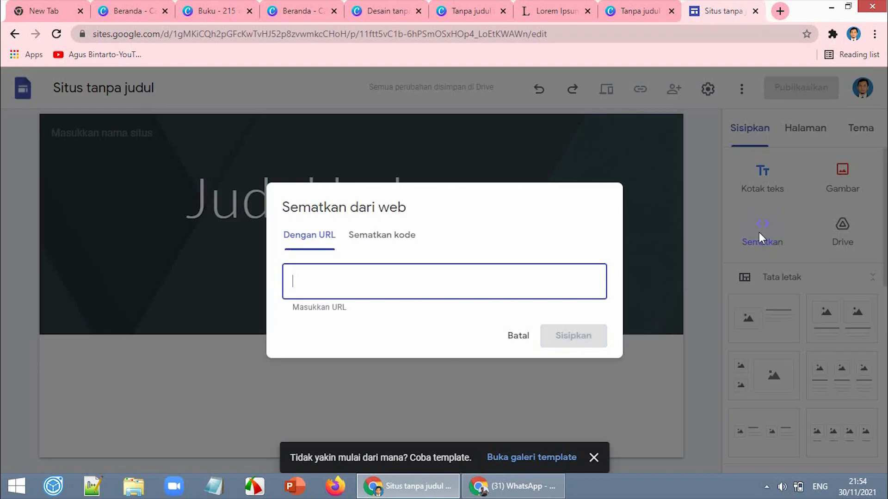
click(380, 240)
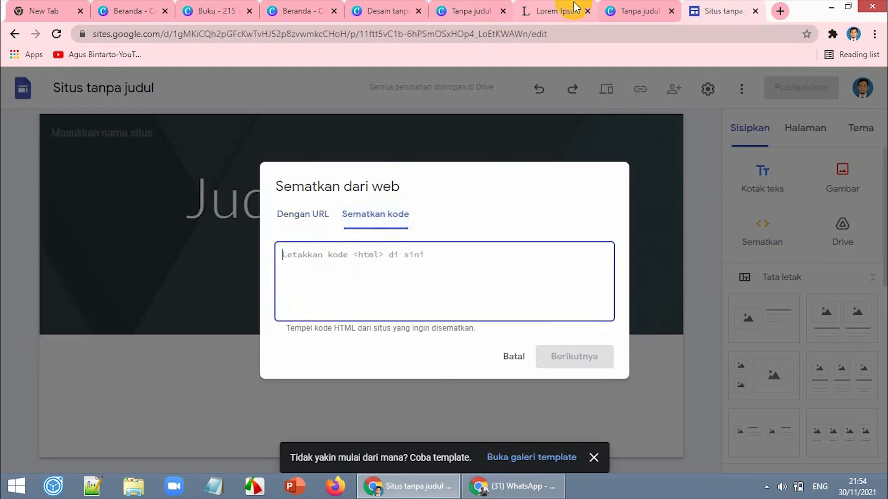
Step: Return to the Canva book design and copy its HTML embed code
click(490, 11)
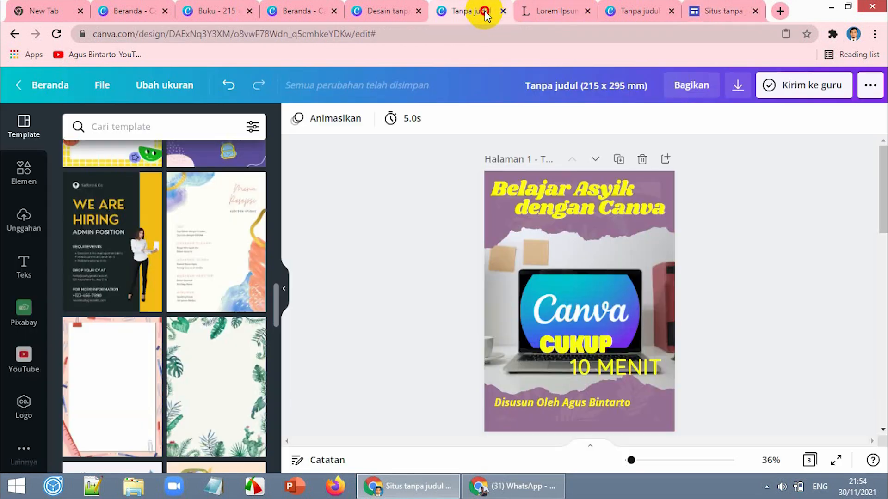
click(869, 90)
drag(877, 155, 877, 262)
click(833, 308)
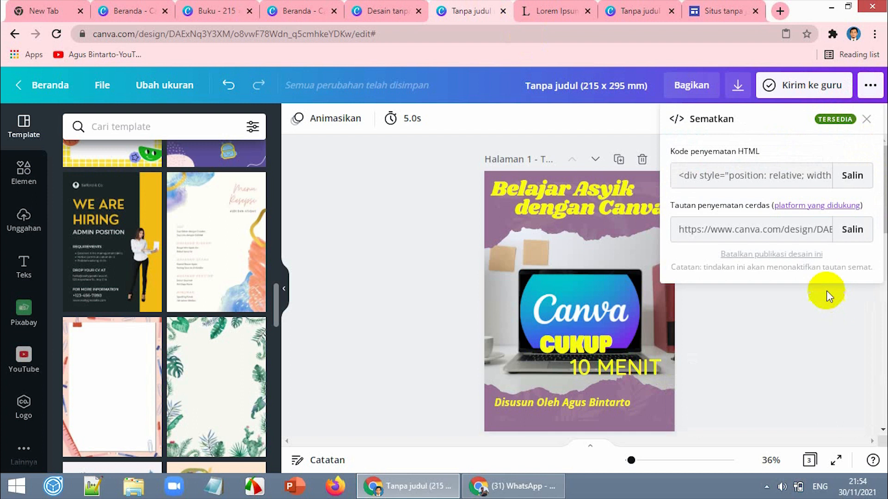
click(855, 178)
Step: Switch back to Google Sites, paste the copied HTML code into the embed, and insert the book on the page
click(723, 12)
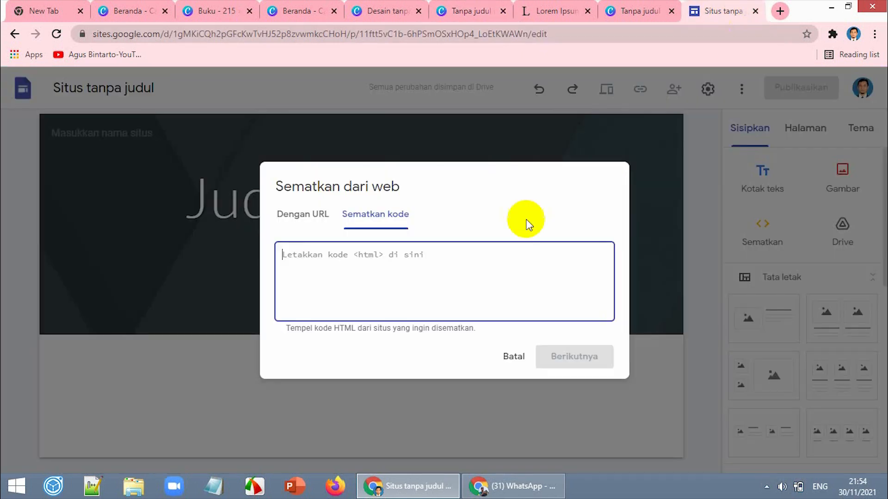
right_click(394, 254)
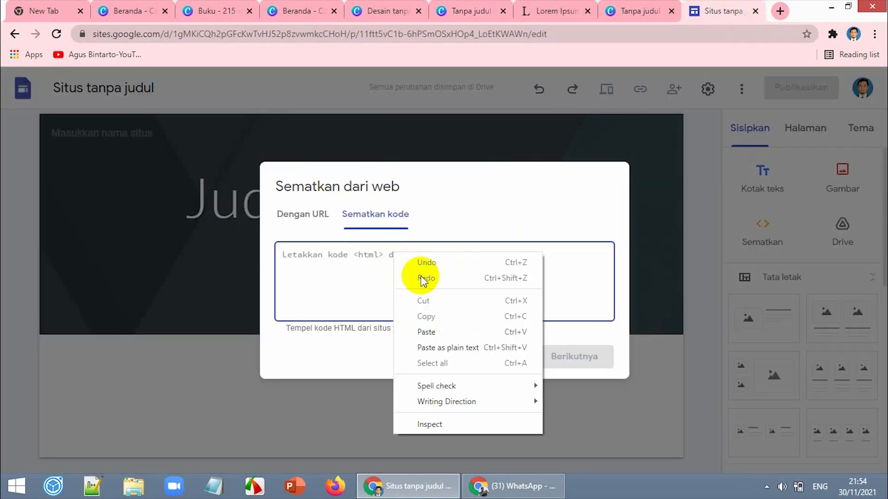
click(433, 332)
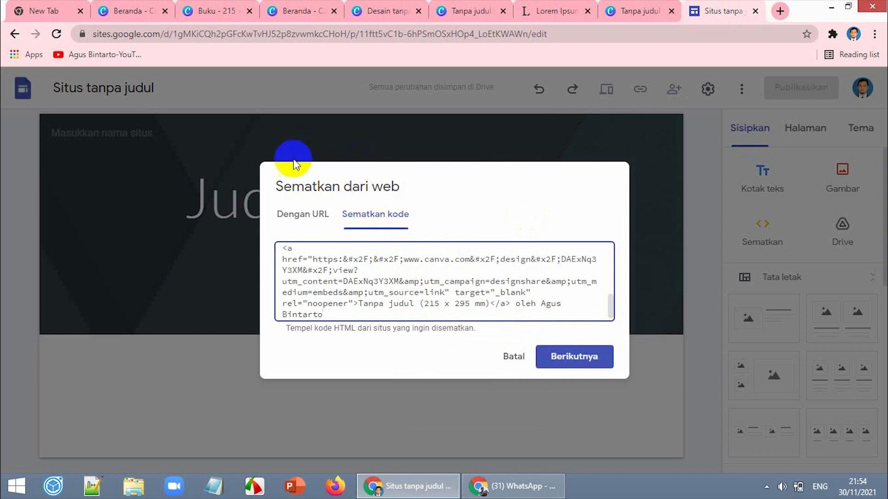
click(582, 359)
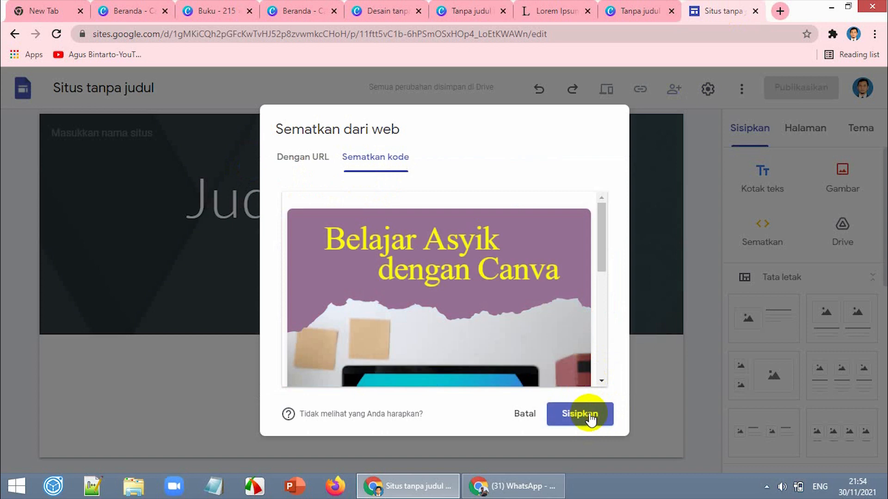
click(580, 414)
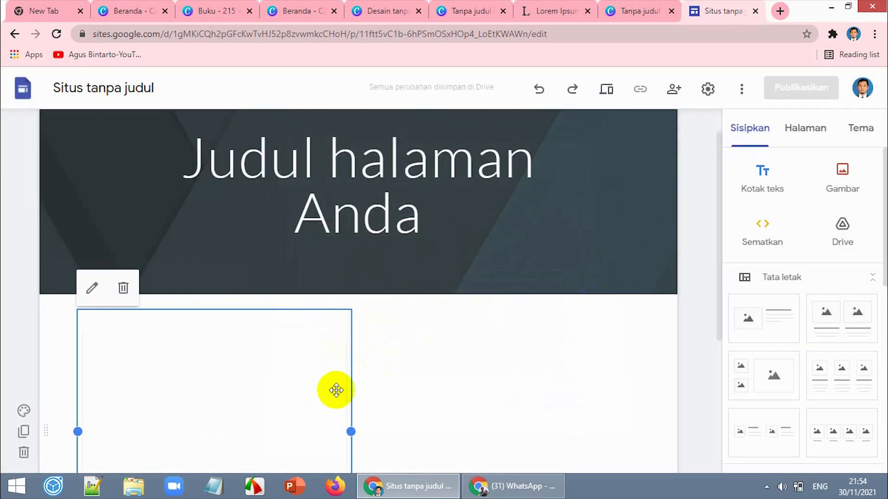
Step: Enlarge the embedded book's frame, widening it to most of the page and lengthening it to fit the whole cover
scroll(451, 377, down, 2)
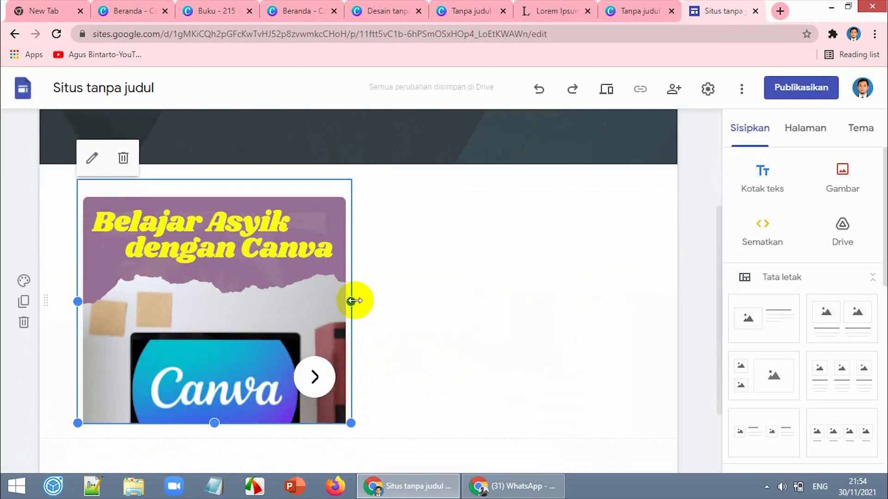
drag(353, 301, 568, 284)
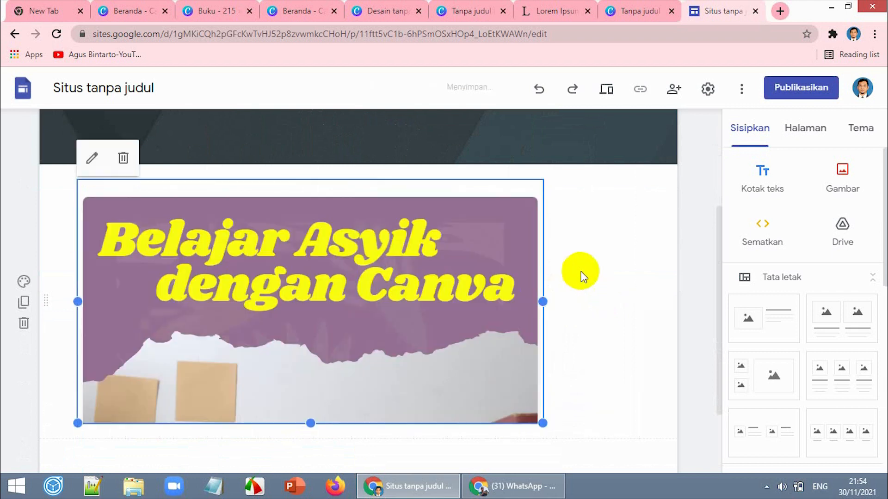
drag(312, 323, 310, 496)
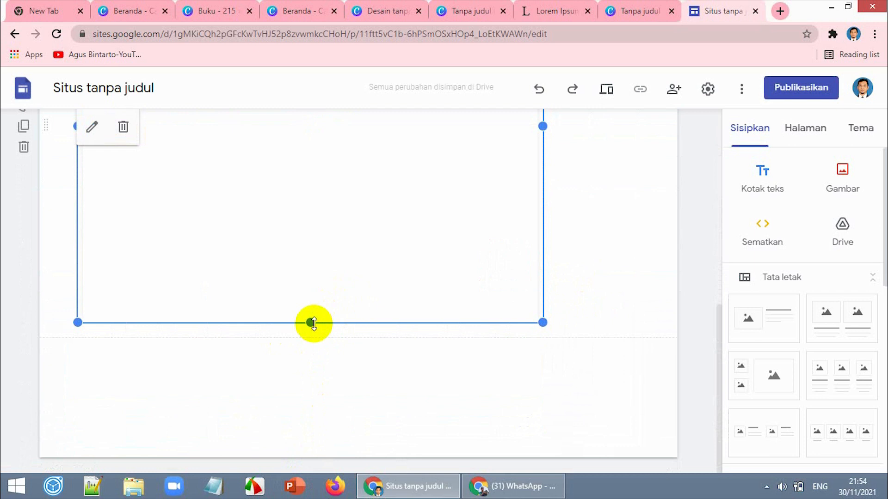
drag(312, 323, 311, 389)
drag(310, 421, 312, 431)
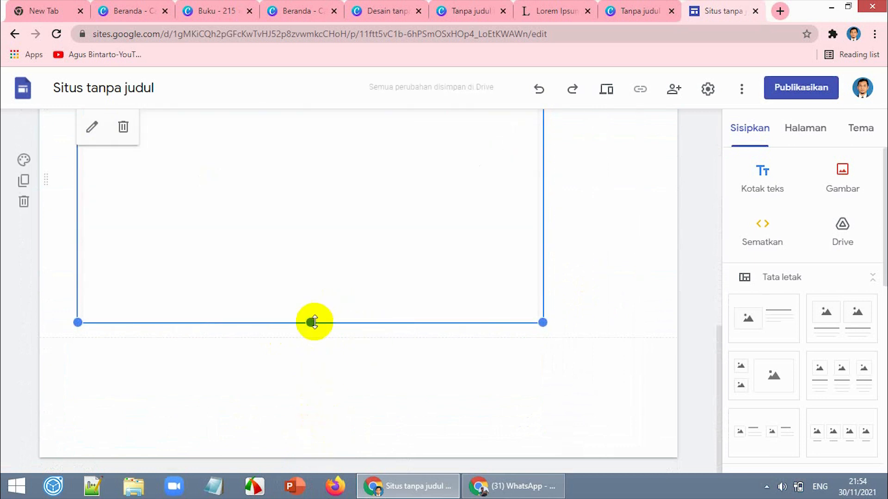
drag(314, 323, 314, 430)
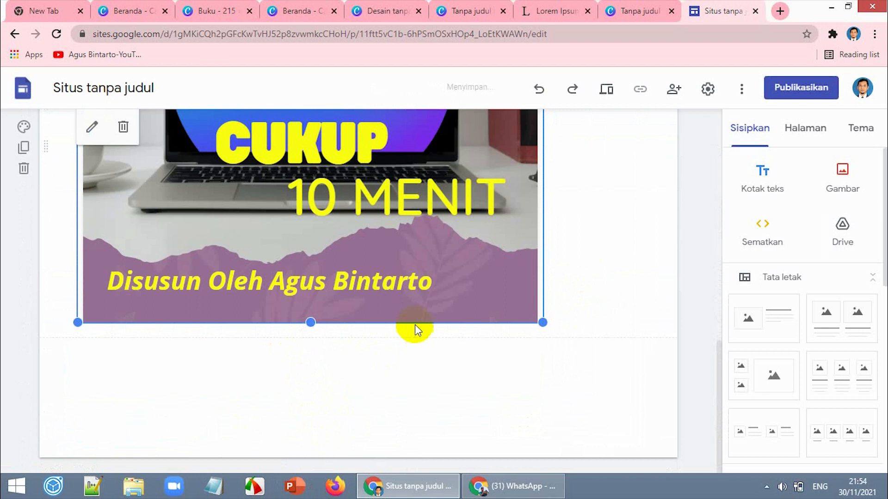
drag(311, 322, 308, 374)
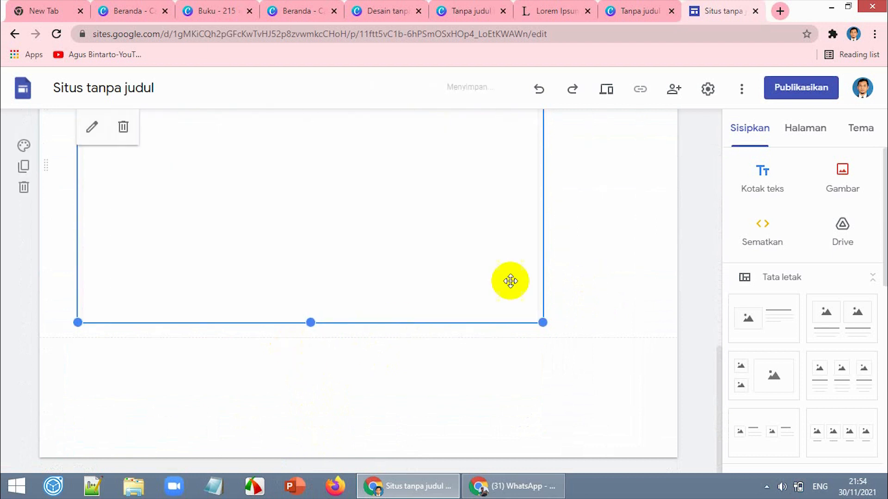
Step: Move the embedded book frame to the horizontal centre of the page and check it along its full height
scroll(594, 240, up, 8)
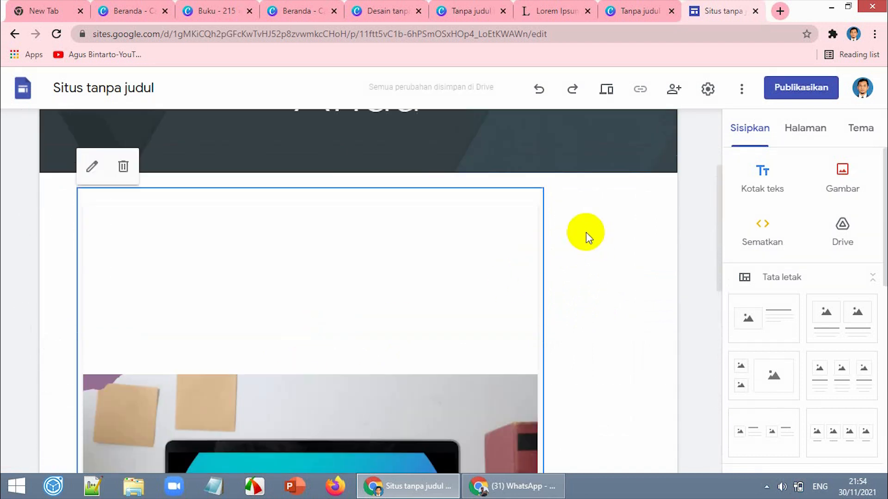
scroll(586, 232, up, 2)
drag(301, 271, 405, 331)
scroll(580, 254, down, 5)
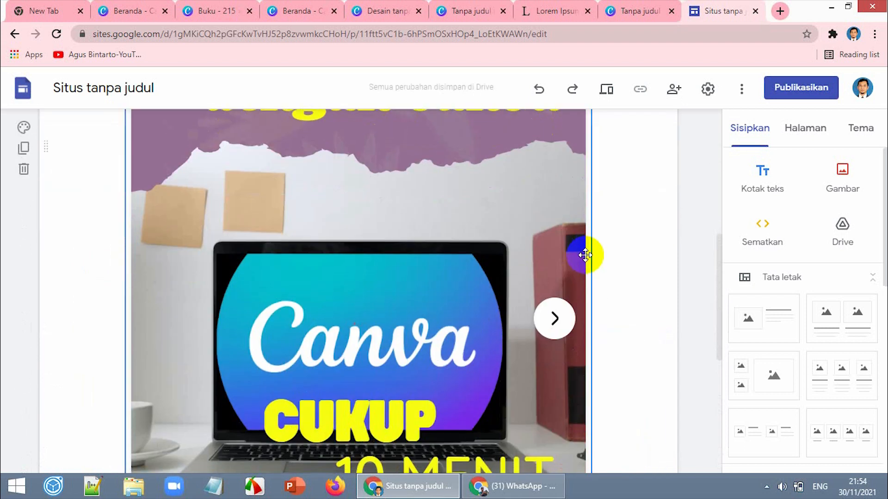
scroll(564, 259, down, 5)
scroll(546, 253, up, 12)
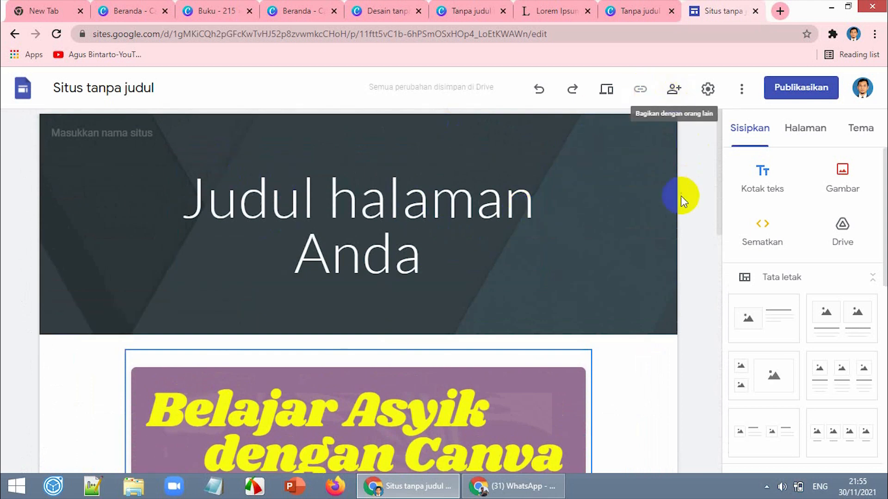
Step: Publish the site with the web address nyoba
click(801, 93)
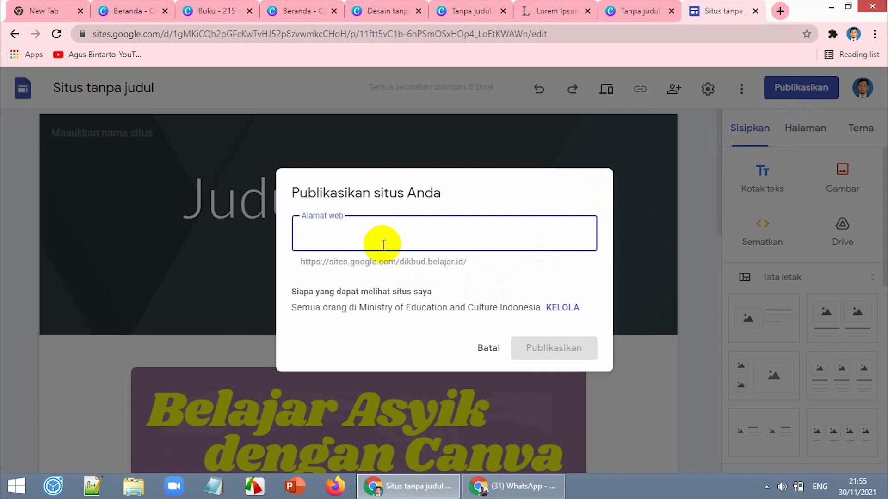
text(nyoba)
click(548, 354)
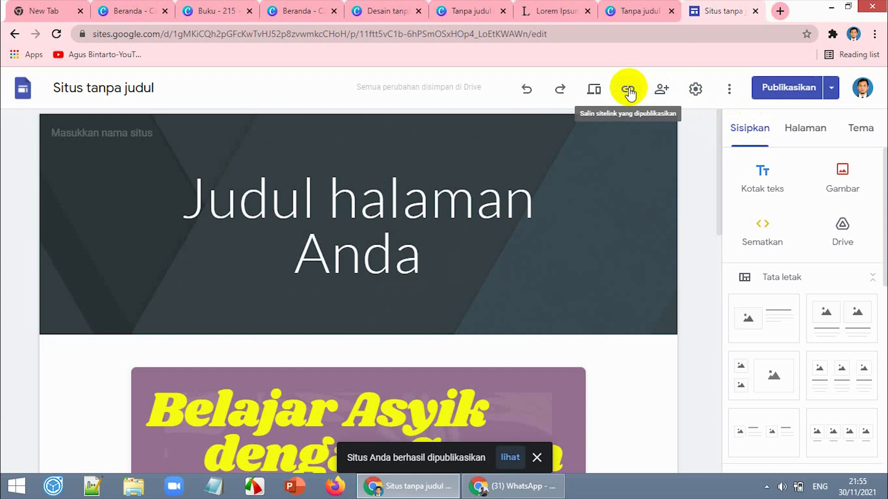
Step: Copy the published site's link and open it in a new browser tab
click(629, 90)
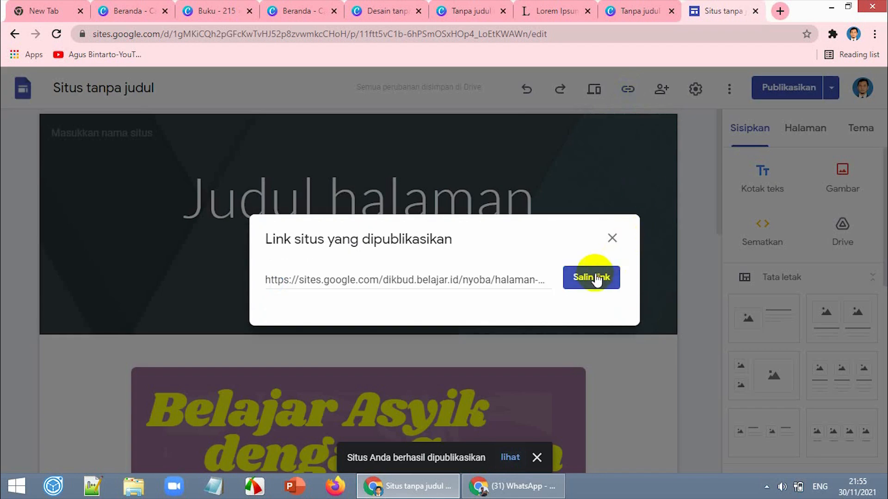
click(597, 279)
click(780, 11)
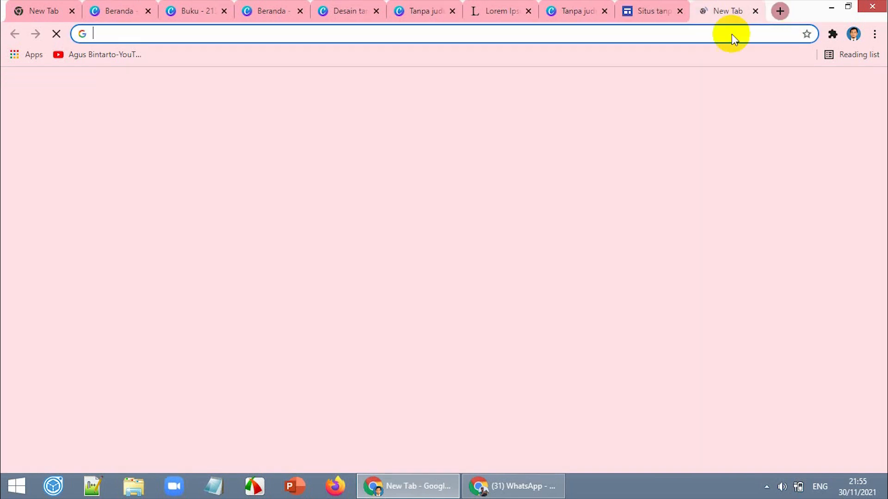
click(674, 34)
text(https://sites.google.com/dikbud.belajar.id/nyoba/halaman-muka)
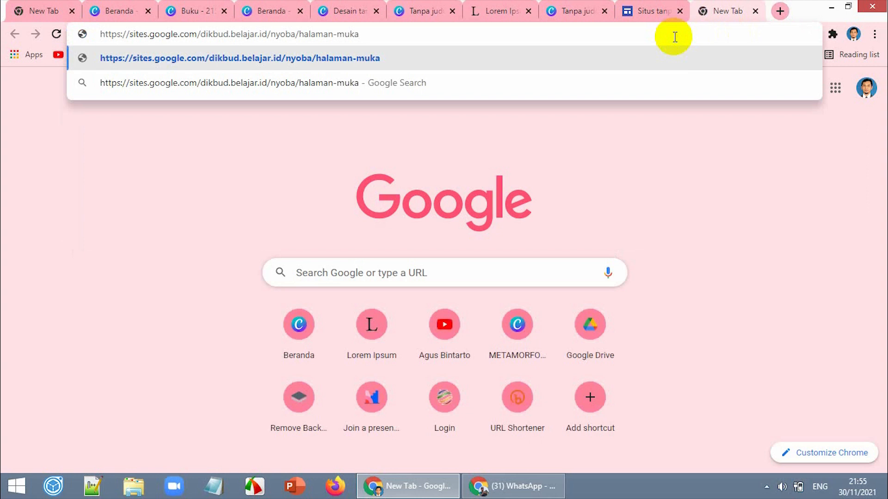
key(Return)
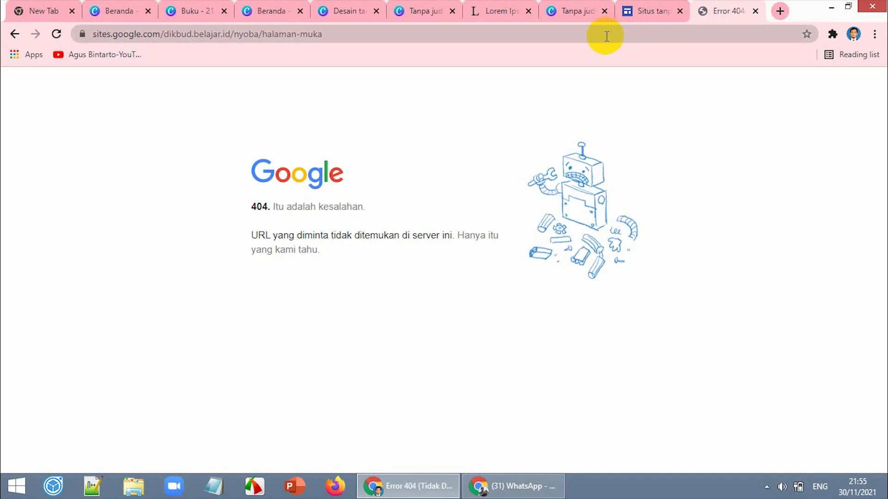
Step: Return to the Google Sites editor and set the draft's link access to "Siapa saja yang memiliki link"
click(658, 11)
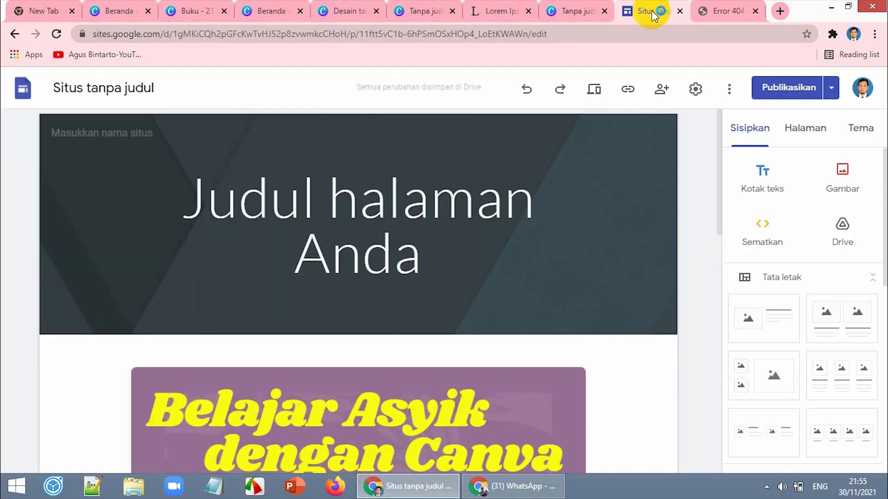
click(691, 89)
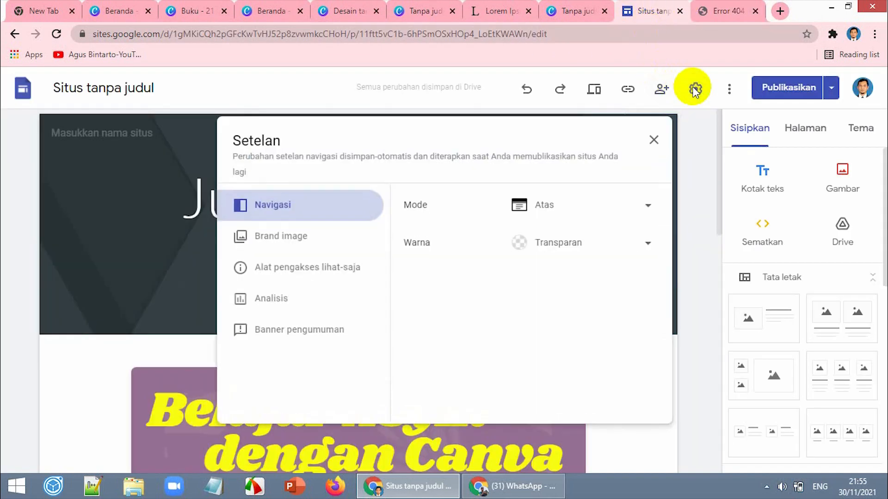
click(661, 89)
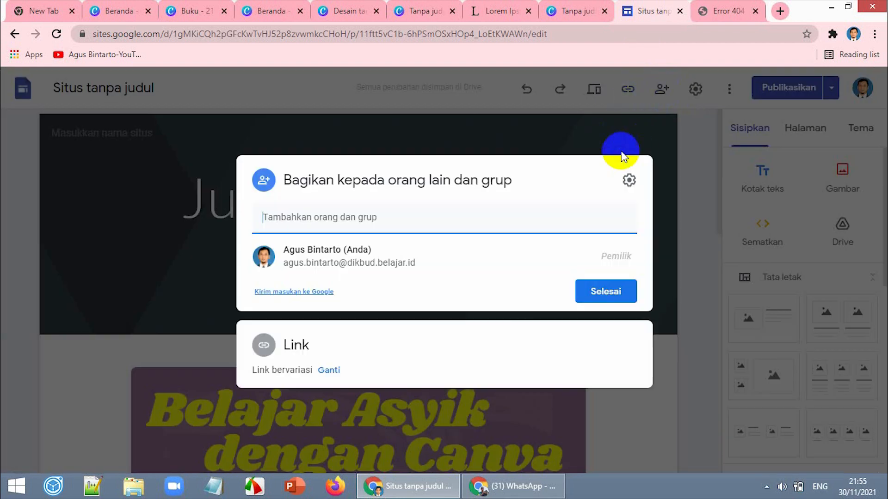
click(273, 343)
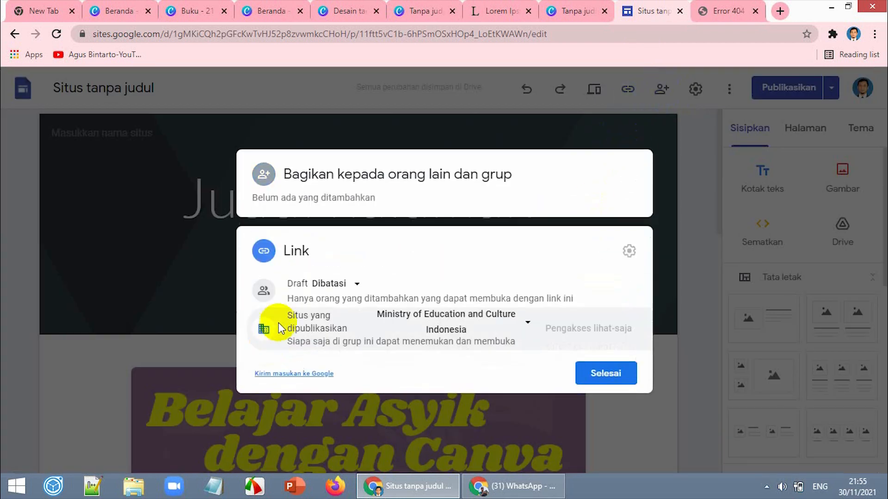
click(352, 290)
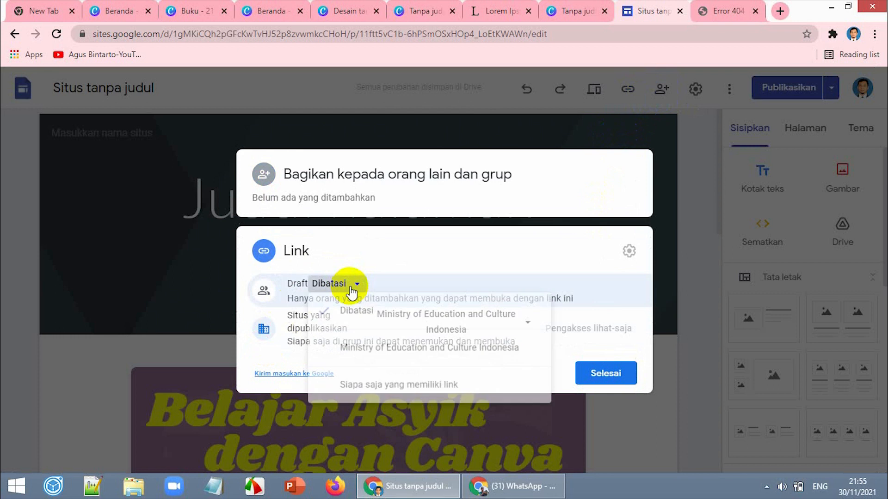
click(382, 394)
click(602, 370)
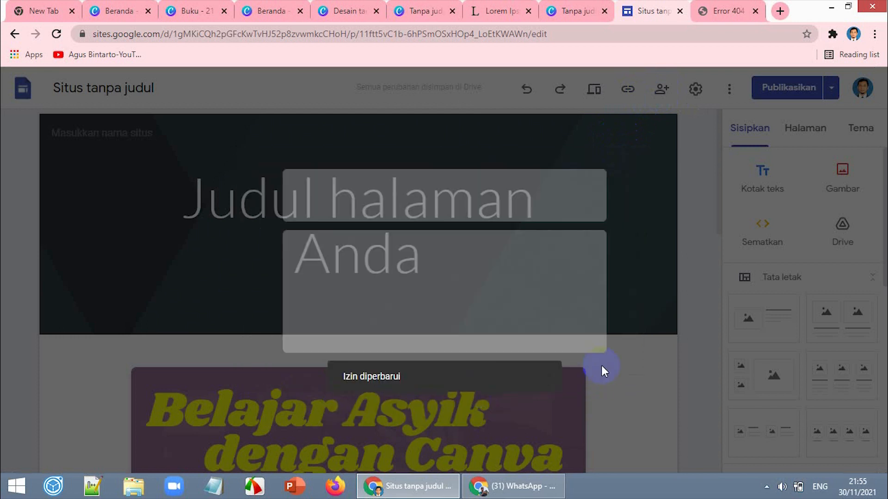
Step: Copy the published site's link again and load it in the tab showing the error page
click(629, 90)
click(576, 276)
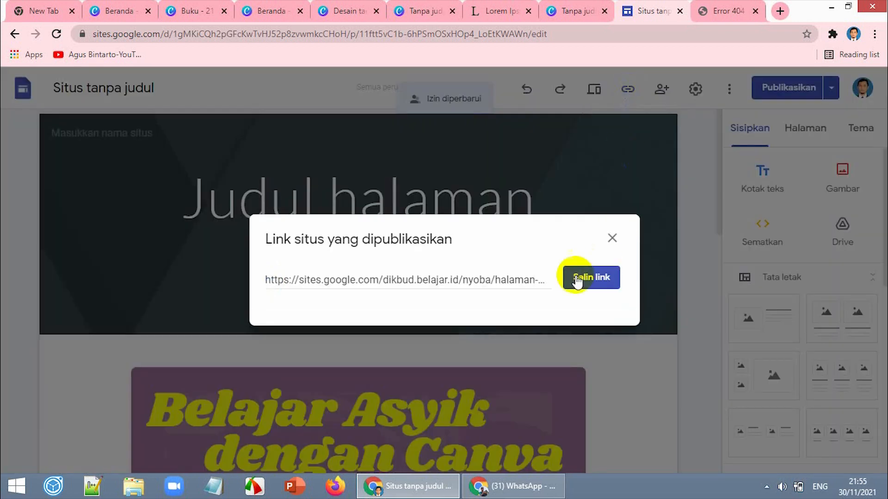
click(611, 132)
click(715, 12)
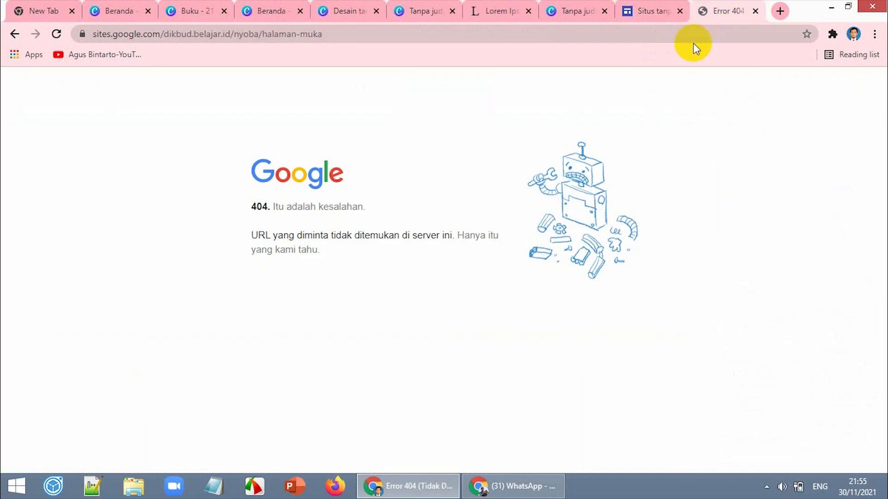
click(687, 32)
text(https://sites.google.com/dikbud.belajar.id/nyoba/halaman-muka)
key(Return)
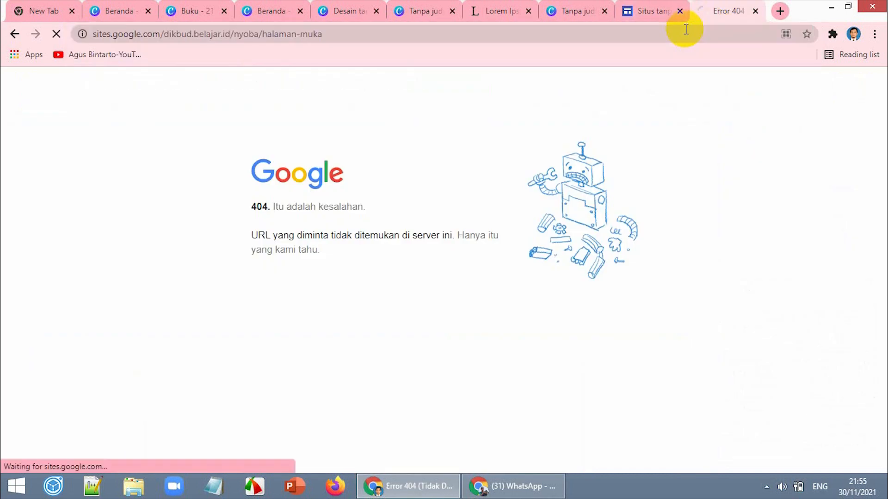
Step: Check the embedded book on the published page, paging forward through it and back to the cover
scroll(546, 215, down, 4)
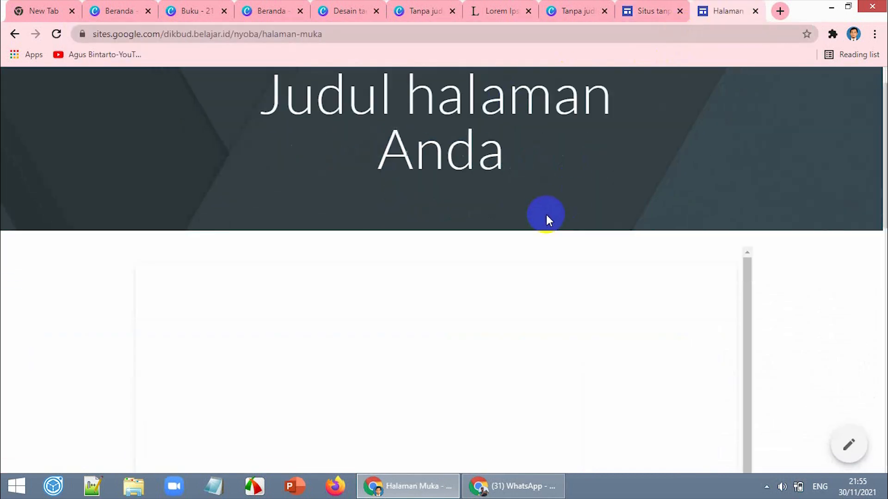
scroll(608, 230, down, 5)
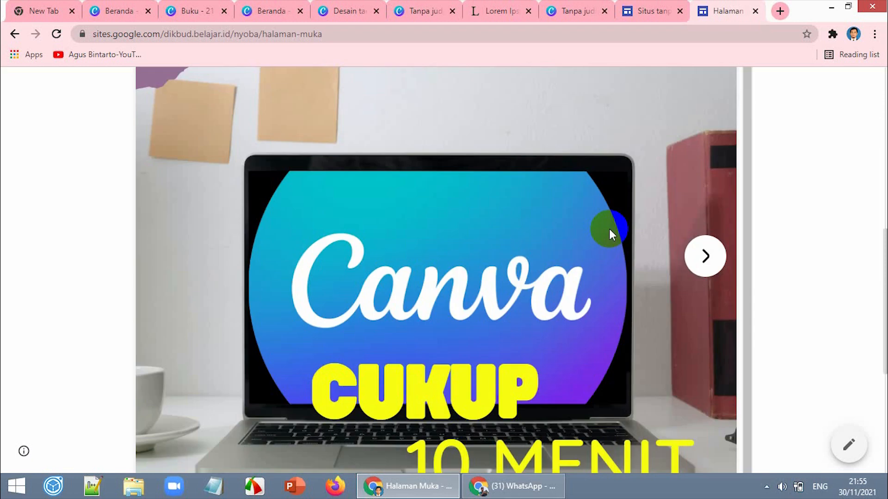
click(705, 255)
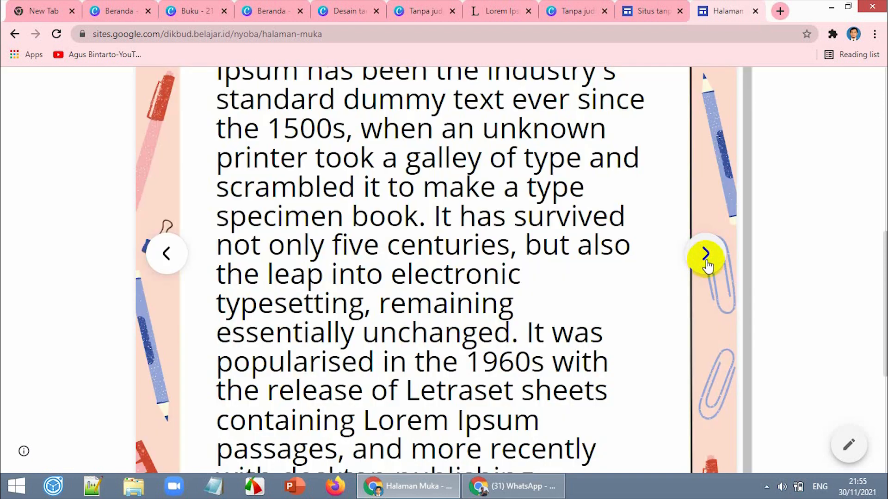
click(706, 261)
click(172, 261)
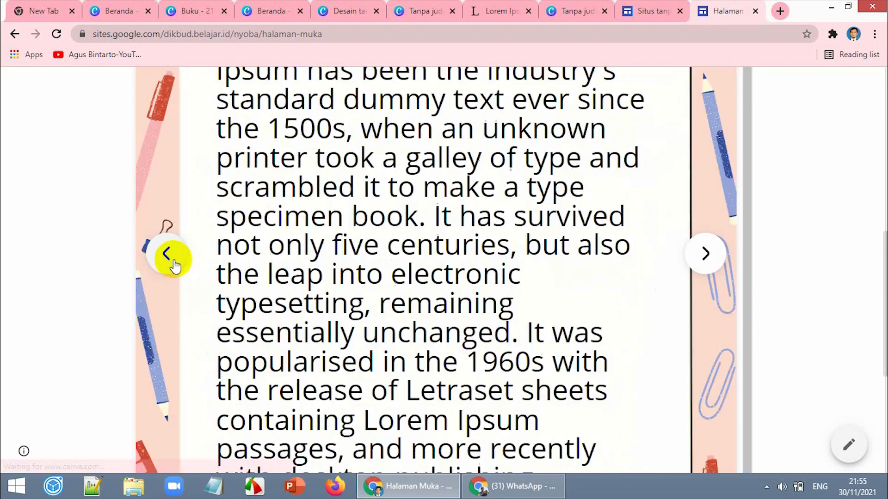
click(173, 257)
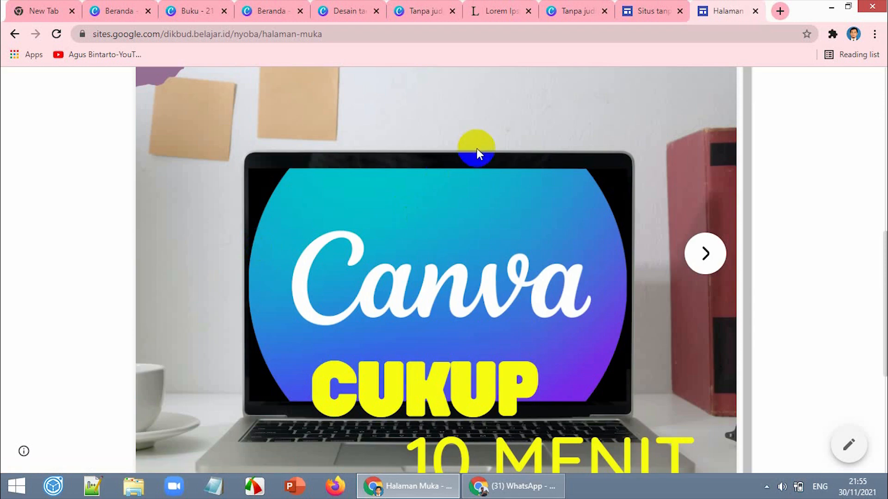
Step: Switch to the book design in the Canva editor and close its embed code settings
click(573, 12)
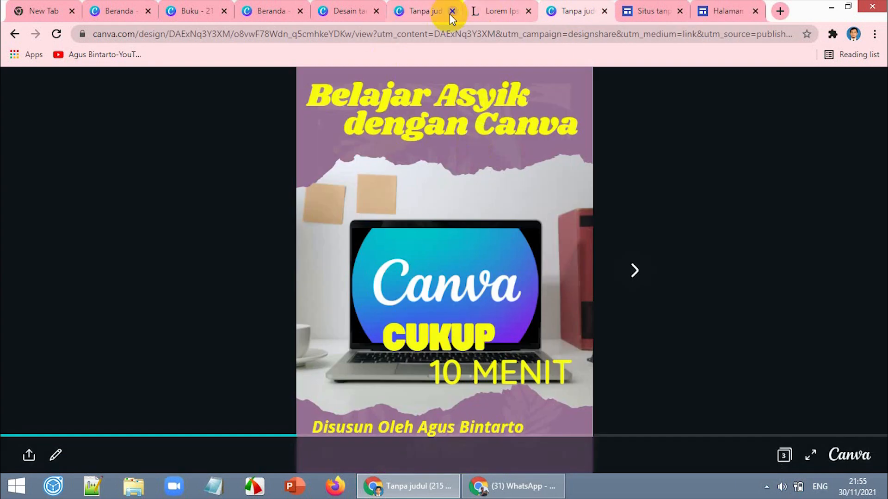
click(450, 15)
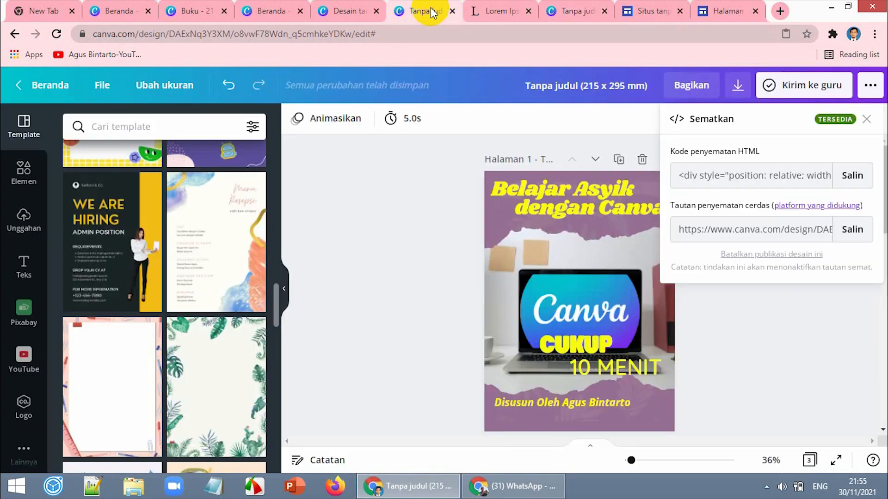
click(866, 121)
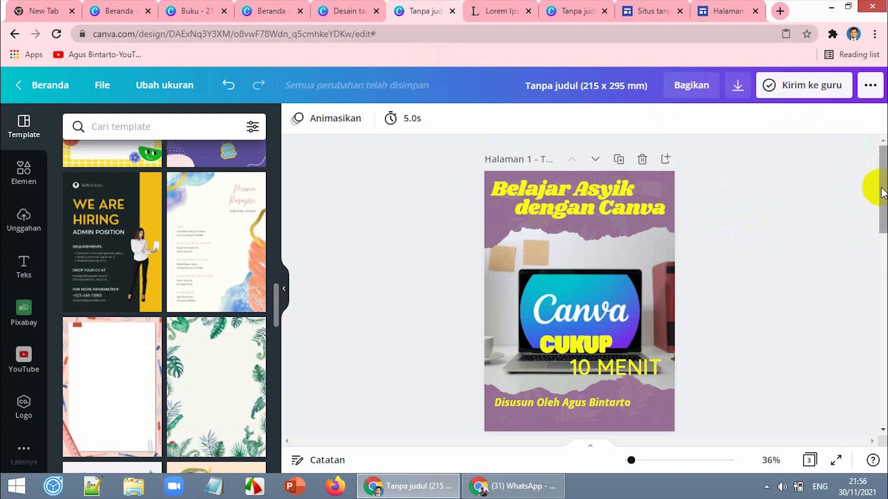
drag(880, 182, 868, 214)
Step: Search the design's publishing options for "hey" to find Heyzine Flipbooks, then clear the search and close the options
click(868, 86)
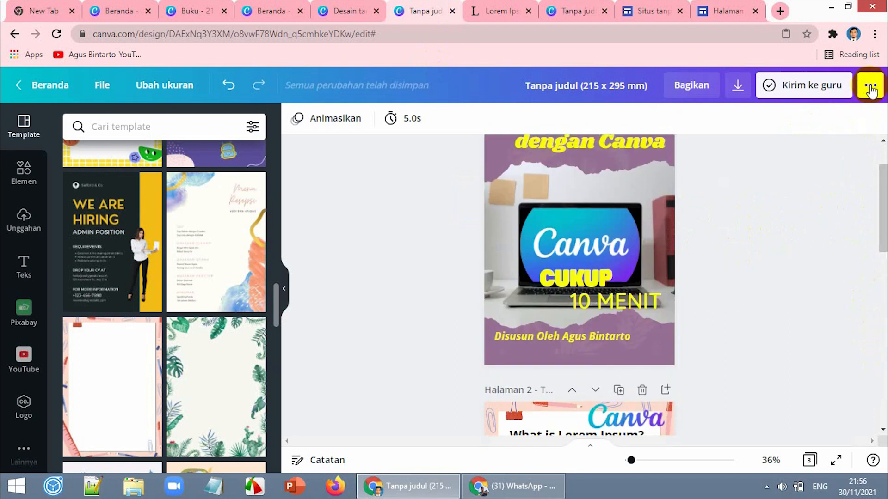
click(870, 88)
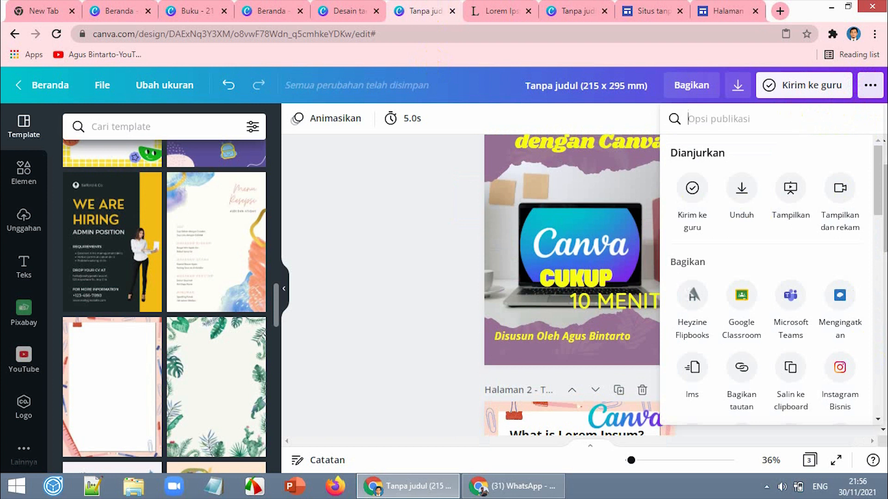
click(717, 121)
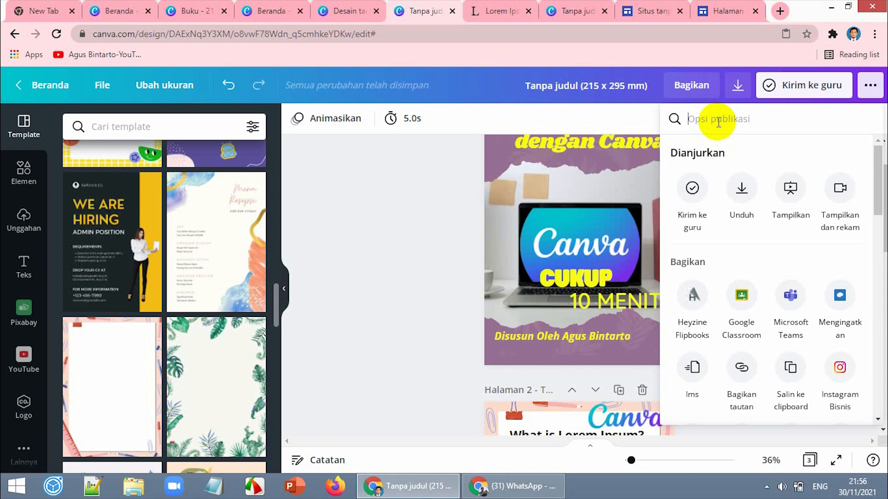
text(hey)
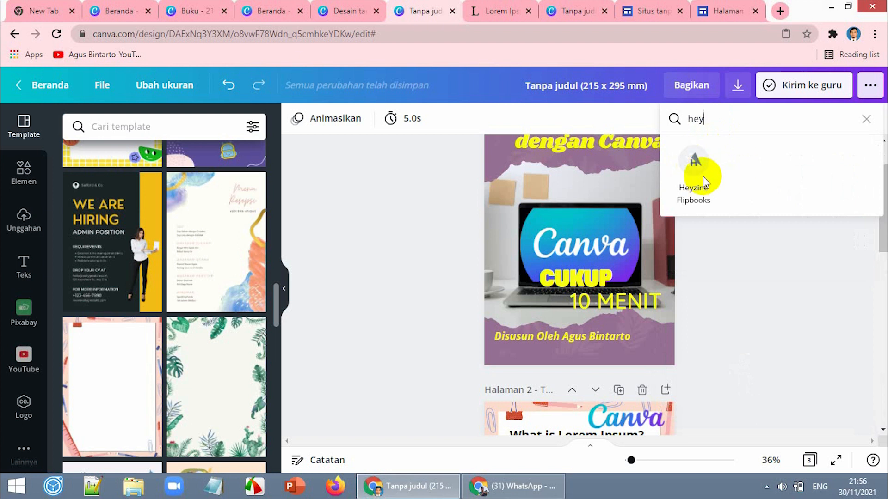
click(866, 119)
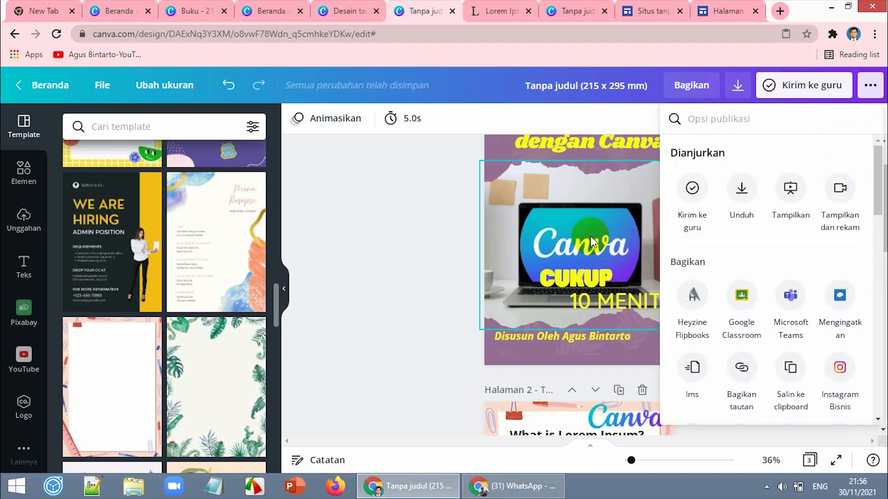
click(443, 239)
Step: Go to page 3 of the book and search YouTube videos for "Cara mendaftar akun bel;ajar"
scroll(406, 275, down, 10)
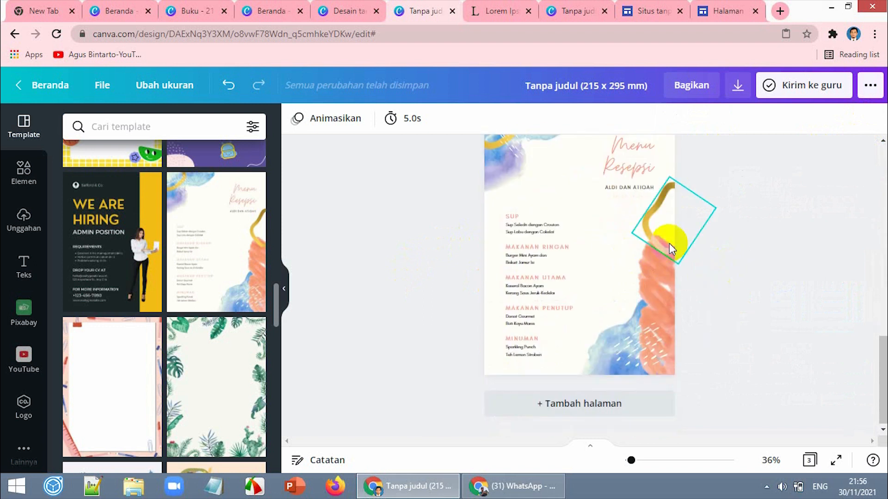
scroll(670, 243, up, 3)
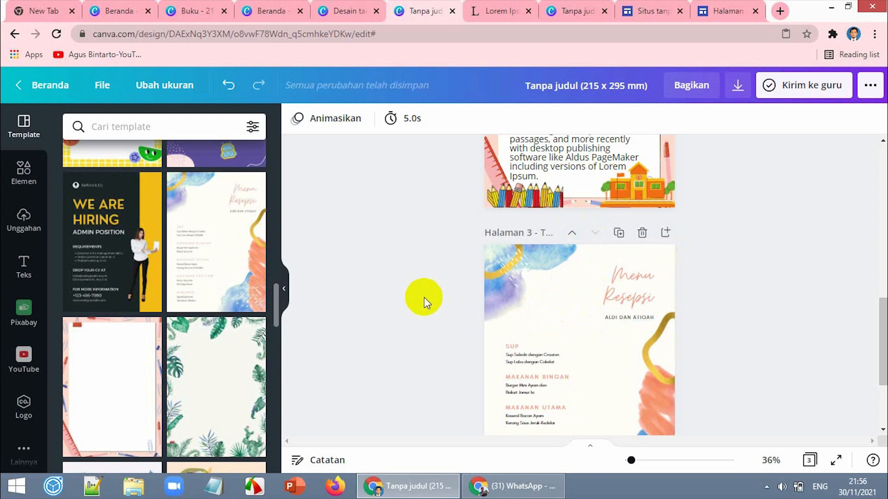
click(39, 365)
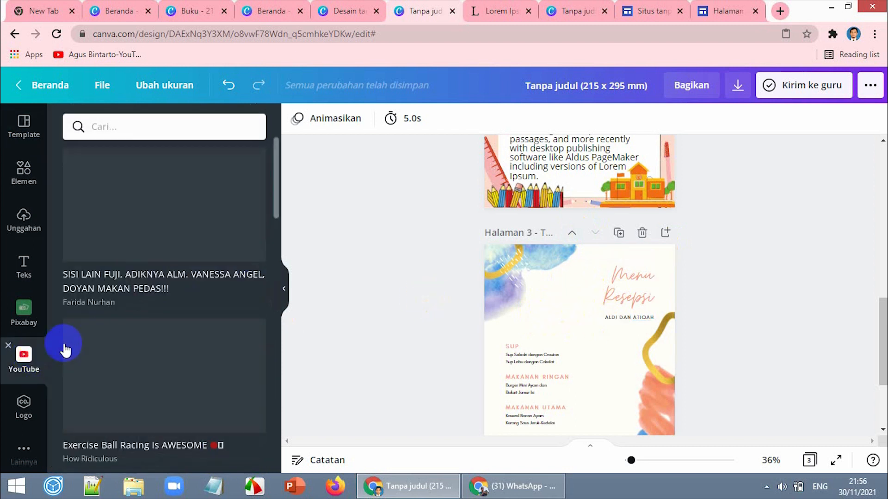
click(180, 131)
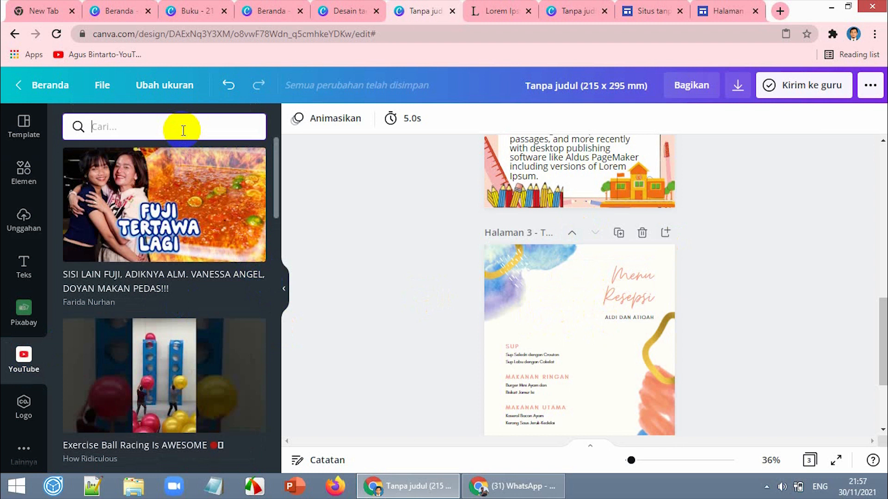
text(Cara mendaftar akun bel;ajar)
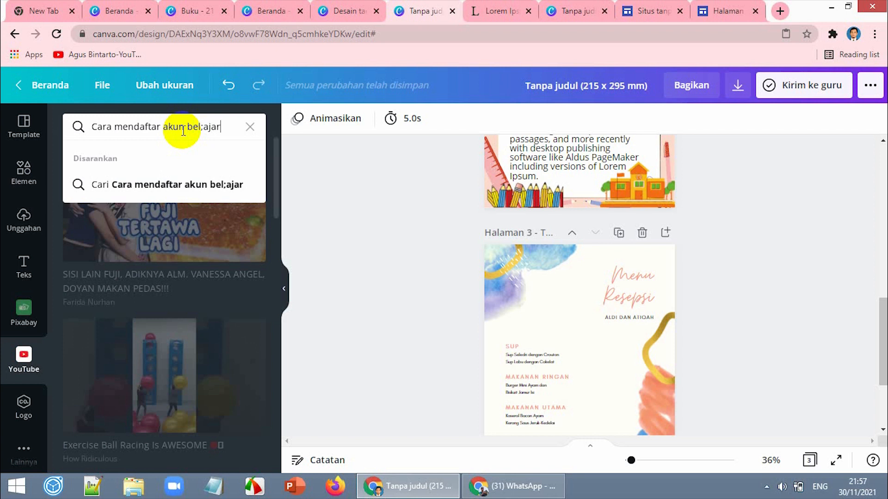
key(Return)
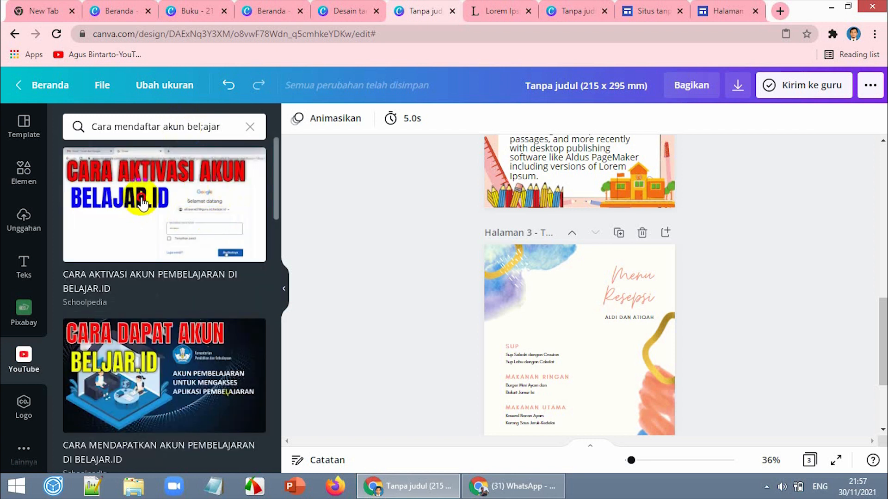
Step: Add the video "CARA AKTIVASI AKUN PEMBELAJARAN DI BELAJAR.ID" to page 3, place it over the upper part, and enlarge it to most of the page width
click(142, 203)
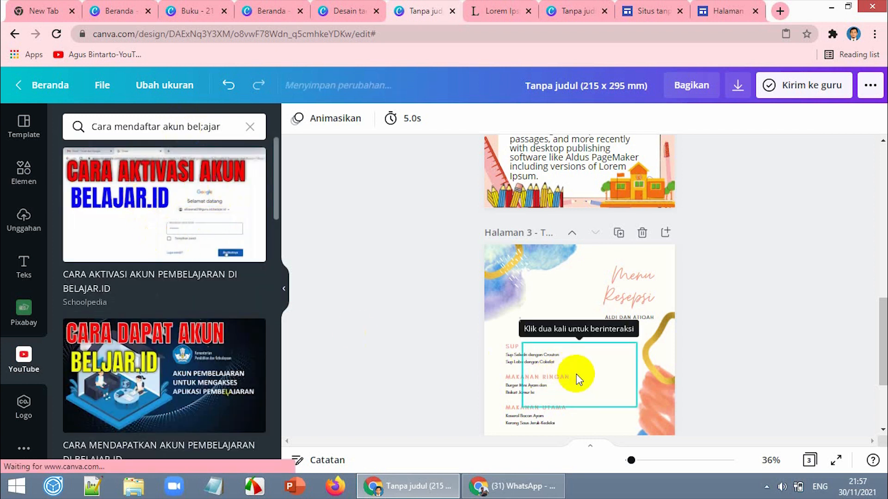
drag(578, 380, 569, 297)
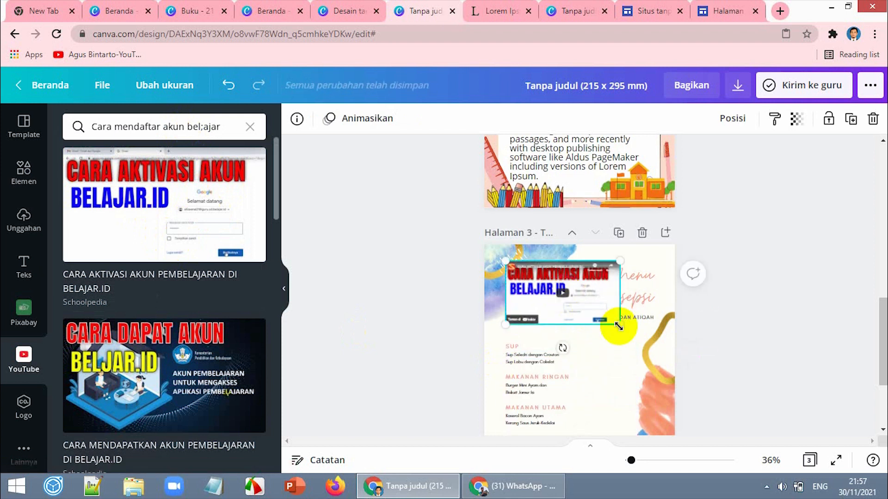
drag(619, 325, 644, 344)
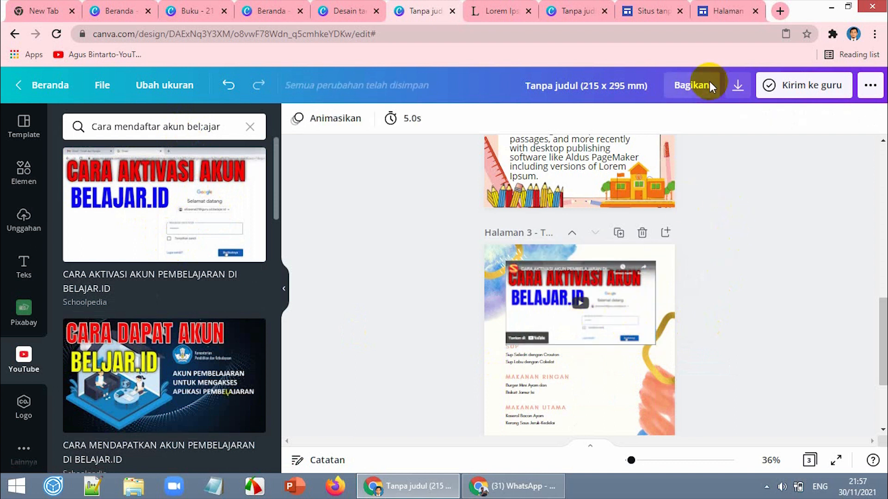
Step: Switch to the published Google Sites page, reload it, and page through the embedded book to its third page
click(720, 12)
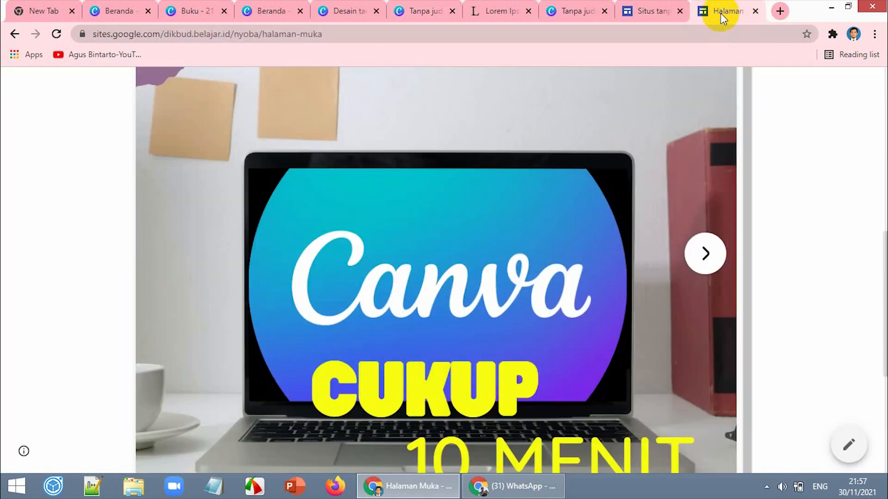
click(56, 33)
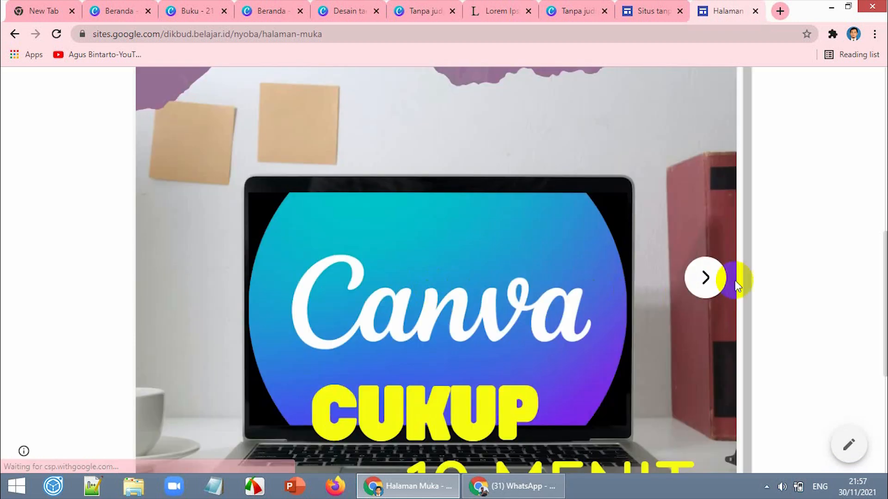
click(706, 277)
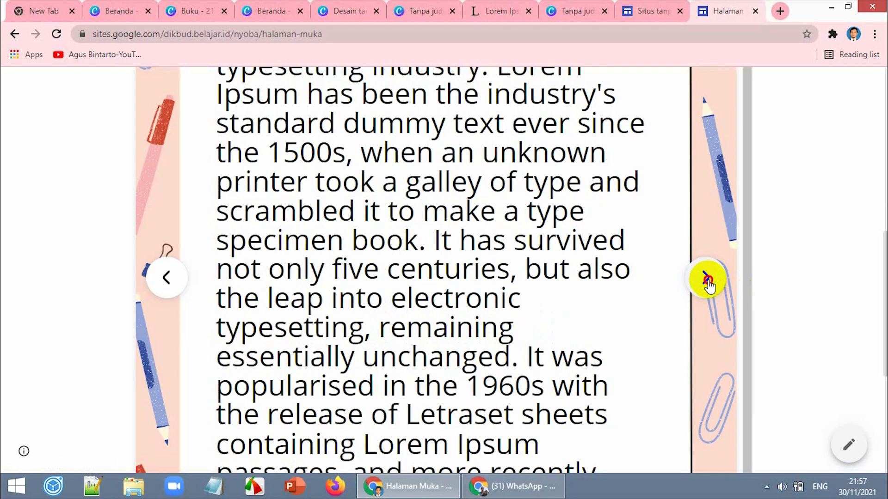
click(707, 278)
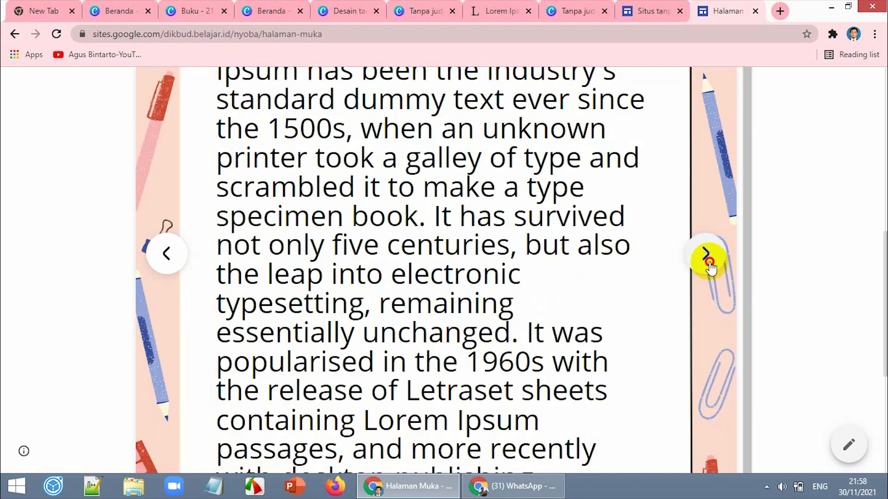
click(709, 262)
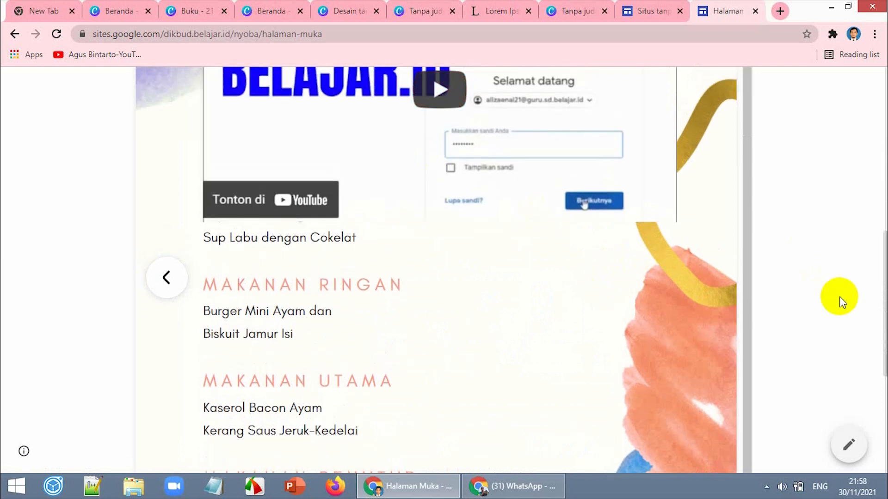
Step: Play the embedded YouTube video on the book's third page for a few seconds and pause it
scroll(881, 258, up, 5)
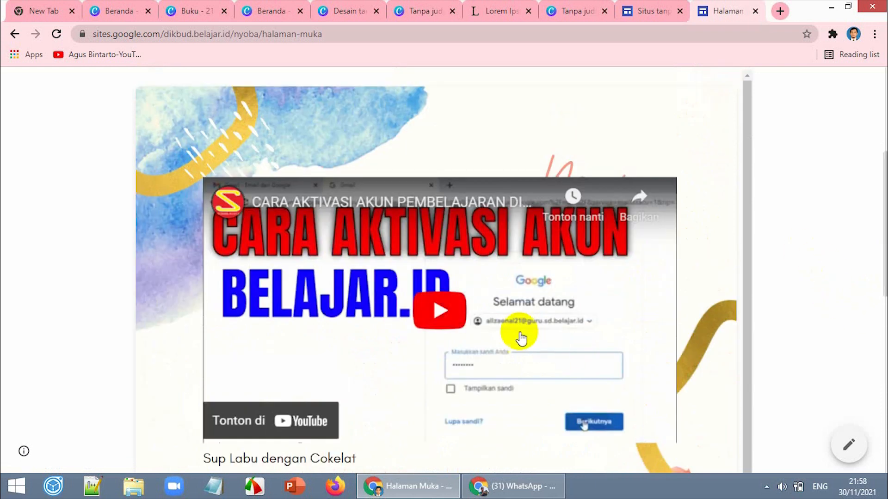
click(439, 316)
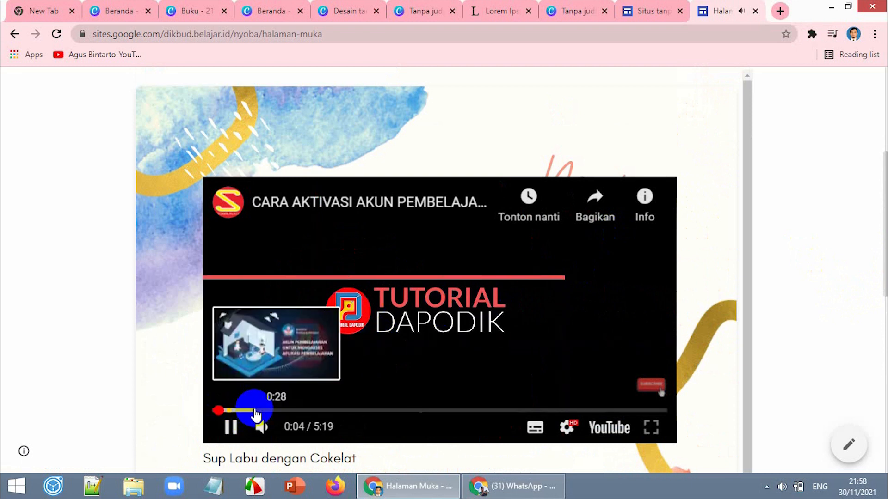
click(231, 426)
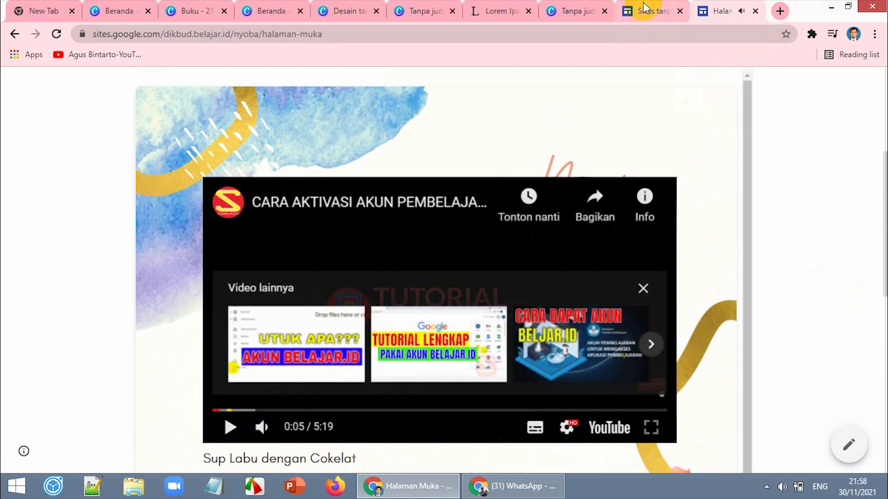
Step: Return to the book design in Canva, save all 3 pages to Heyzine Flipbooks, and open the flipbook in Heyzine past its welcome message
click(425, 13)
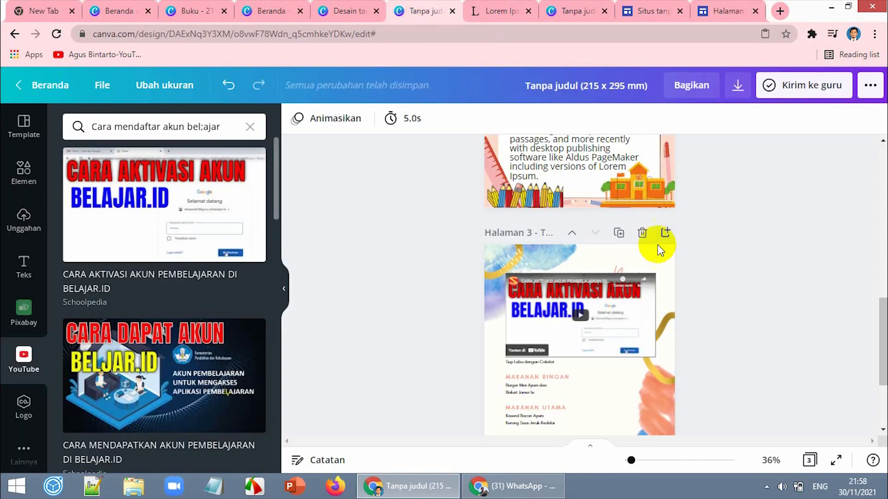
scroll(657, 206, up, 10)
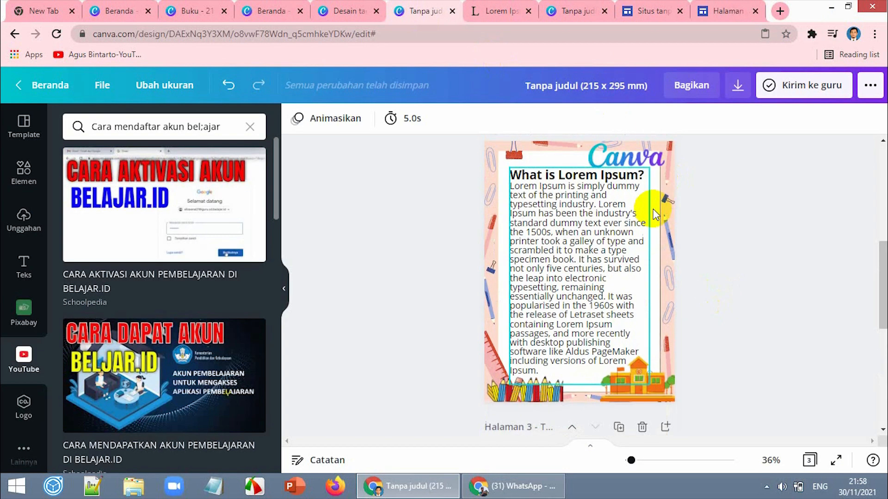
click(870, 87)
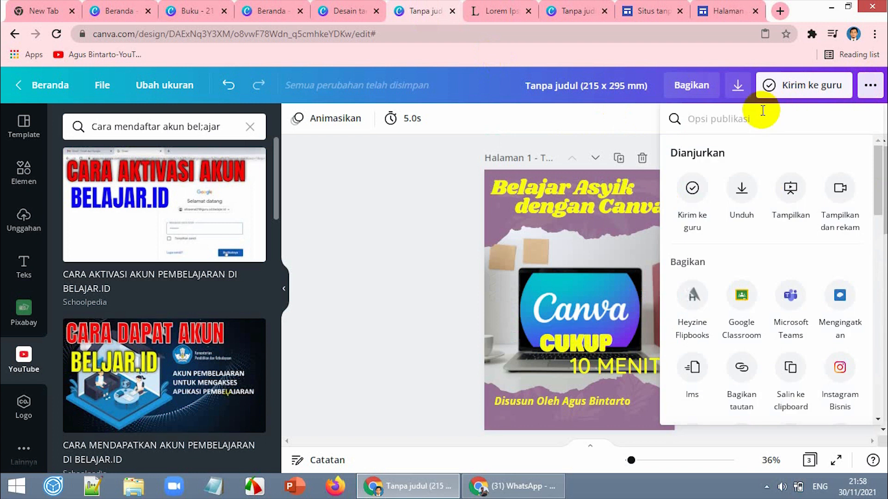
text(hey)
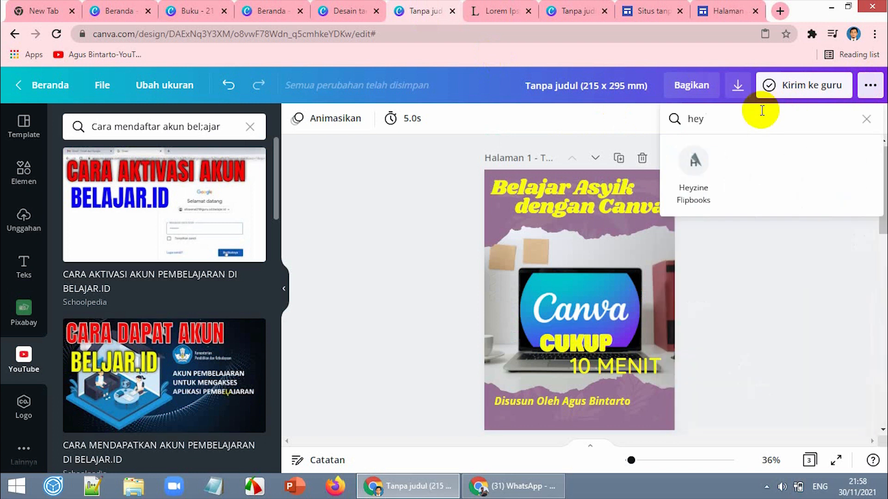
click(694, 174)
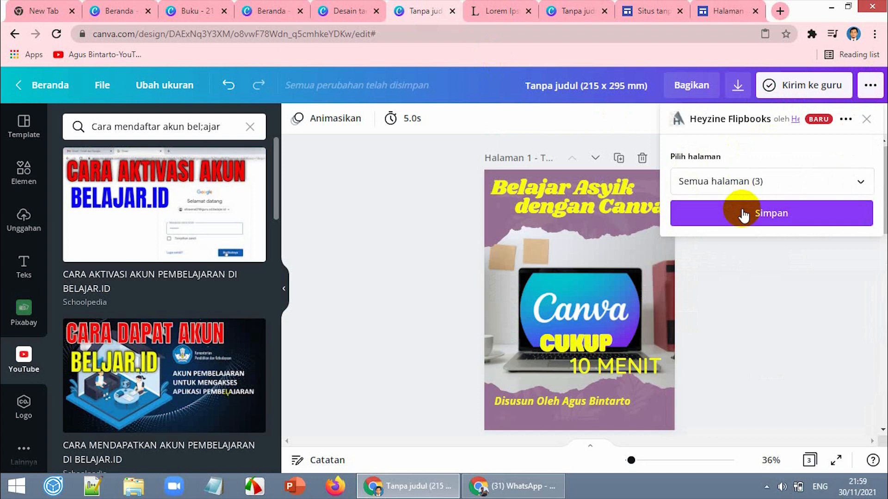
click(775, 218)
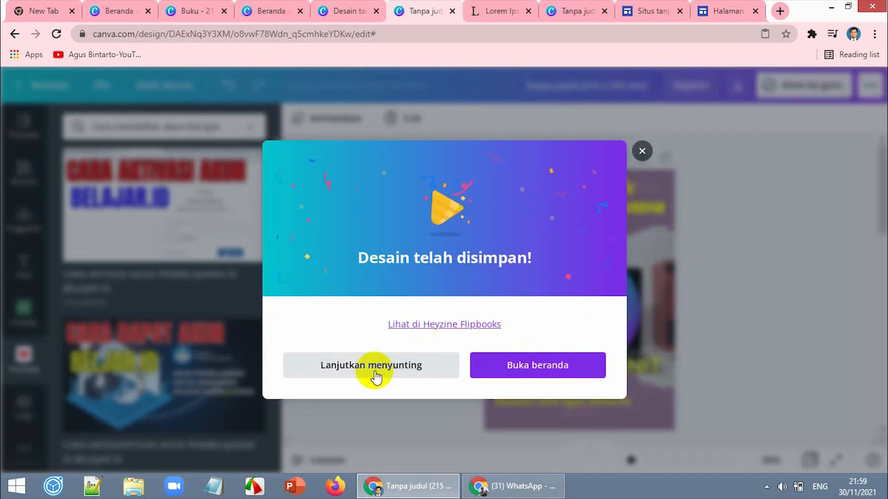
click(456, 326)
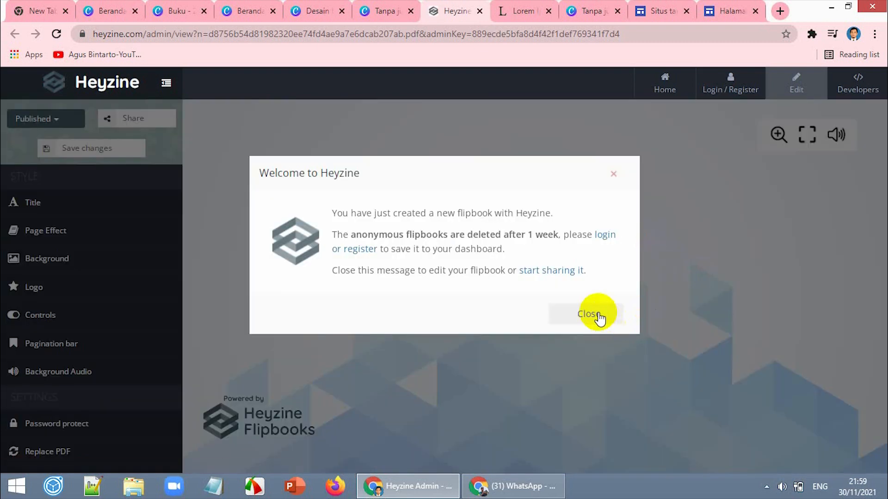
click(596, 315)
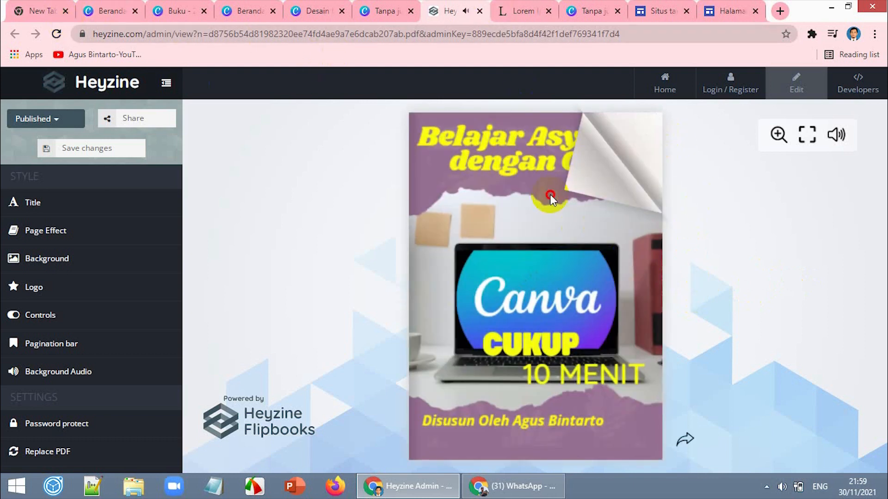
Step: Flip the Heyzine flipbook back and forth between the cover and the inner pages, and try to play the video on page 3
click(550, 197)
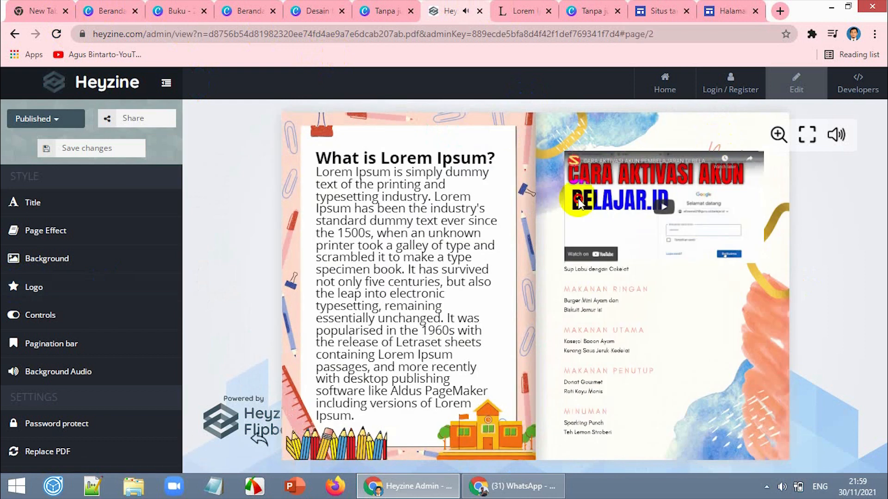
click(356, 170)
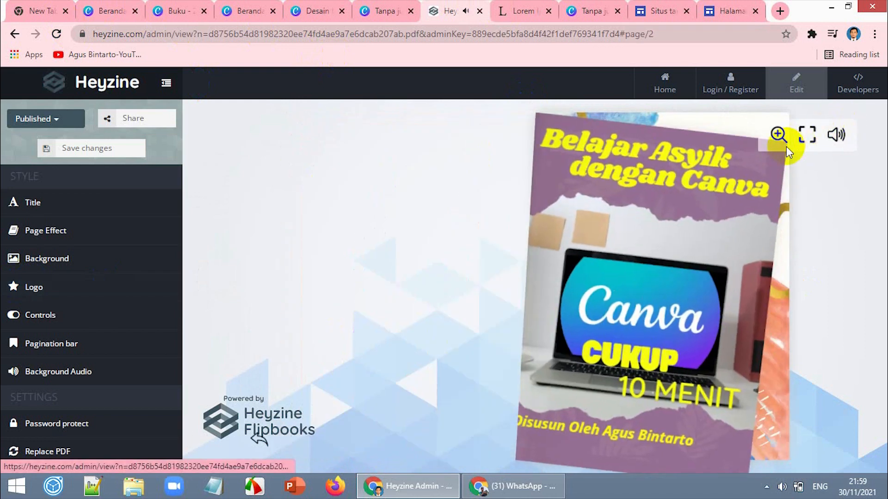
click(568, 190)
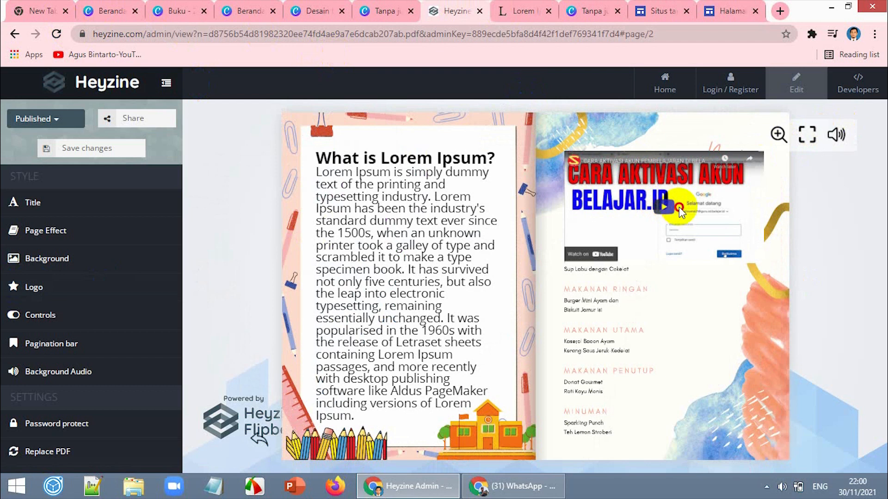
click(670, 195)
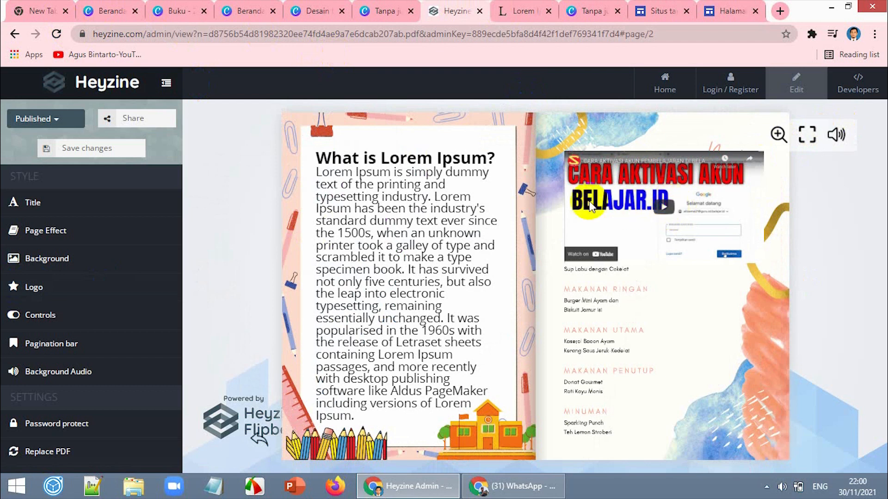
click(304, 153)
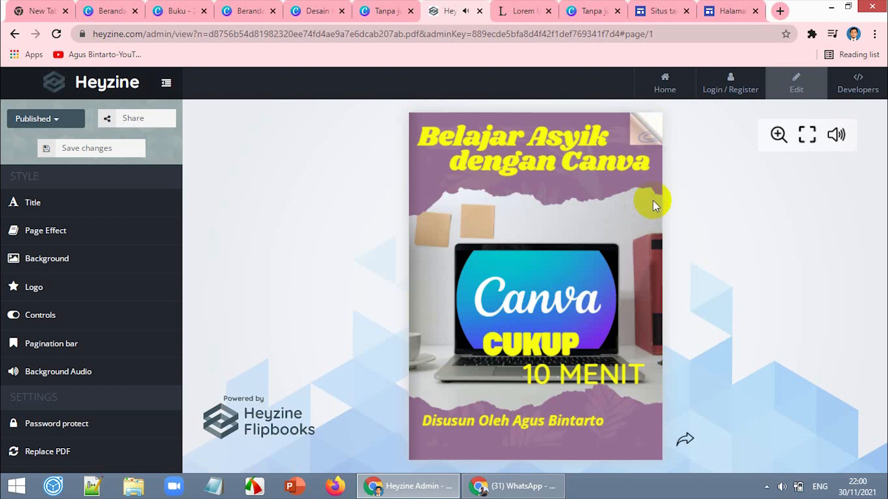
drag(642, 147, 667, 174)
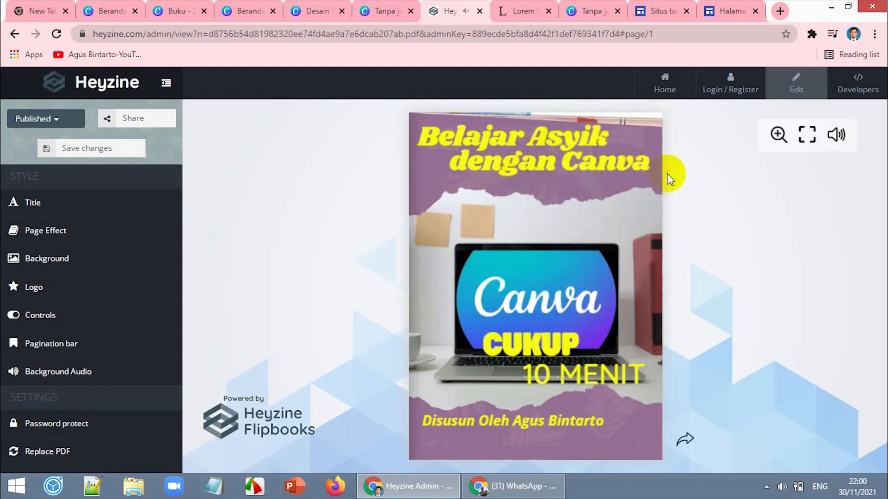
drag(638, 138, 187, 171)
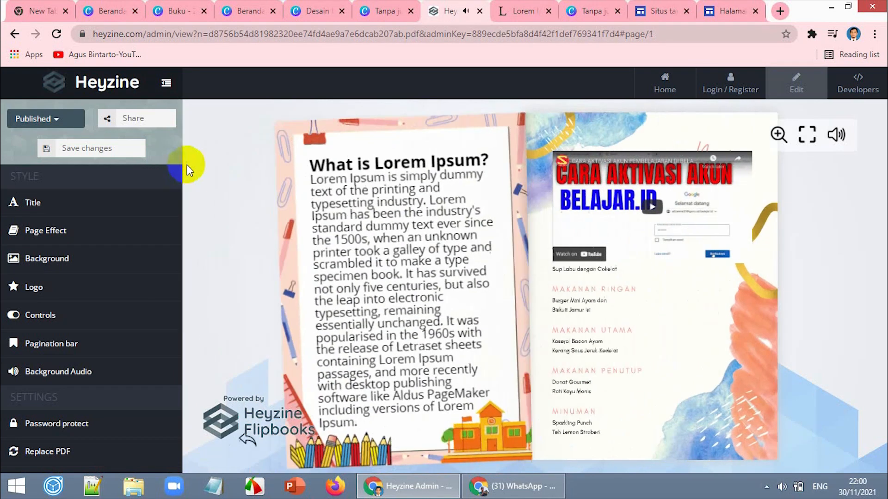
click(307, 149)
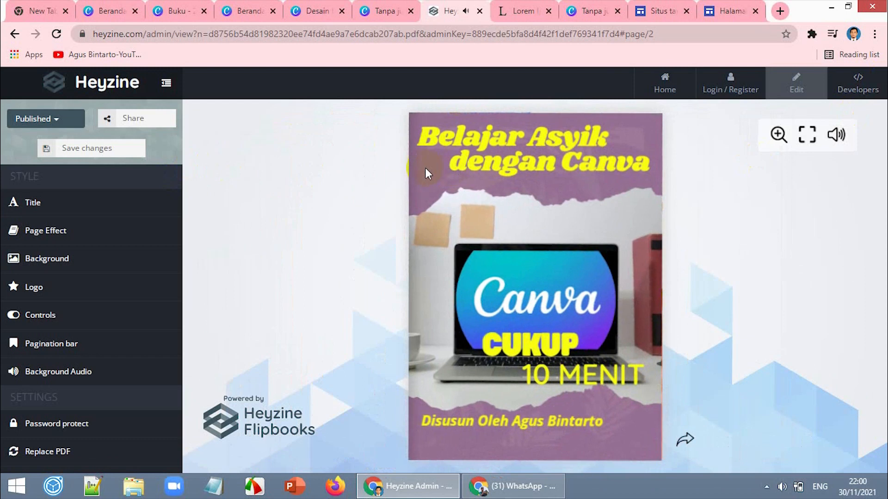
Step: Try right-to-left reading in the flipbook's page effect settings, and turn it off again
click(47, 233)
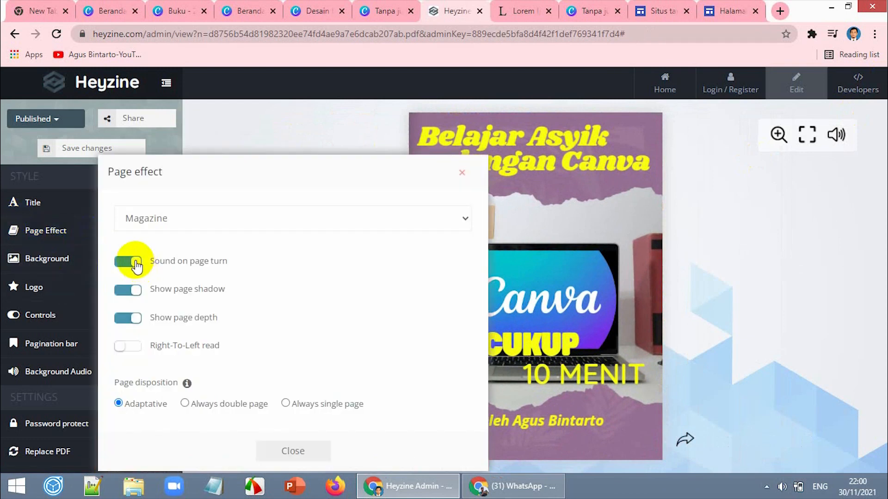
click(128, 348)
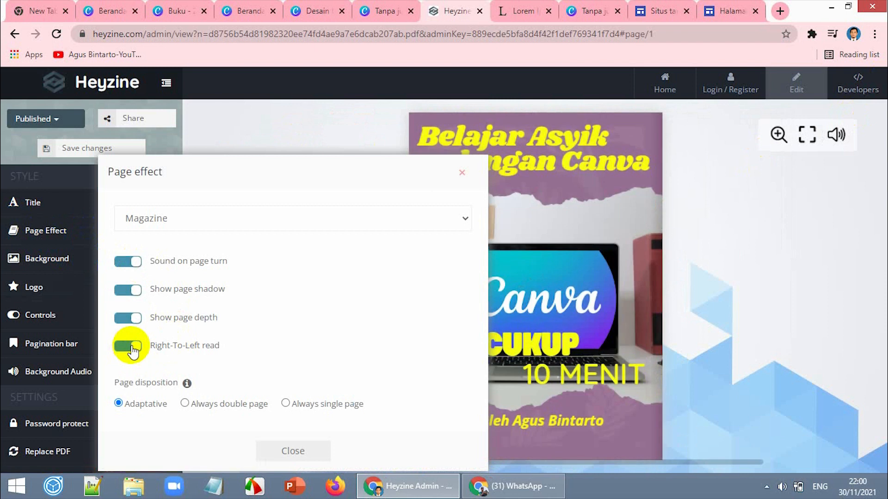
click(130, 347)
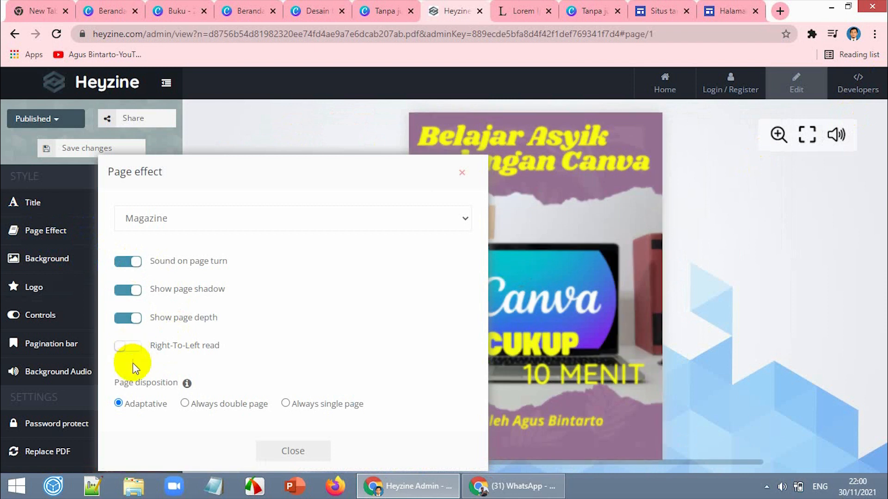
Step: Set the flipbook's background image to the yellow-orange gradient after trying the dark blue-red one
click(45, 267)
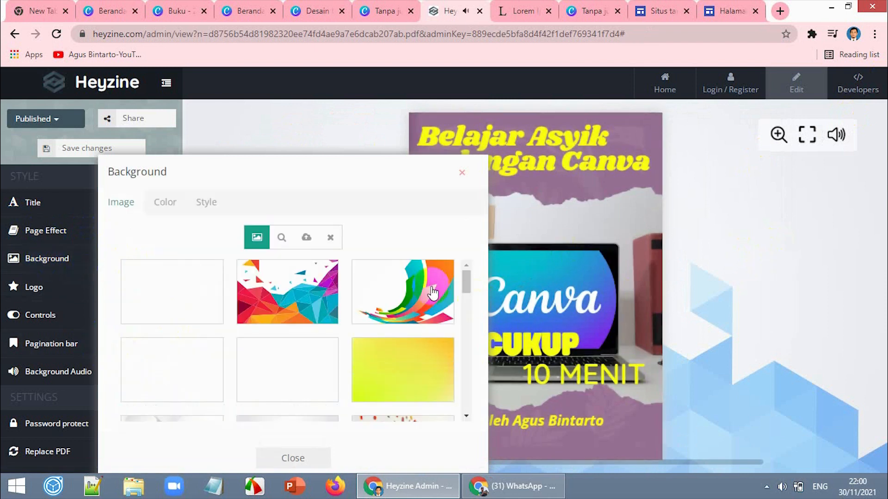
click(203, 376)
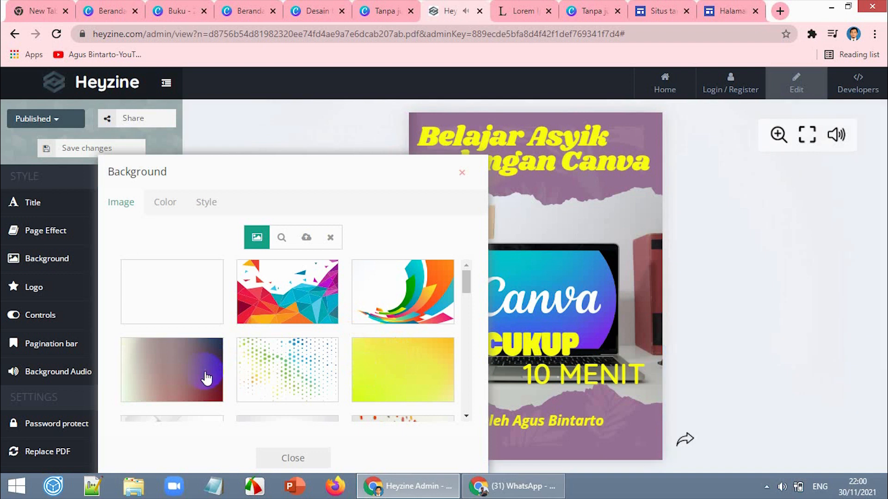
click(418, 368)
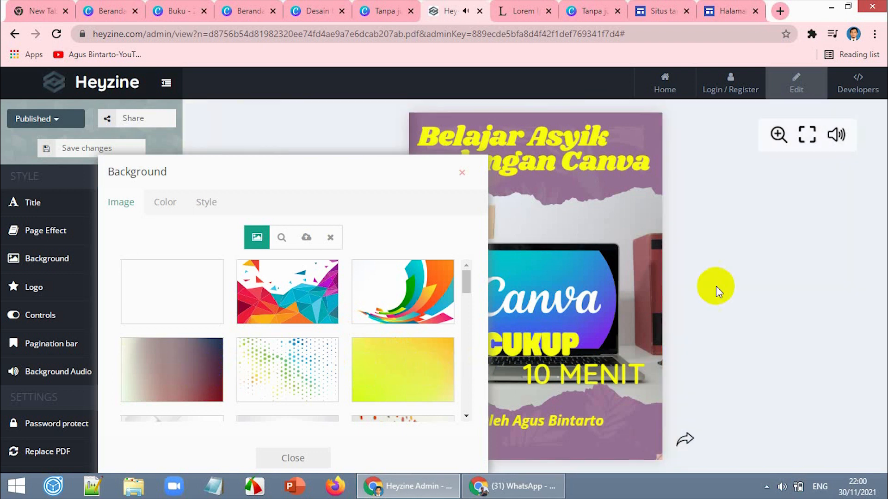
Step: Enable the Download and Prev / next page controls for the flipbook, leaving Print off
click(40, 354)
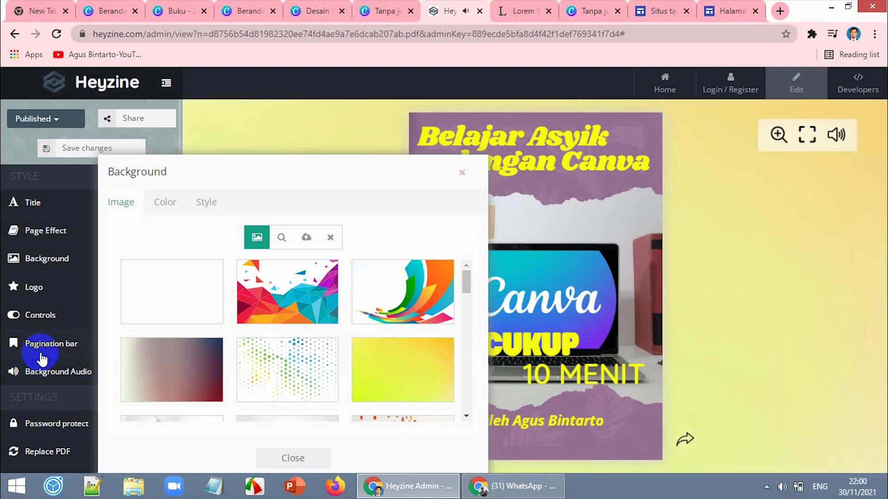
click(44, 316)
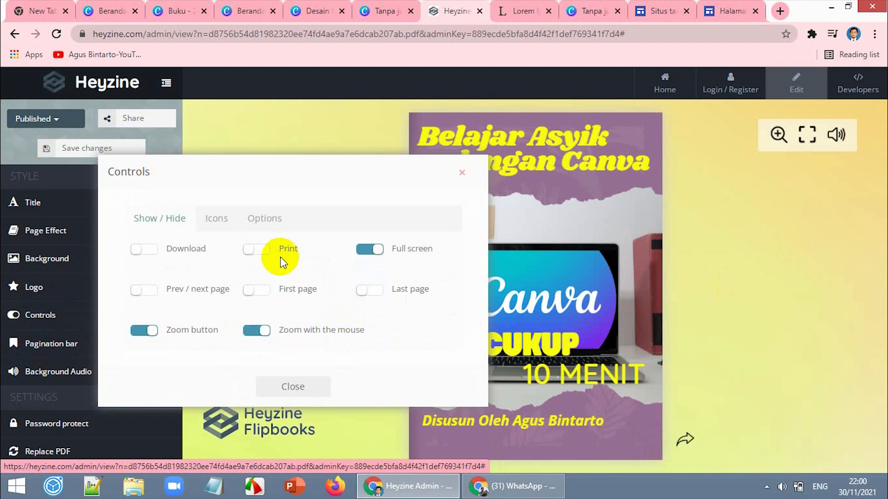
click(255, 252)
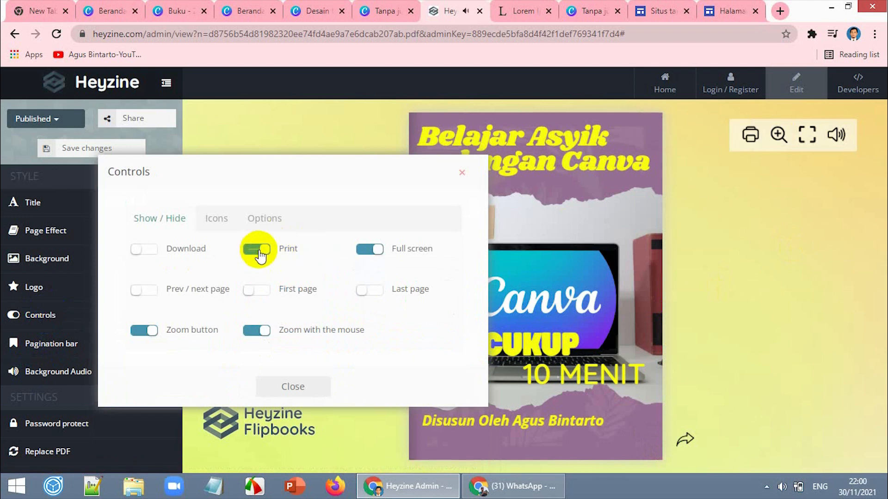
click(259, 250)
click(141, 249)
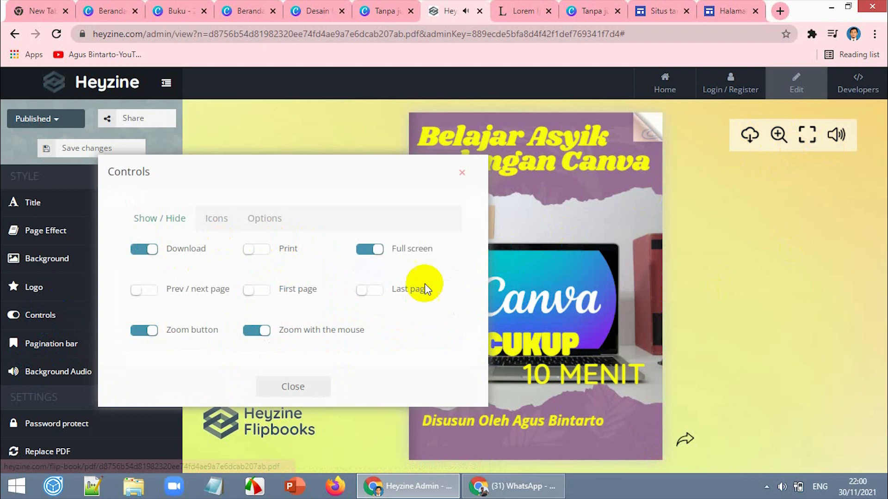
click(152, 292)
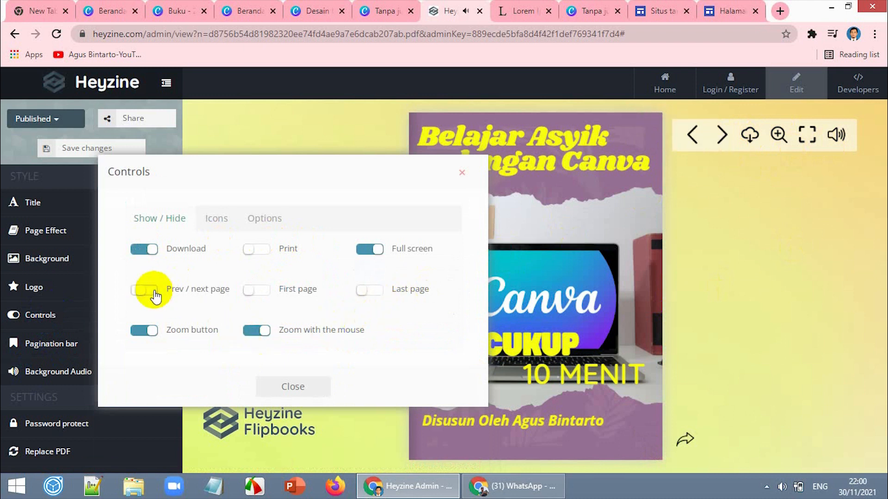
Step: Turn off the flipbook's Prev / next page control, and check the options for the background corner logo
click(256, 291)
click(256, 291)
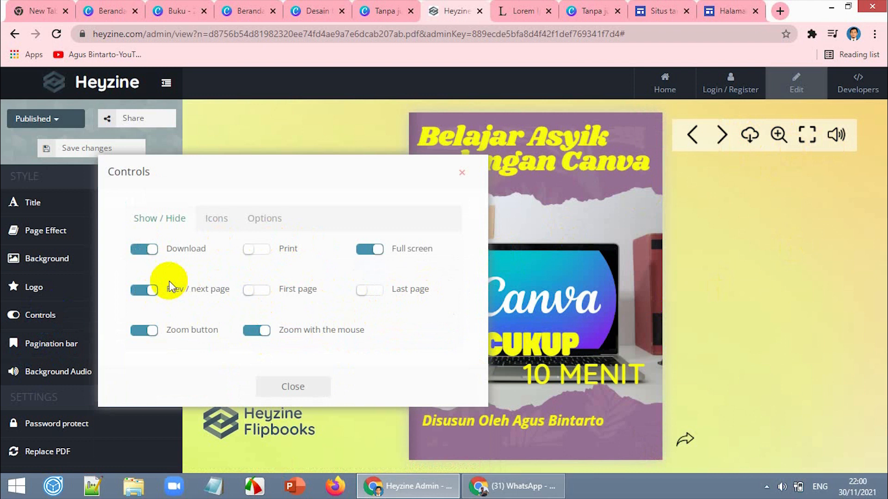
click(152, 291)
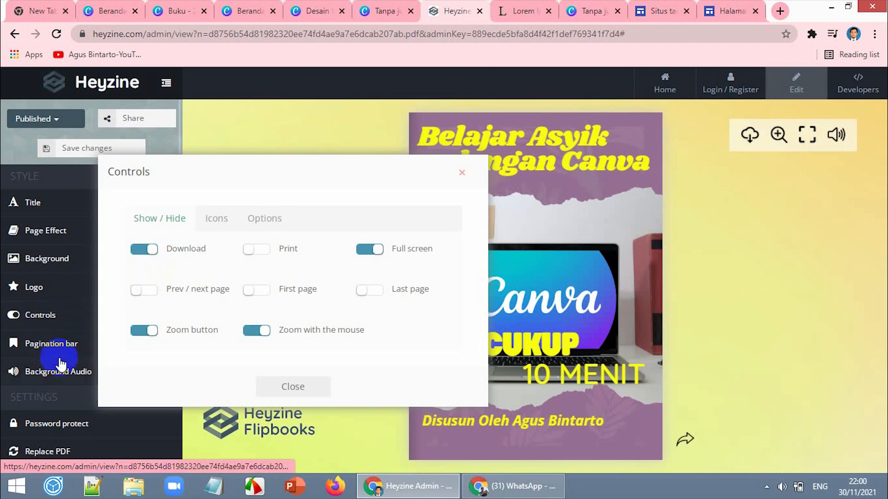
click(30, 287)
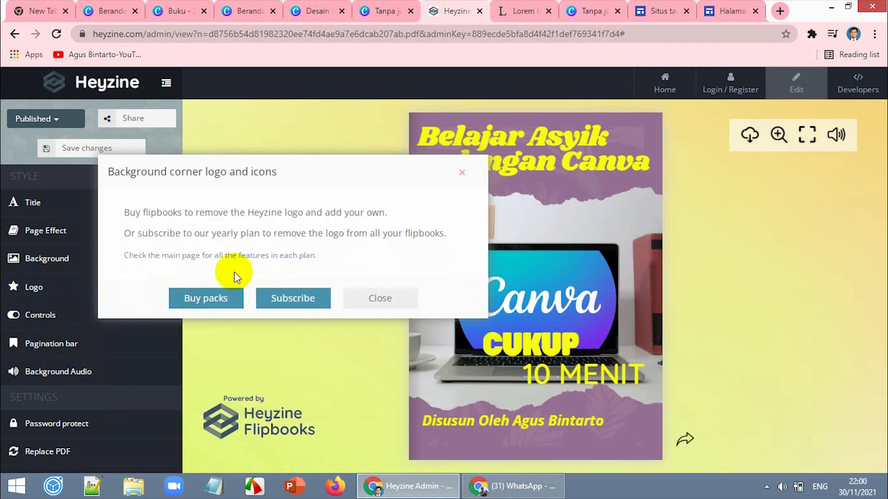
click(378, 299)
Step: Try the Page thumbnails and numbers type for the pagination bar, flipping to the inner pages and back to the cover
click(81, 343)
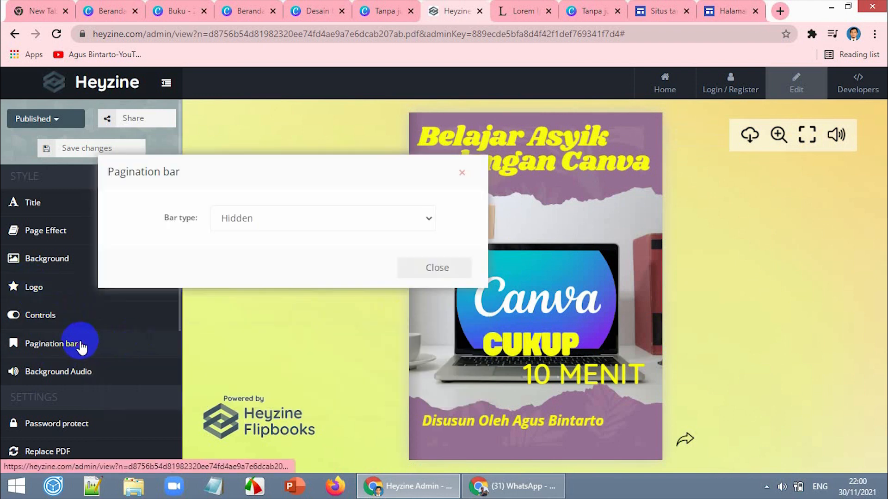
click(442, 220)
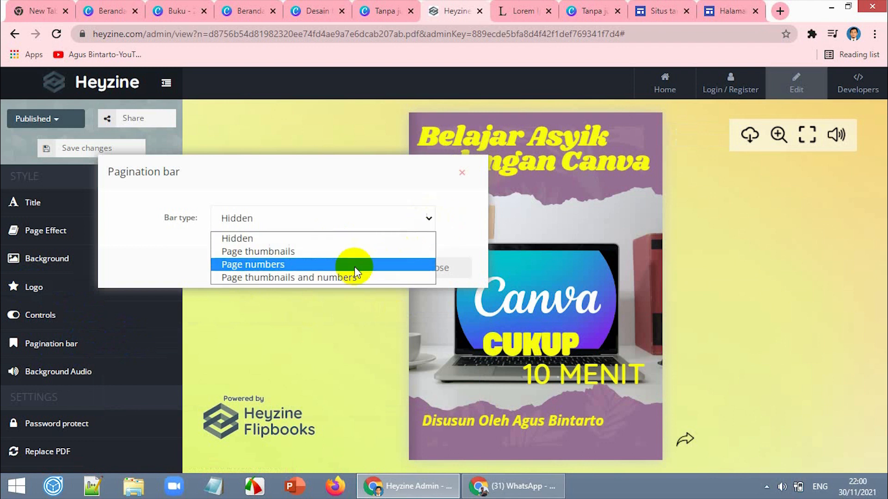
click(343, 277)
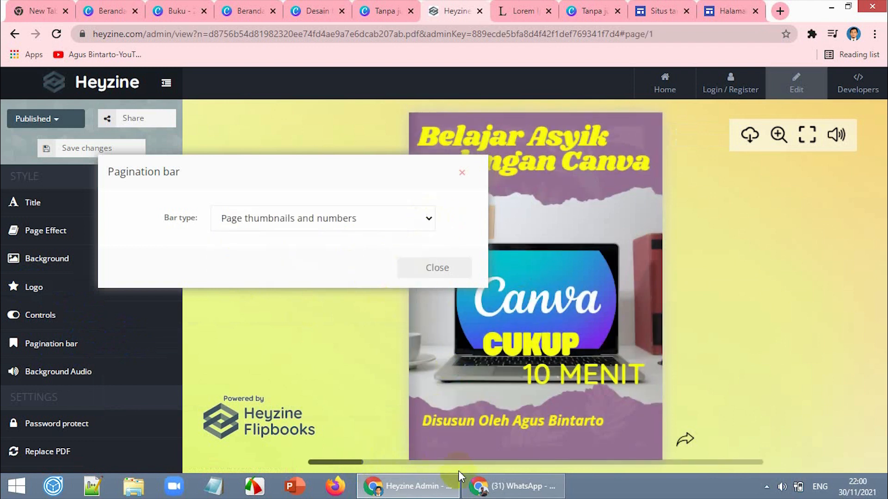
click(432, 462)
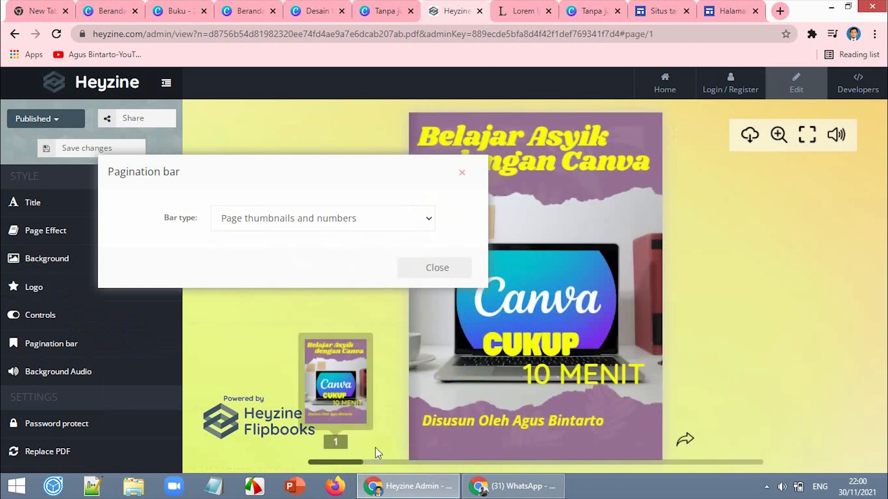
click(391, 438)
click(416, 457)
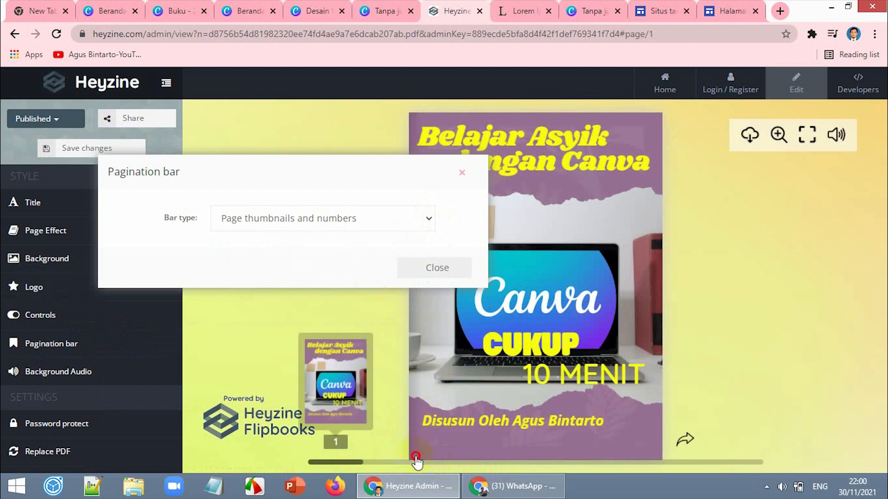
click(666, 157)
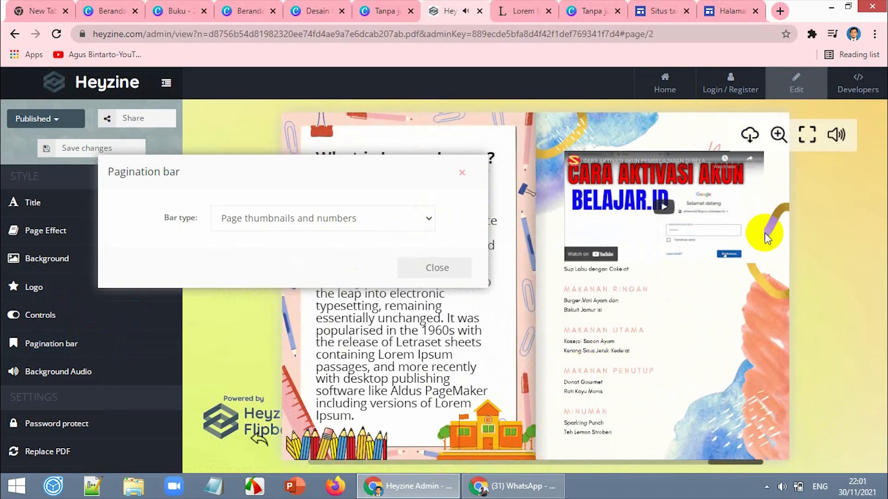
click(430, 333)
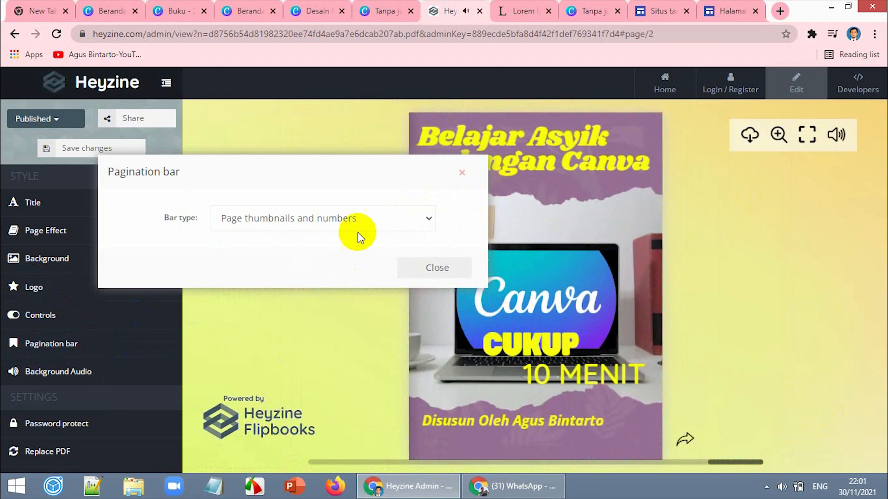
Step: Set the pagination bar type to Page thumbnails and close its settings
click(409, 218)
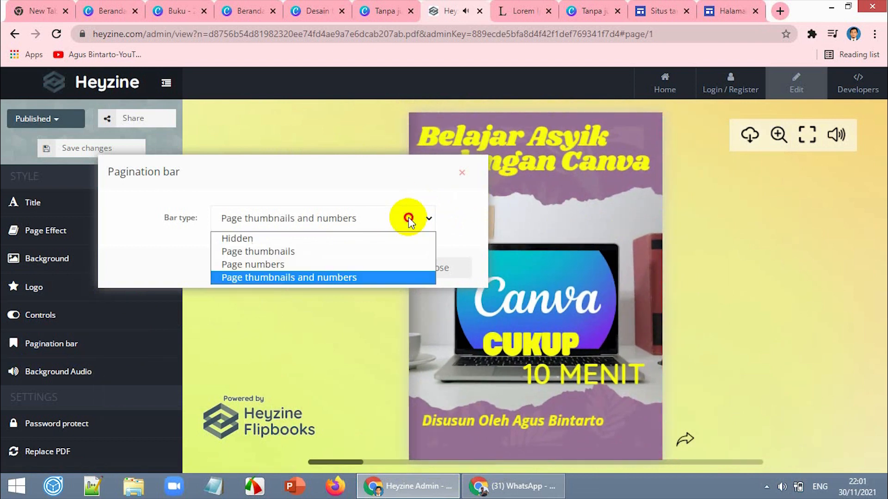
click(336, 254)
click(433, 267)
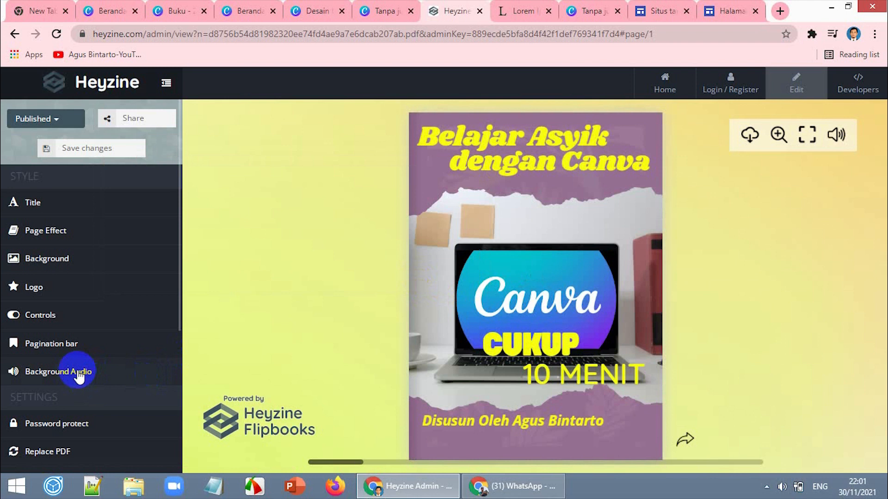
Step: Look at the background audio settings, and flip the flipbook from the cover to the inner pages
click(78, 376)
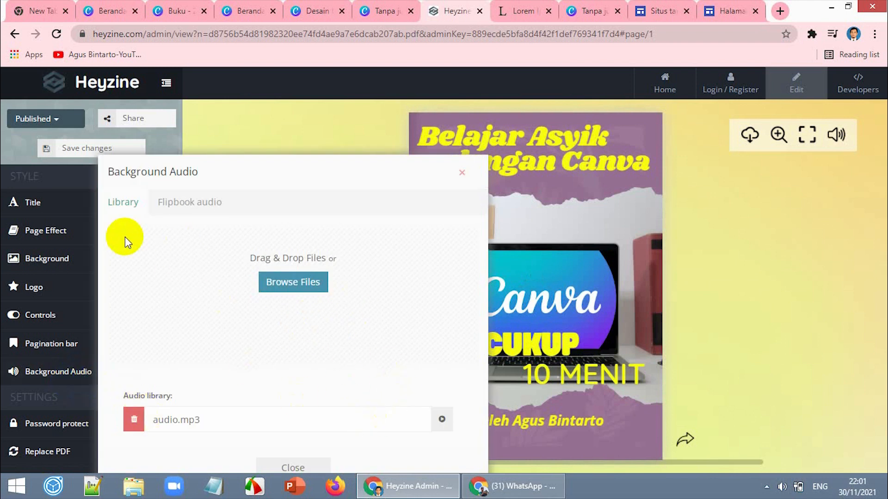
click(462, 174)
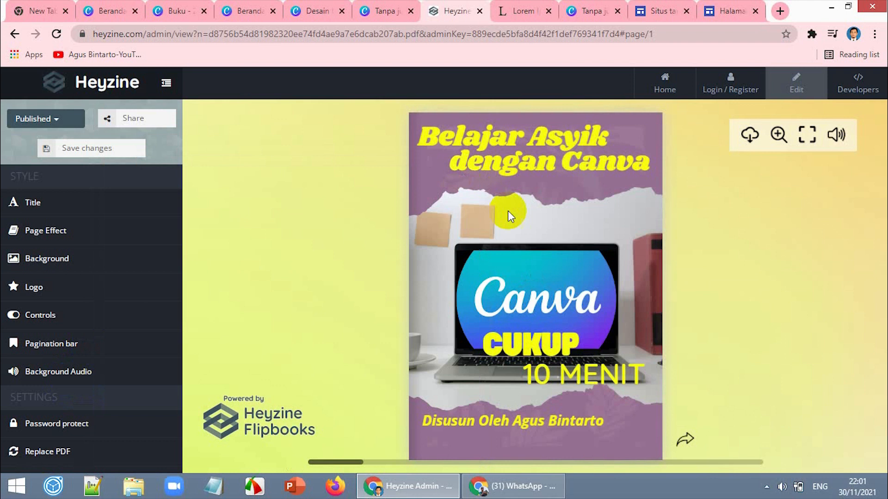
click(549, 232)
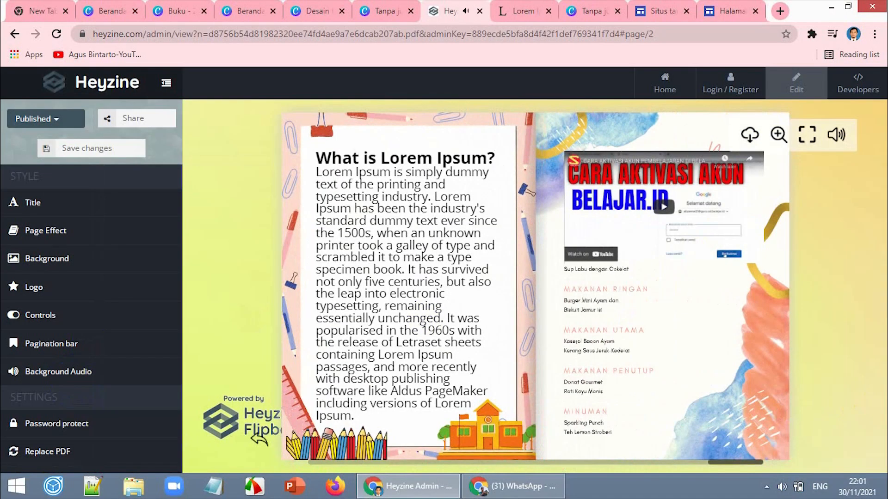
click(728, 318)
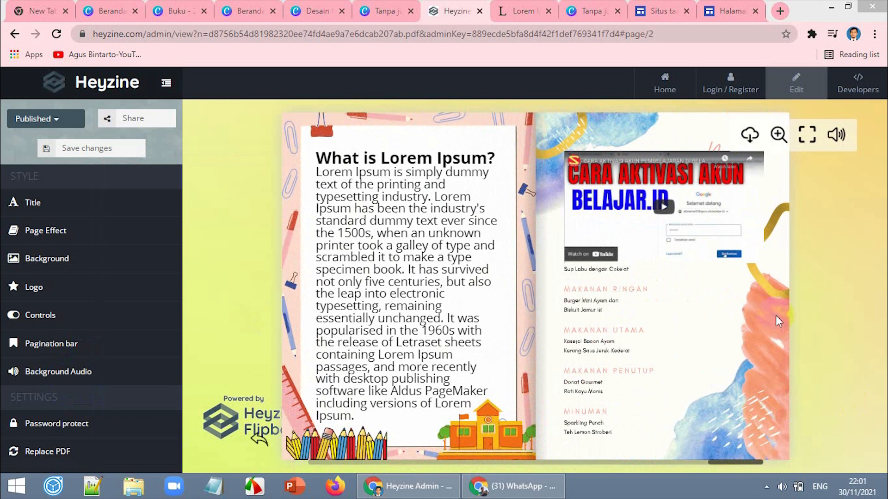
Step: Check the flipbook's Published options, and copy the reader link from its sharing options
click(60, 118)
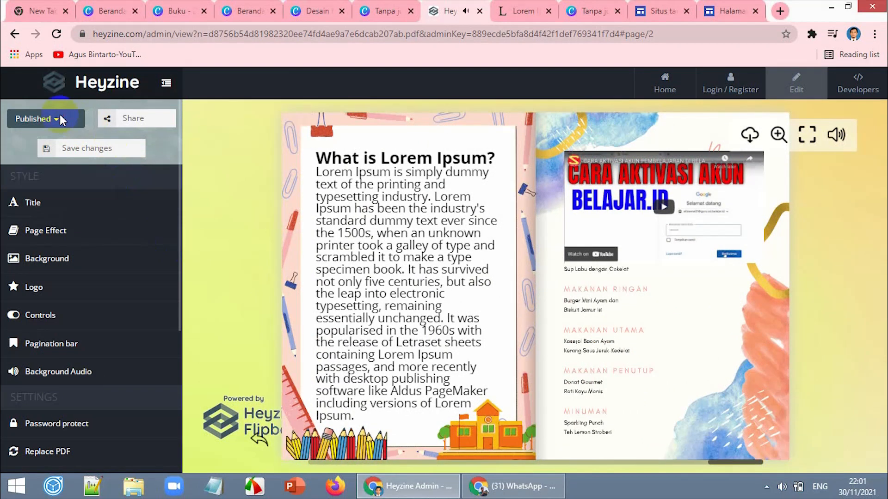
click(56, 119)
click(49, 164)
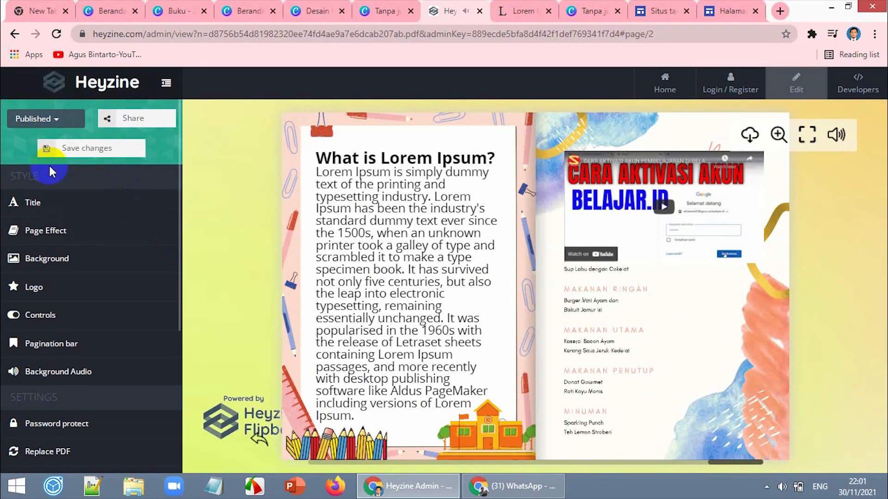
click(133, 121)
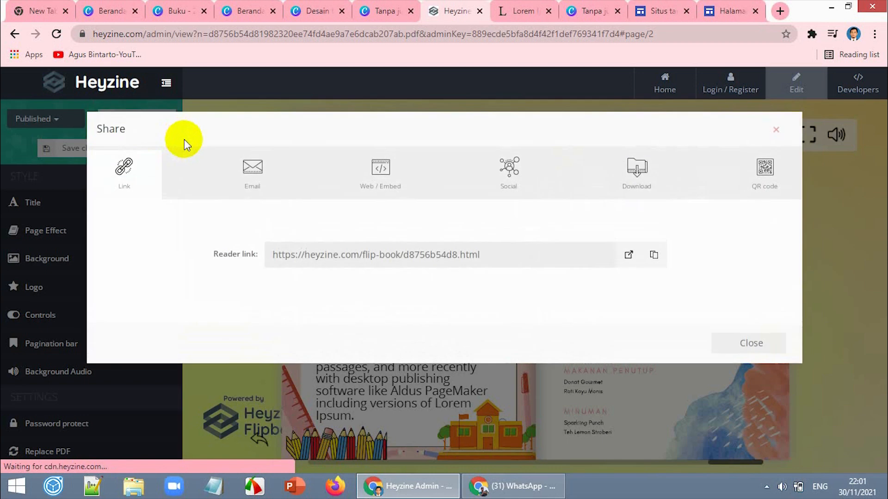
click(417, 260)
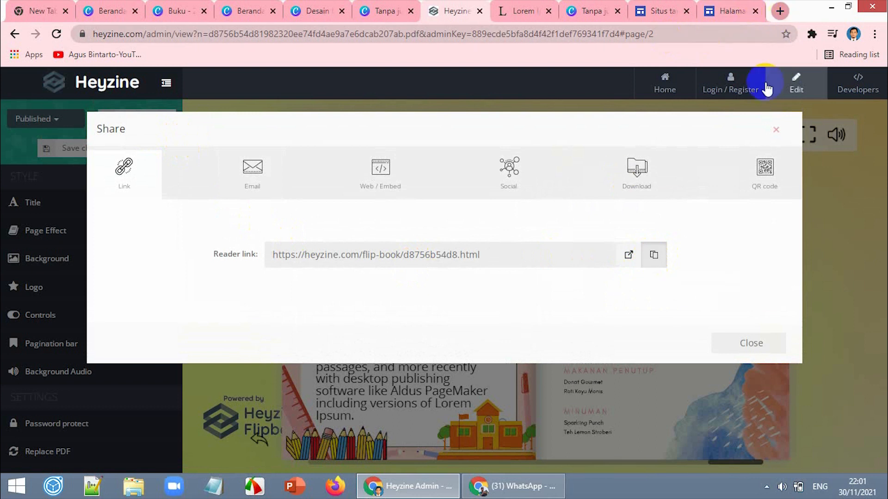
click(772, 132)
click(779, 11)
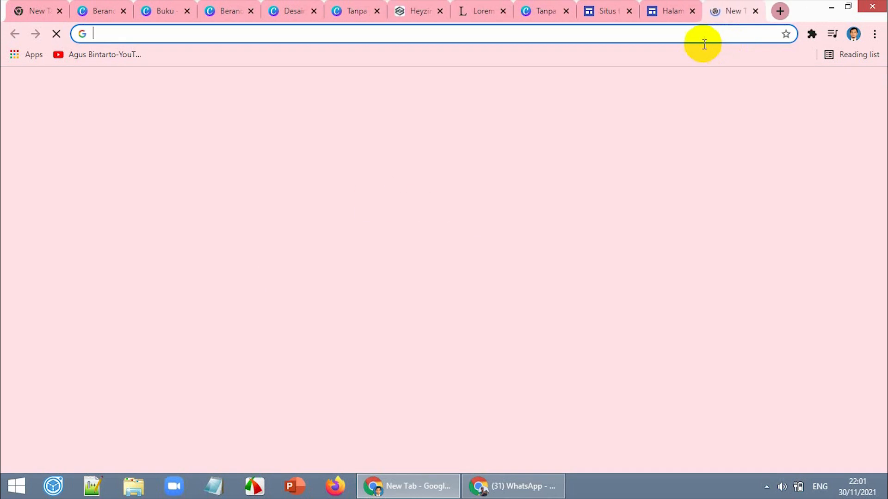
click(702, 40)
text(https://heyzine.com/flip-book/d8756b54d8.html)
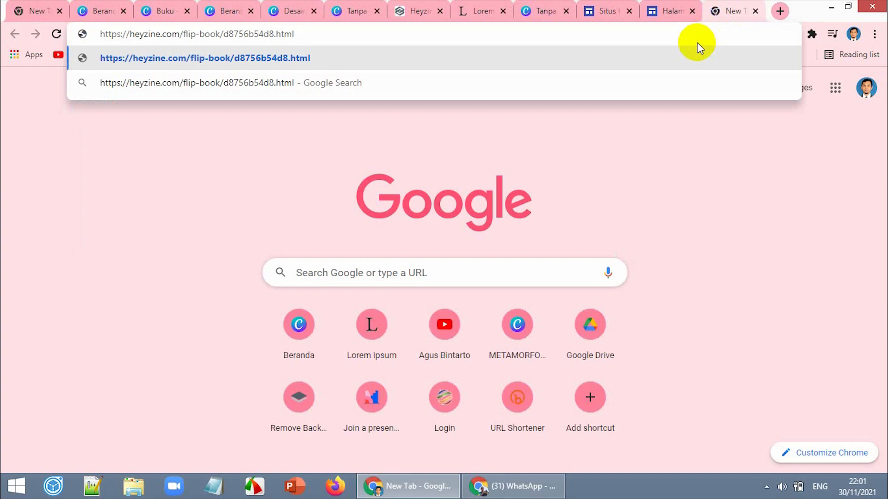
key(Return)
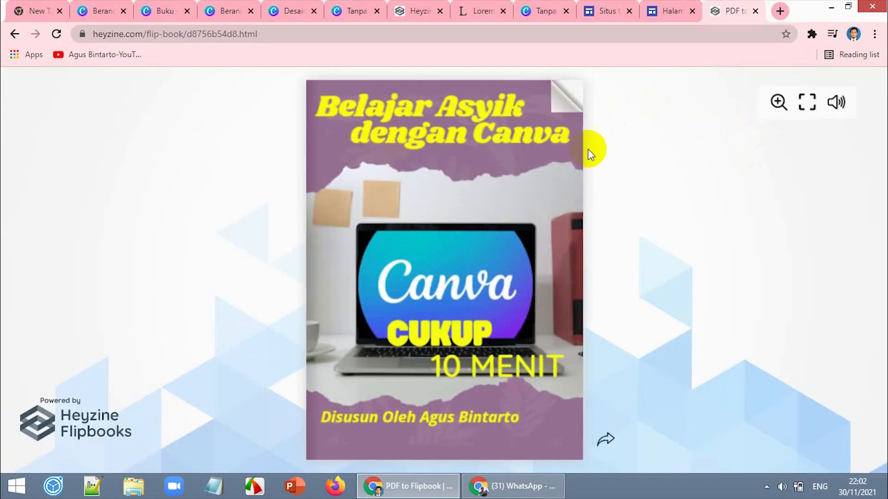
Step: Flip the published flipbook back and forth between the cover and the inner pages
click(570, 106)
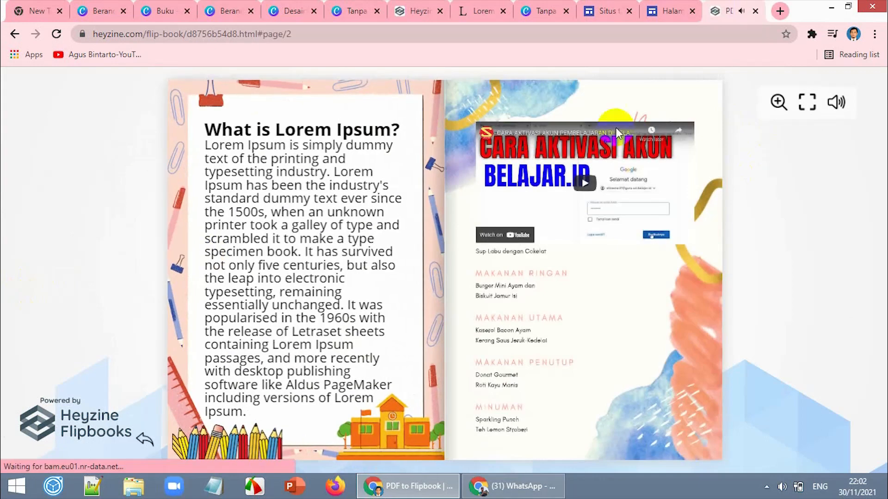
click(192, 166)
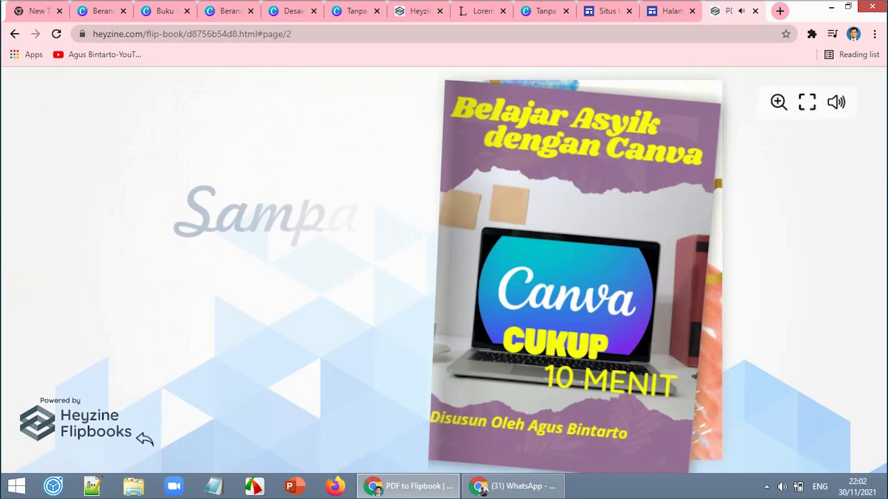
click(562, 126)
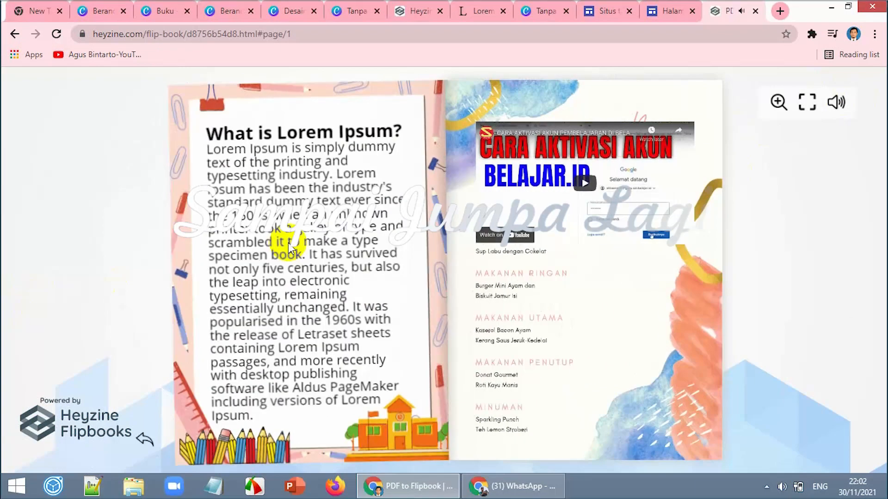
click(208, 150)
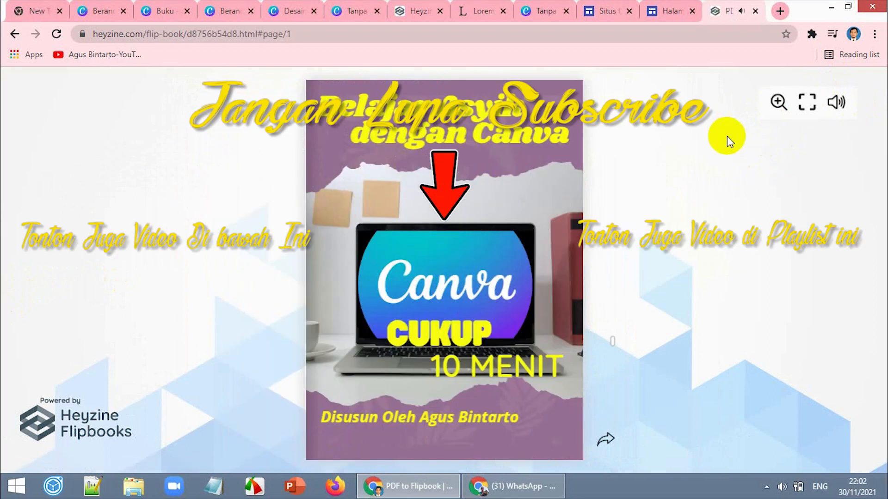
Step: Switch to the Canva editor of the 215 x 295 mm book and dismiss its design-saved dialog
click(540, 18)
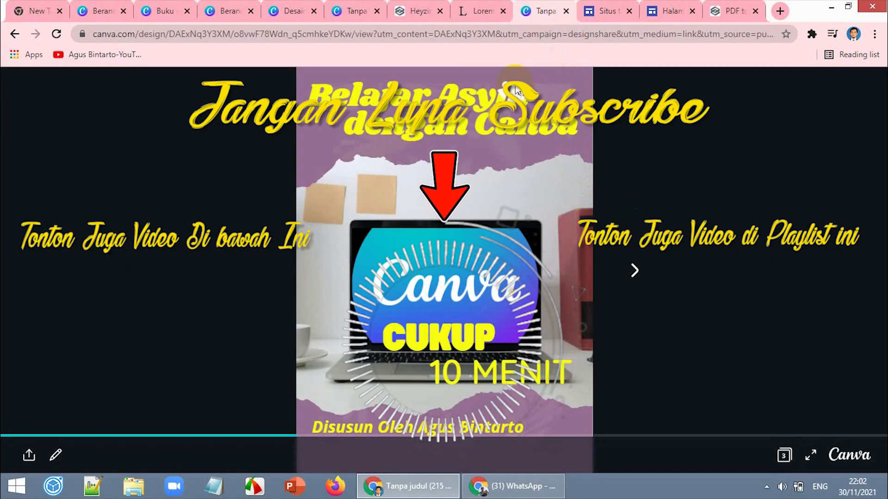
click(354, 11)
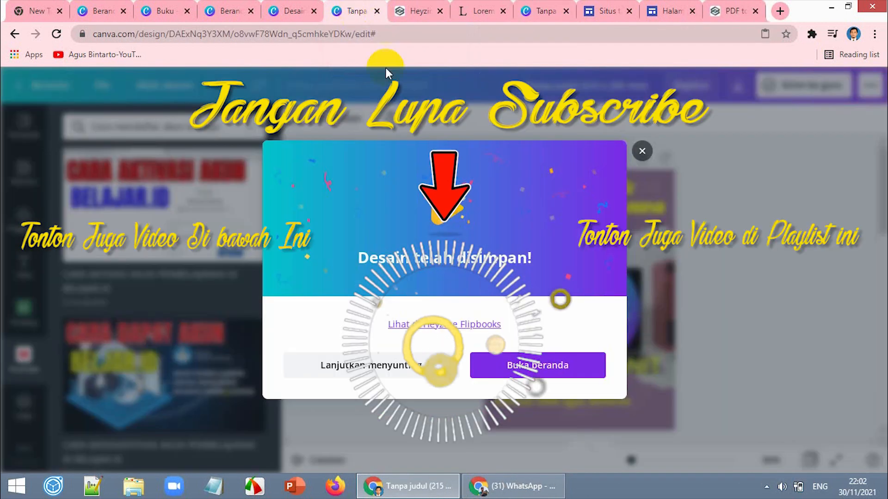
click(641, 151)
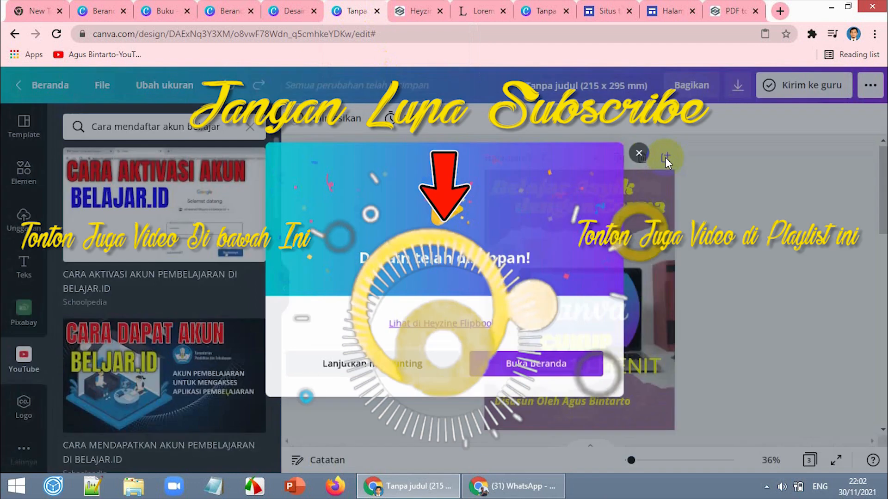